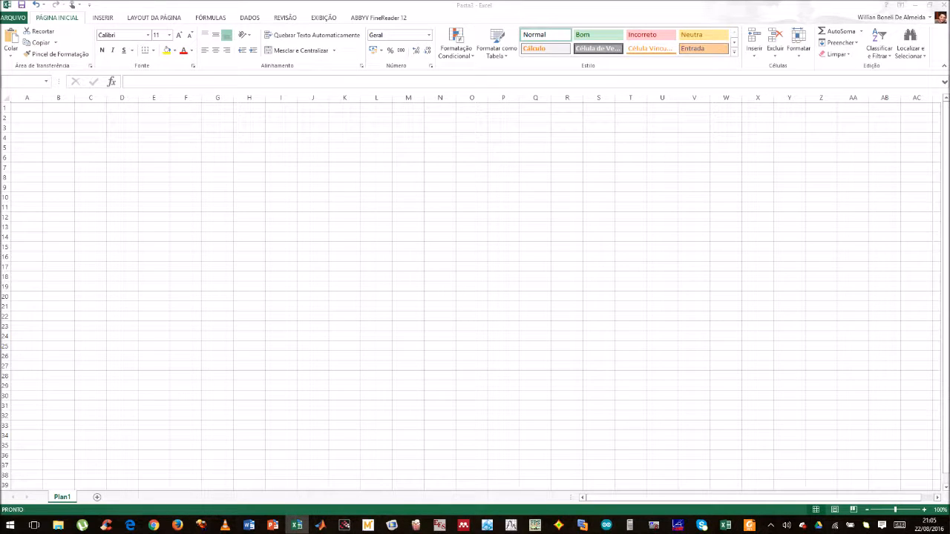
Step: Paste the Exemplo 8.2 title image at A2 and the problem statement image below it, shifting the statement towards column A
left_click(43, 121)
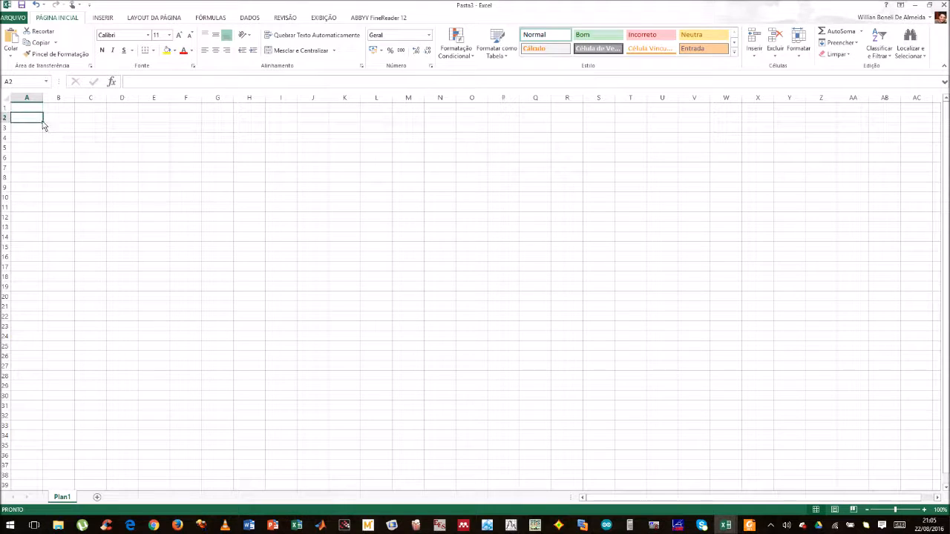
key("ctrl+v")
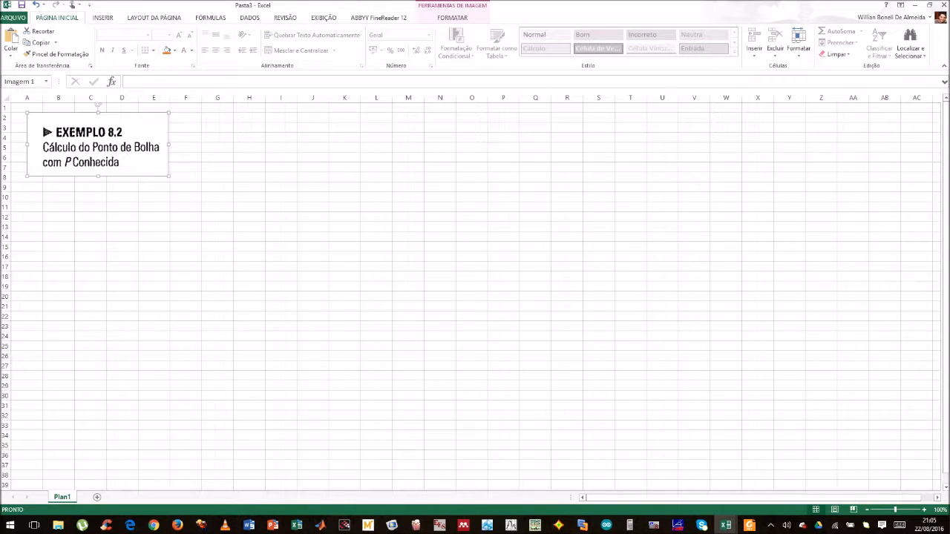
key("alt+Tab")
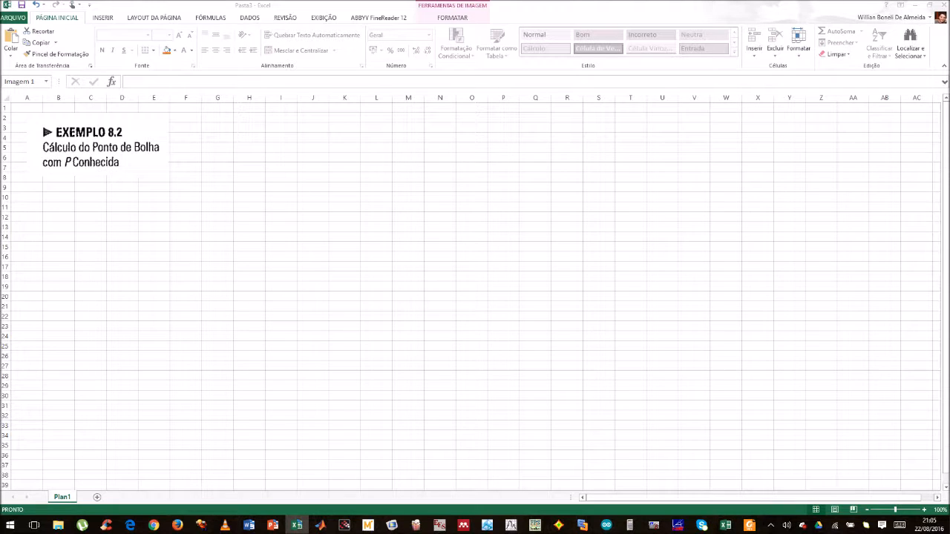
left_click(60, 202)
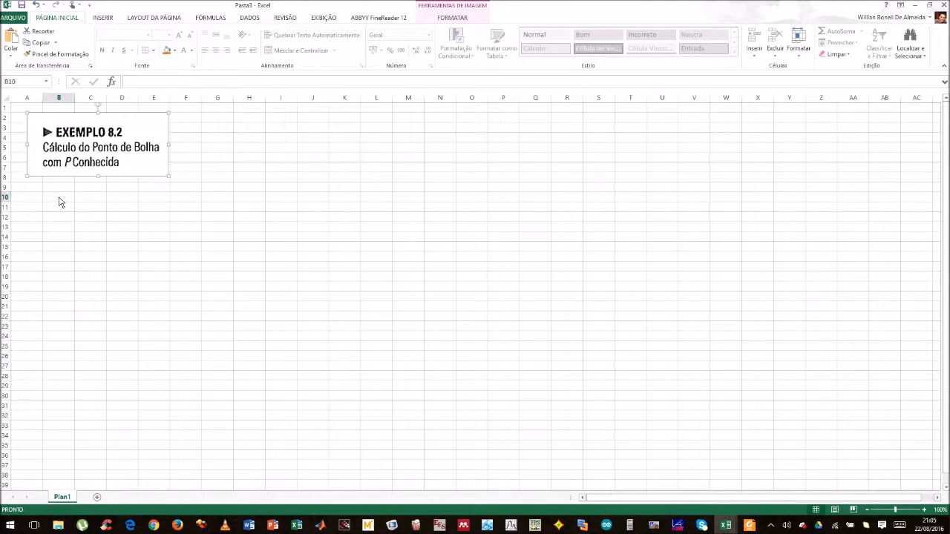
key("ctrl+v")
left_click_drag(221, 209, 199, 208)
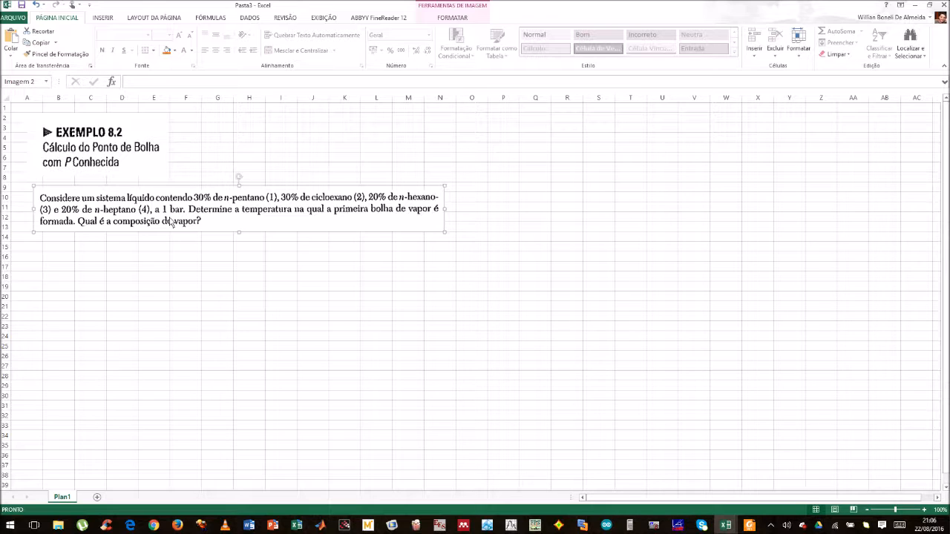
left_click_drag(178, 215, 168, 214)
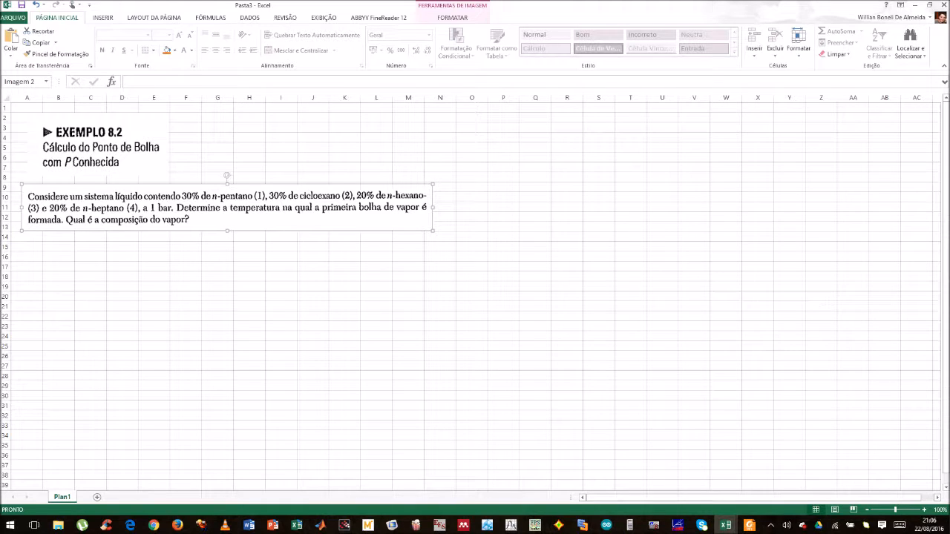
Step: Copy equation E8.2A from the source document and paste it into the Pasta3 workbook below the problem statement
key("alt+Tab")
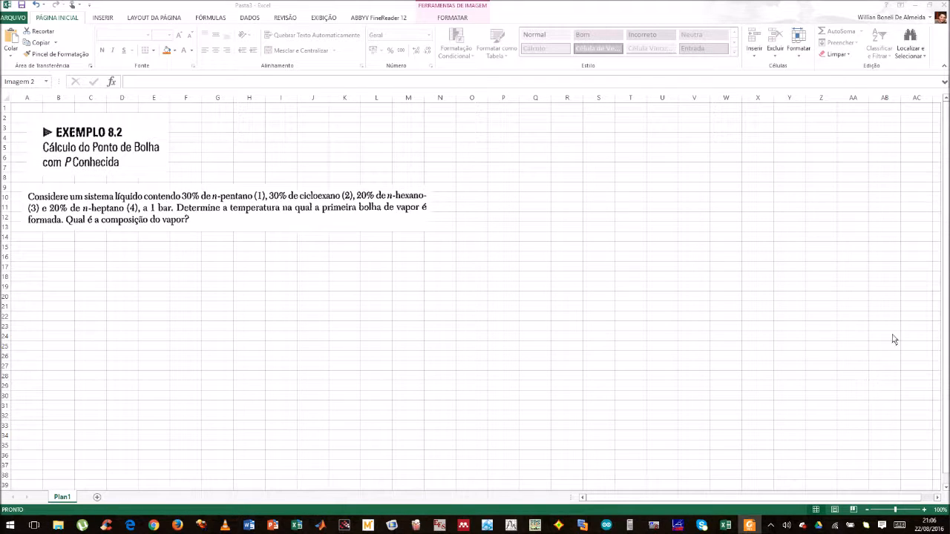
mouse_move(725, 527)
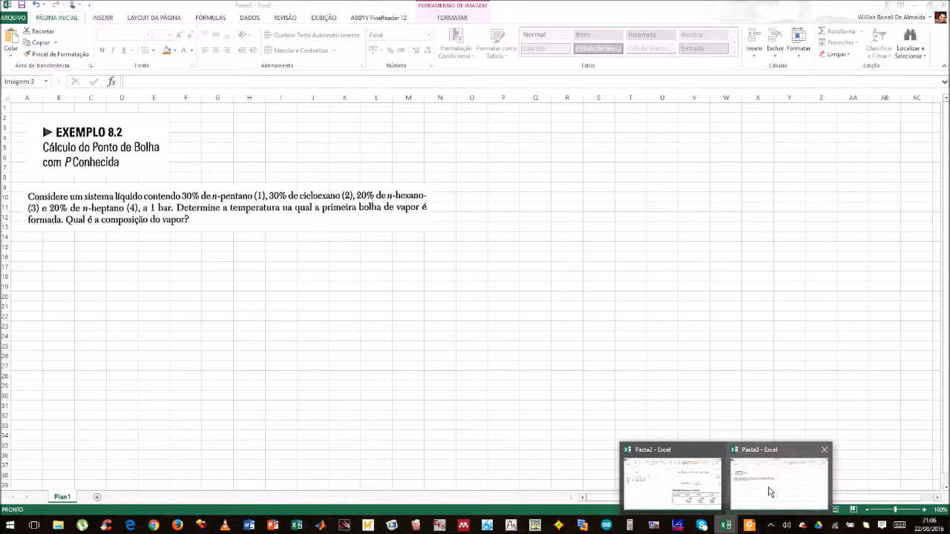
mouse_move(705, 484)
left_click(779, 482)
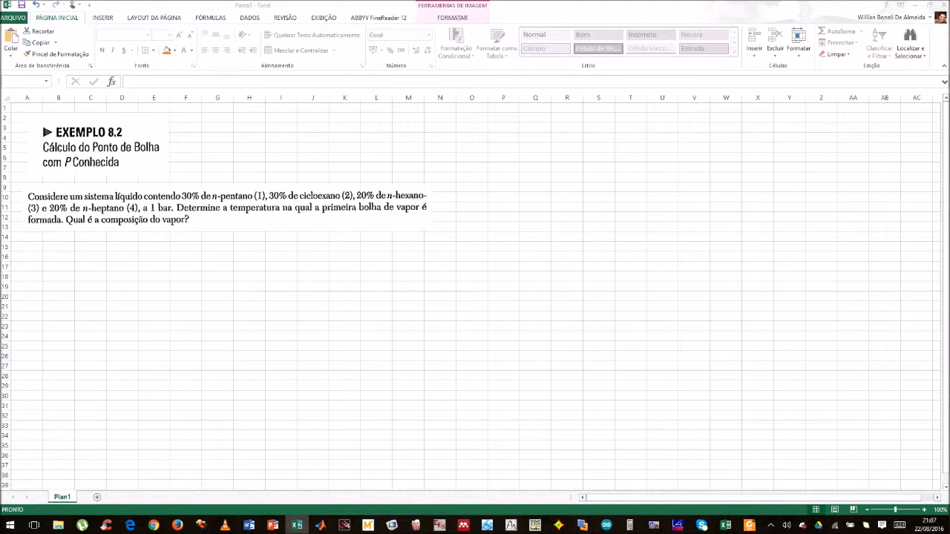
left_click(132, 259)
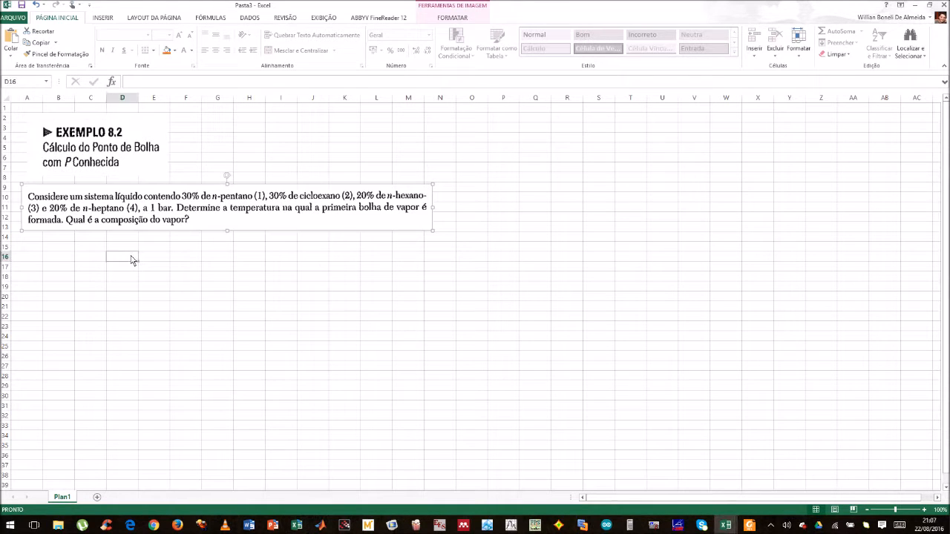
key("ctrl+v")
left_click(162, 257)
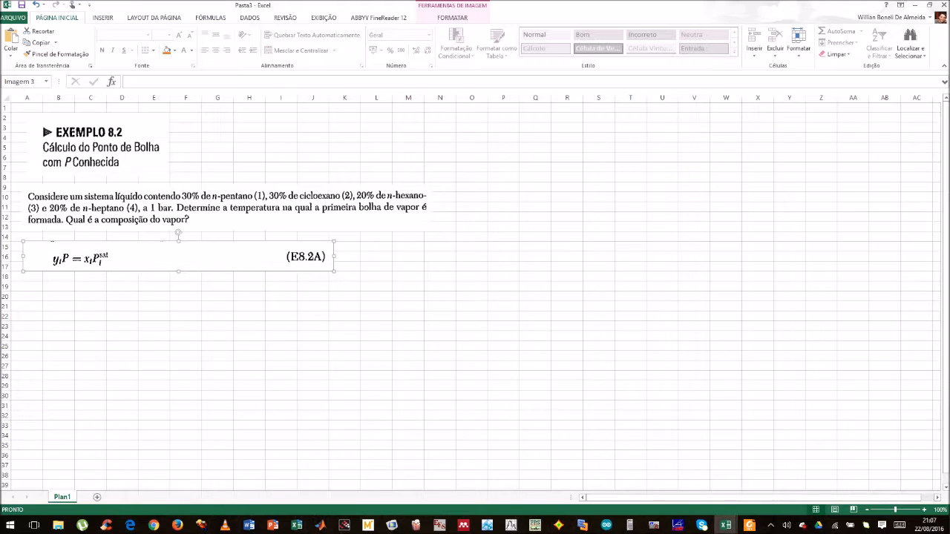
Step: Copy equation E8.2B, the total pressure sum, from the source document and paste it at C20 below equation E8.2A
key("alt+Tab")
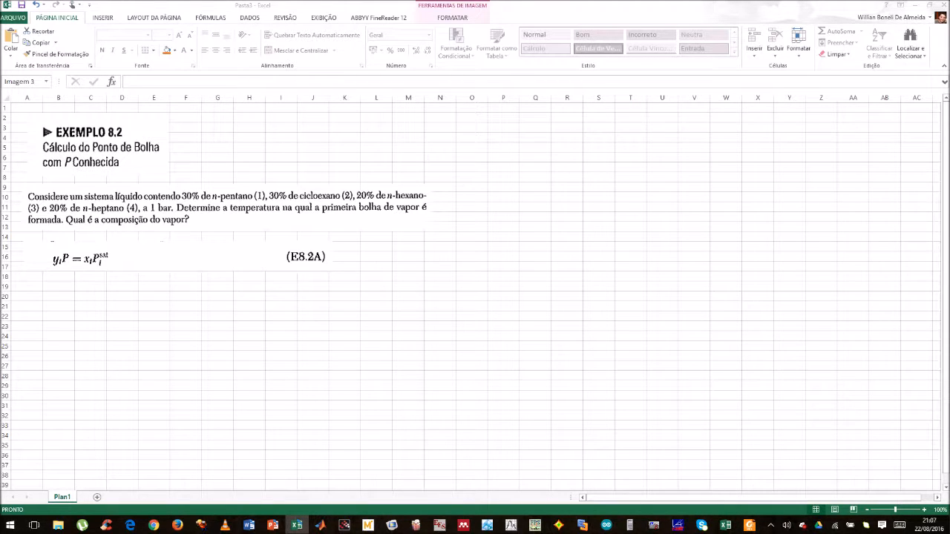
left_click(77, 298)
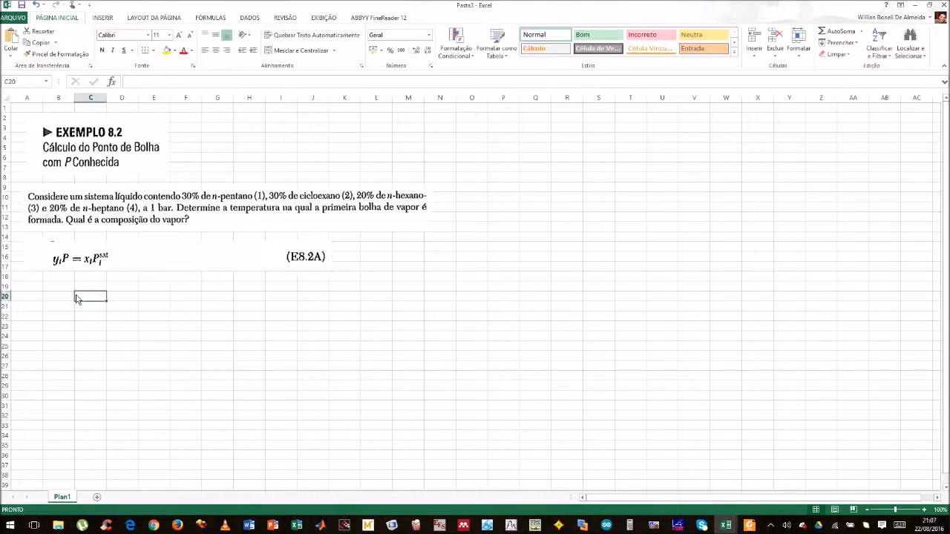
key("ctrl+v")
left_click(164, 311)
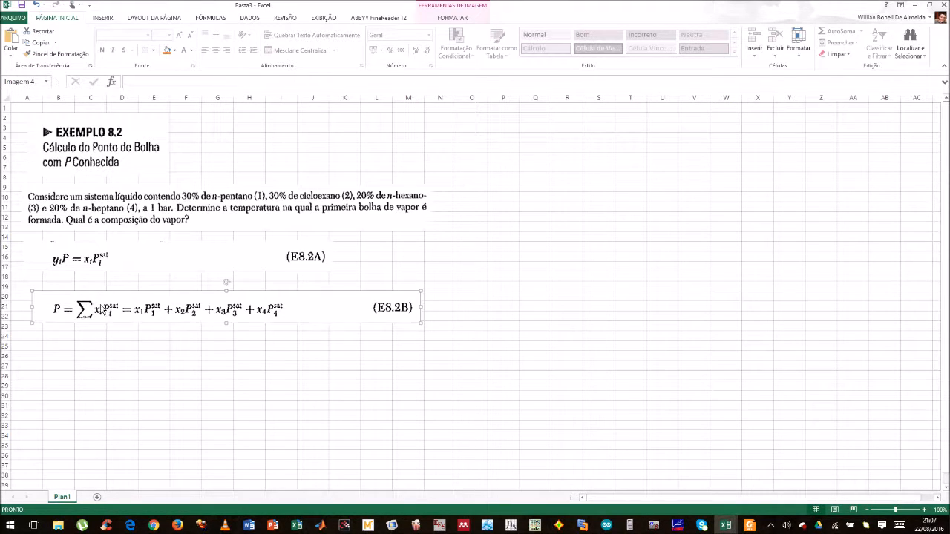
Step: Reposition the E8.2A and E8.2B equation images, with E8.2A slightly further right and E8.2B starting near column A
left_click_drag(106, 321, 136, 316)
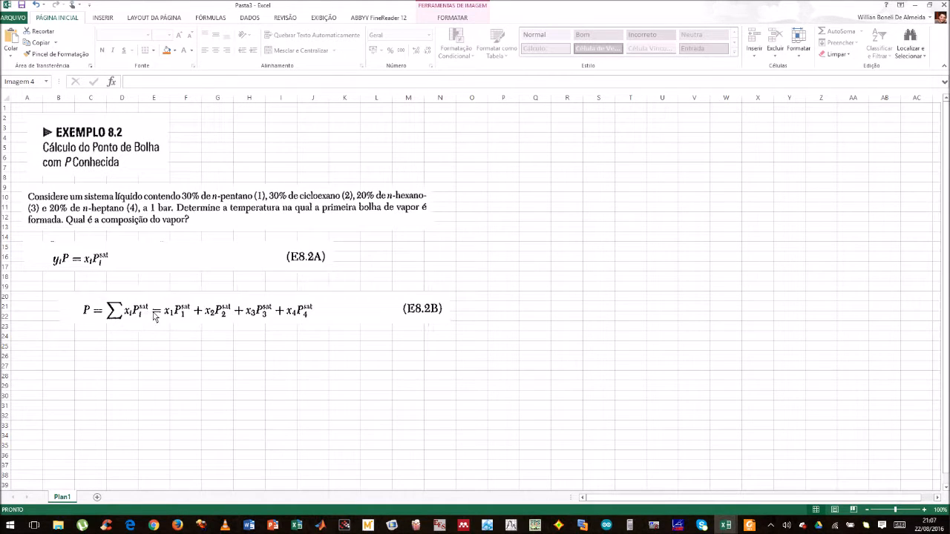
left_click_drag(173, 271, 194, 264)
left_click_drag(262, 318, 197, 315)
left_click(232, 338)
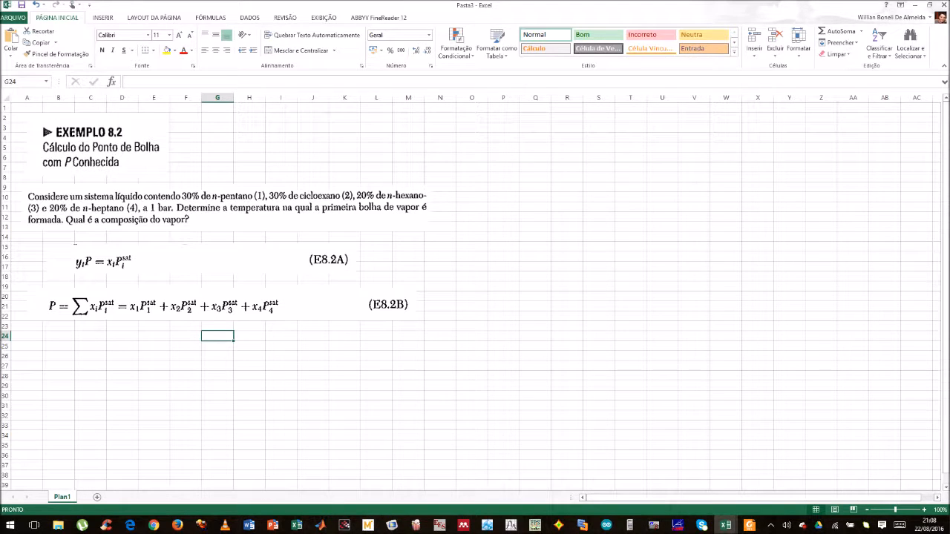
Step: Copy the Antoine coefficients table E8.2A from the source document and place its image beside the problem statement, from about column P
key("alt+Tab")
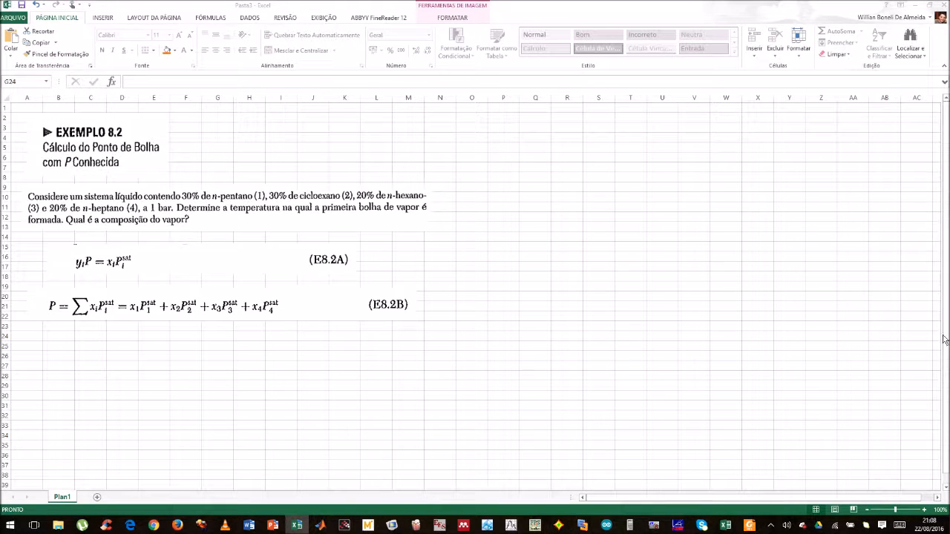
key("alt+Tab")
left_click(562, 179)
left_click(524, 174)
left_click(512, 170)
key("ctrl+v")
left_click_drag(598, 211, 565, 170)
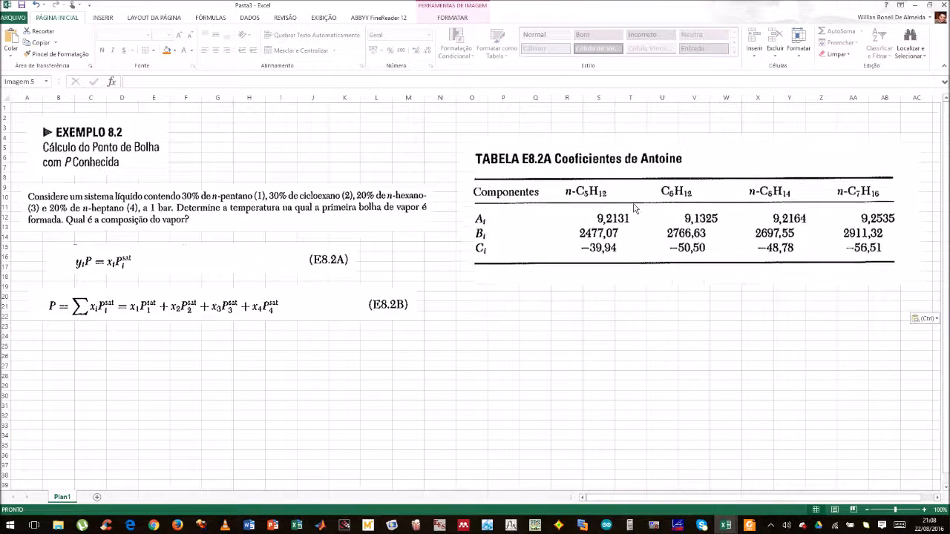
left_click_drag(645, 194, 667, 200)
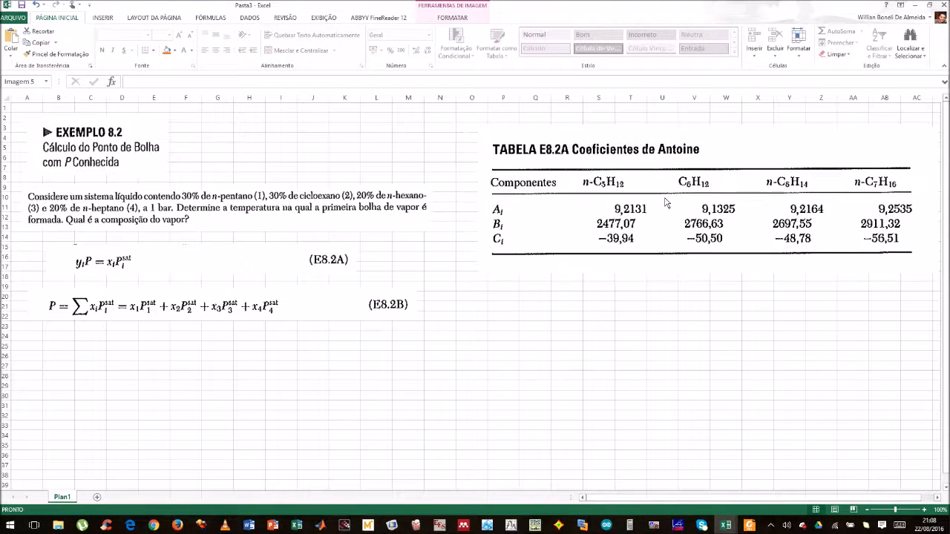
Step: Copy the Antoine equation E8.2C from the source document and place its image directly below the coefficients table
left_click(297, 525)
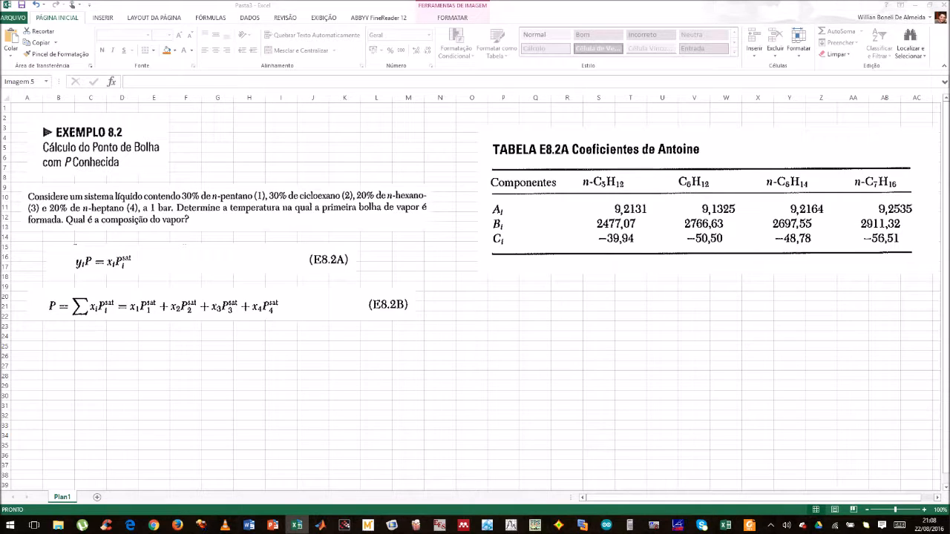
left_click(493, 338)
key("ctrl+v")
left_click_drag(607, 367, 591, 325)
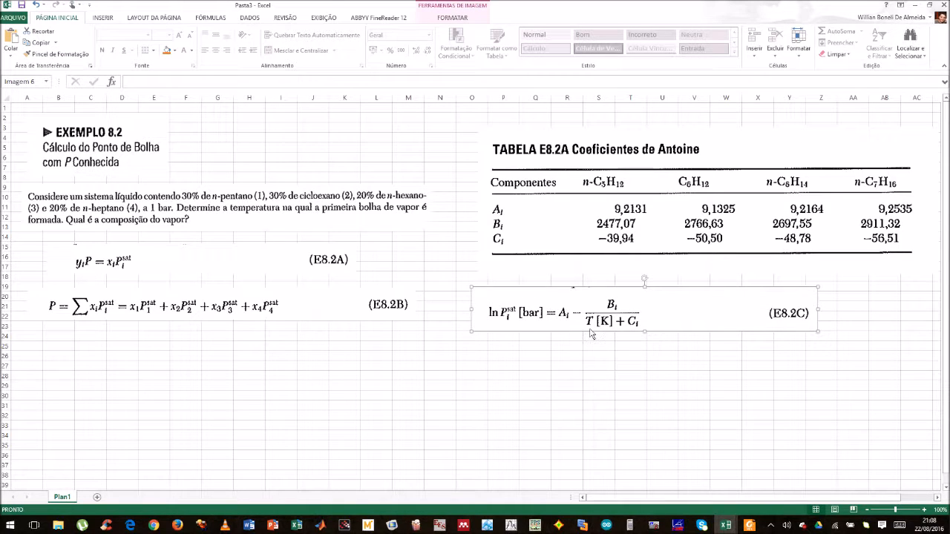
left_click_drag(596, 314, 608, 316)
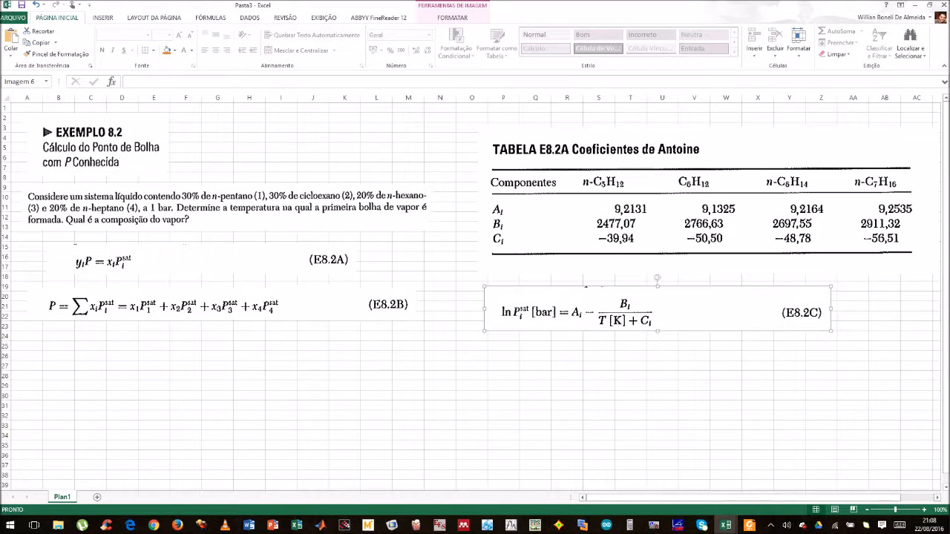
Step: Enter the system pressure in row 26 as P, 1 and bar in columns A to C
left_click(297, 524)
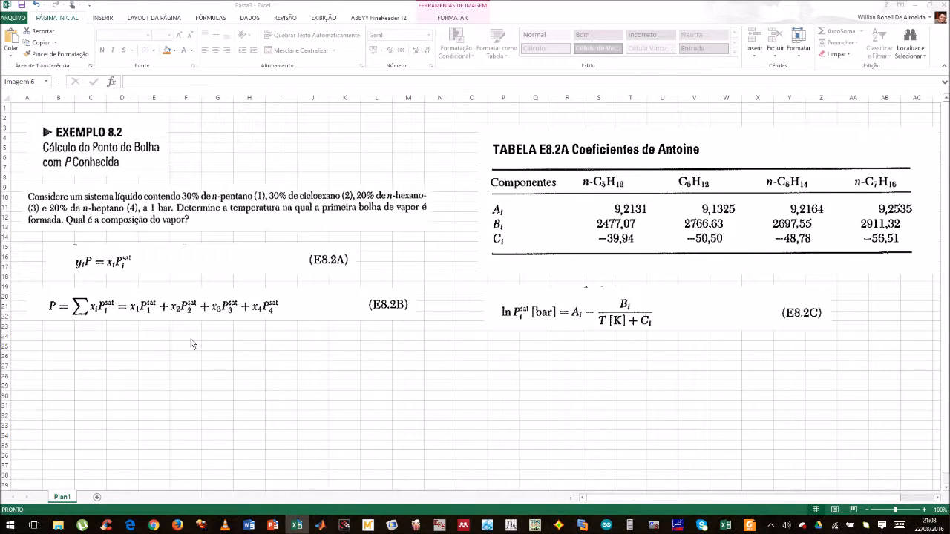
scroll(223, 331, "down", 6)
scroll(254, 318, "up", 3)
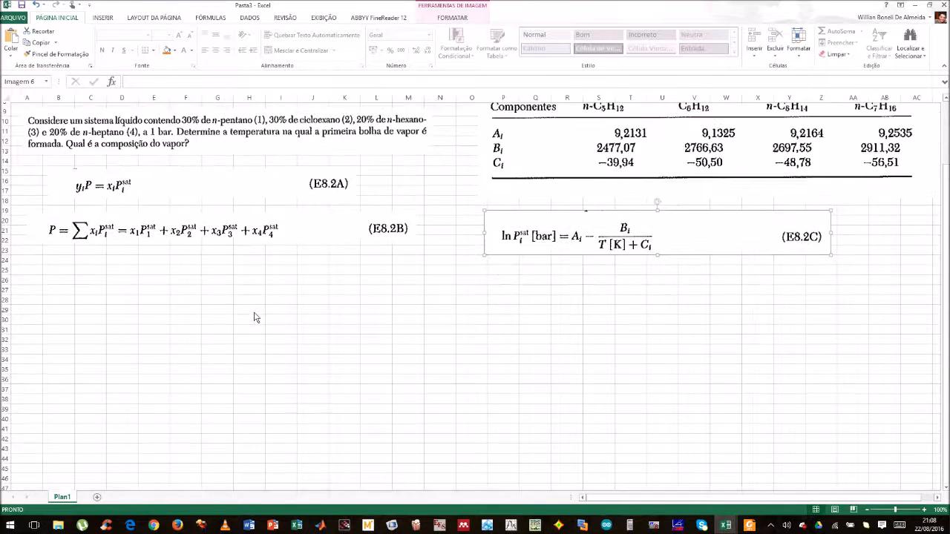
scroll(254, 318, "up", 2)
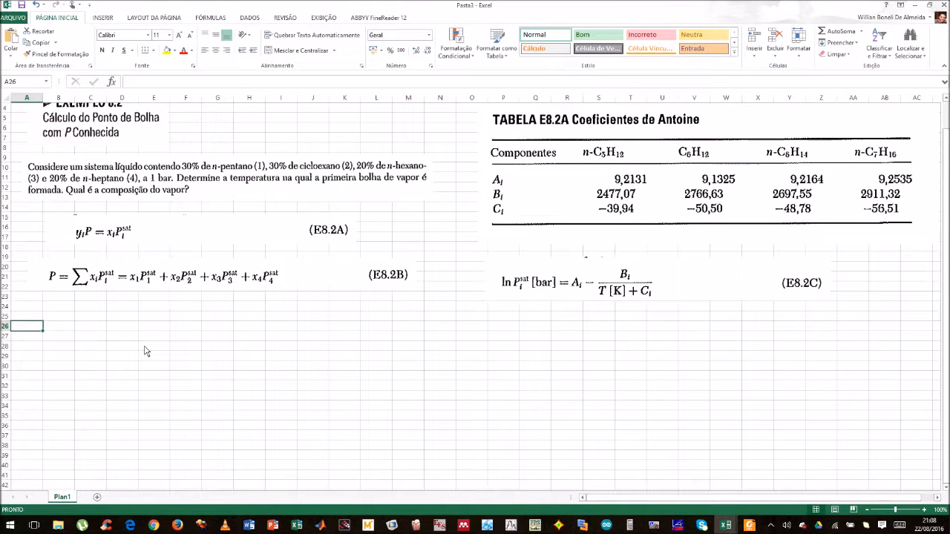
type("P")
key("Tab")
type("1")
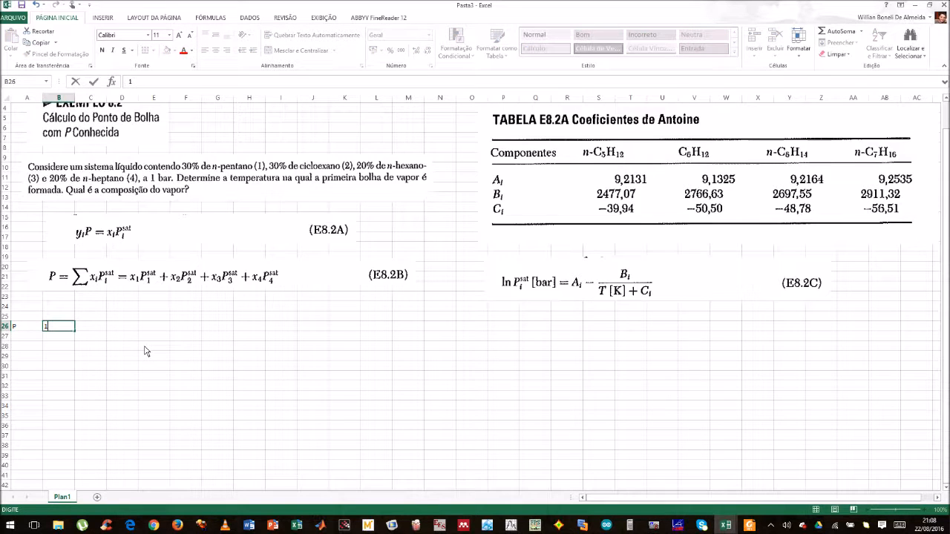
key("Tab")
type("bar")
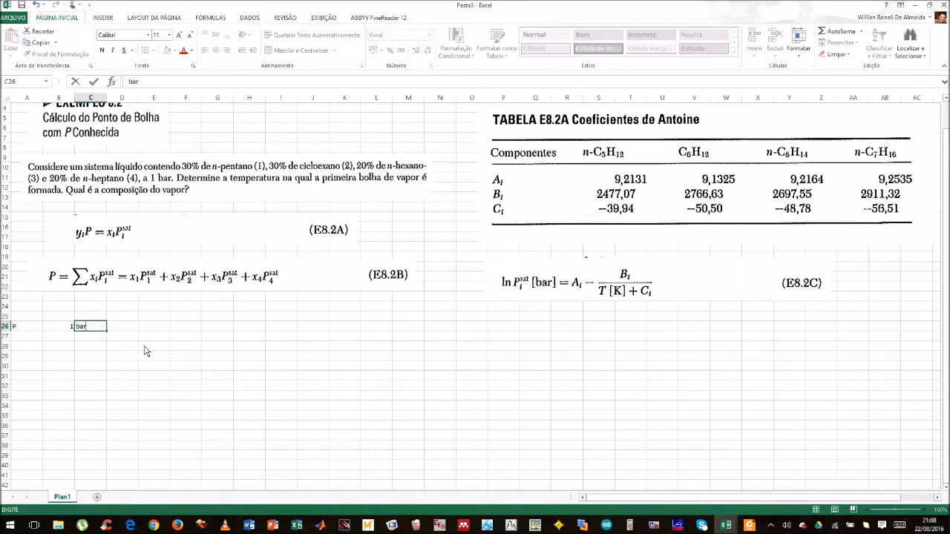
key("Return")
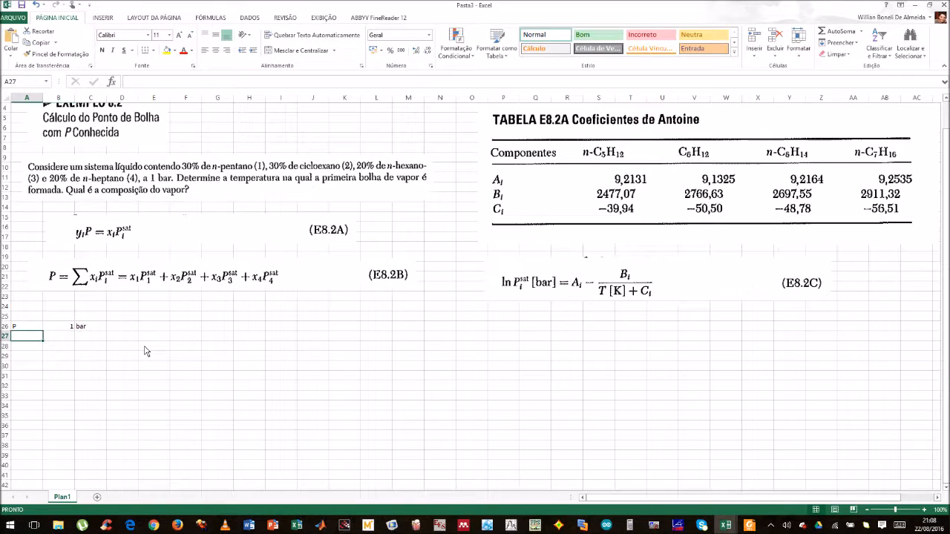
Step: Enter the unknown temperature in row 27 as T, ? and K, and move to cell A29
type("T")
key("Tab")
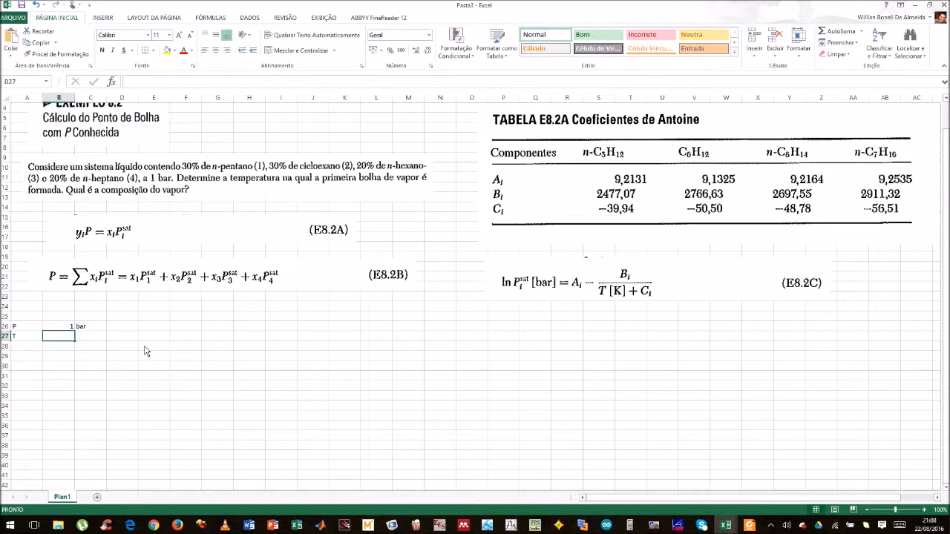
type("?")
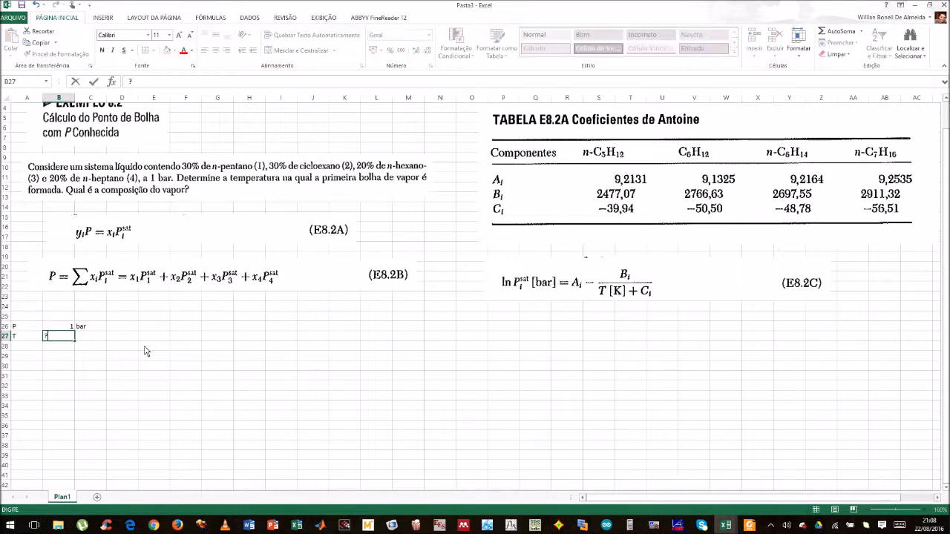
key("Tab")
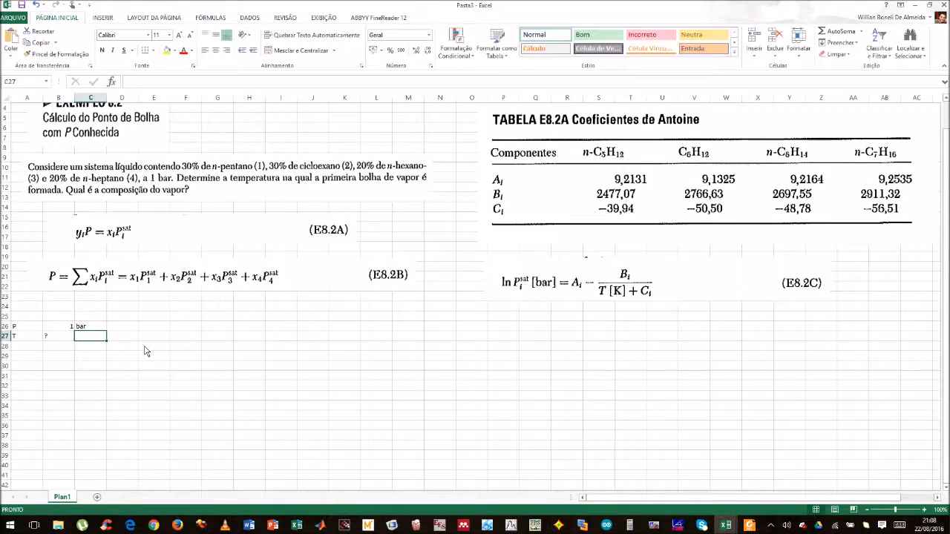
type("K")
key("Tab")
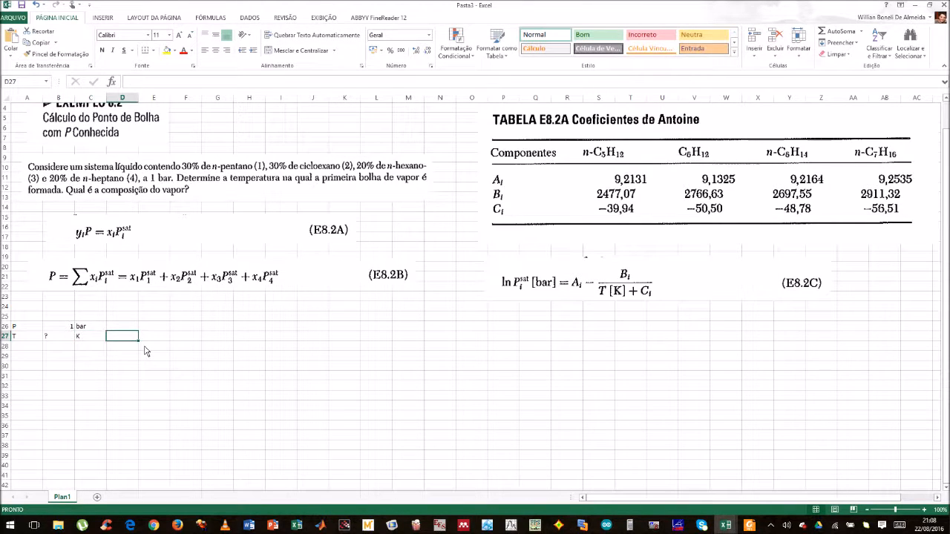
key("Home")
key("Return")
key("Return")
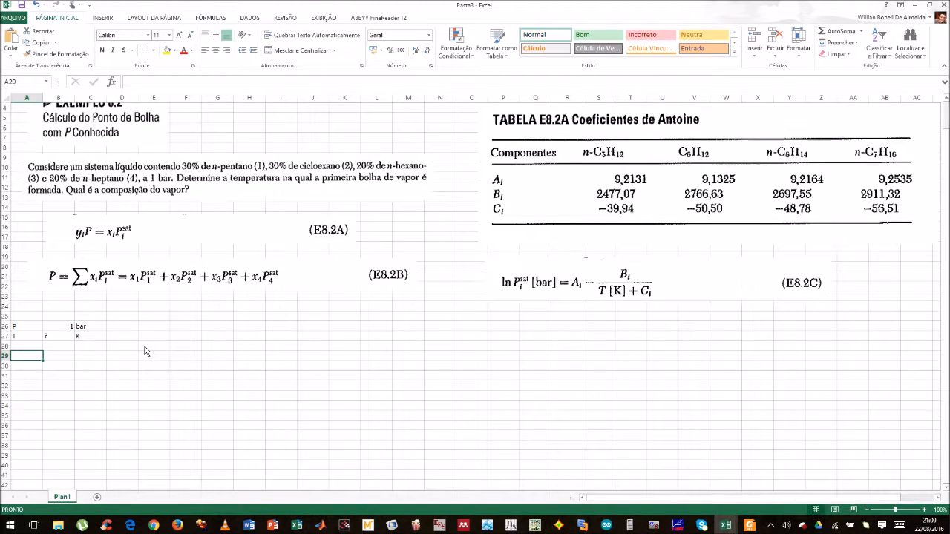
scroll(475, 297, "down", 4)
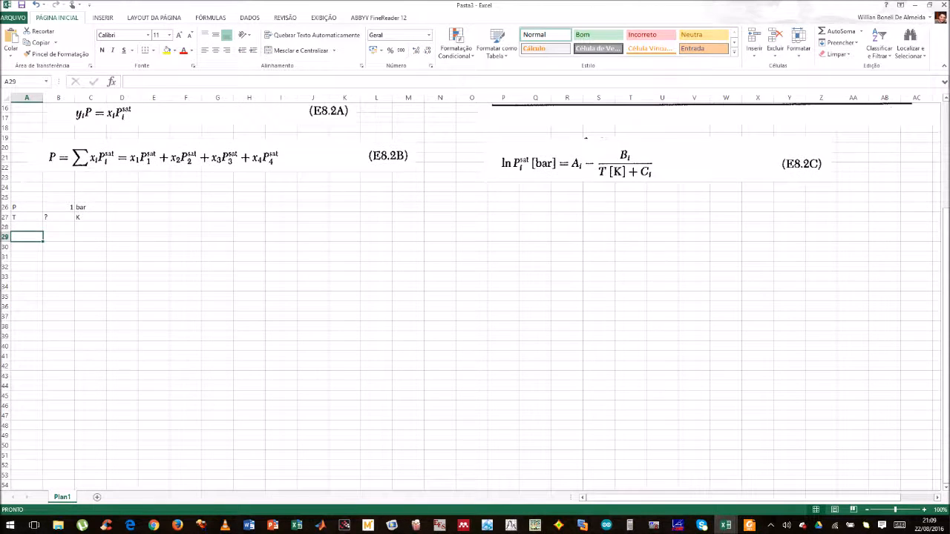
scroll(475, 296, "up", 5)
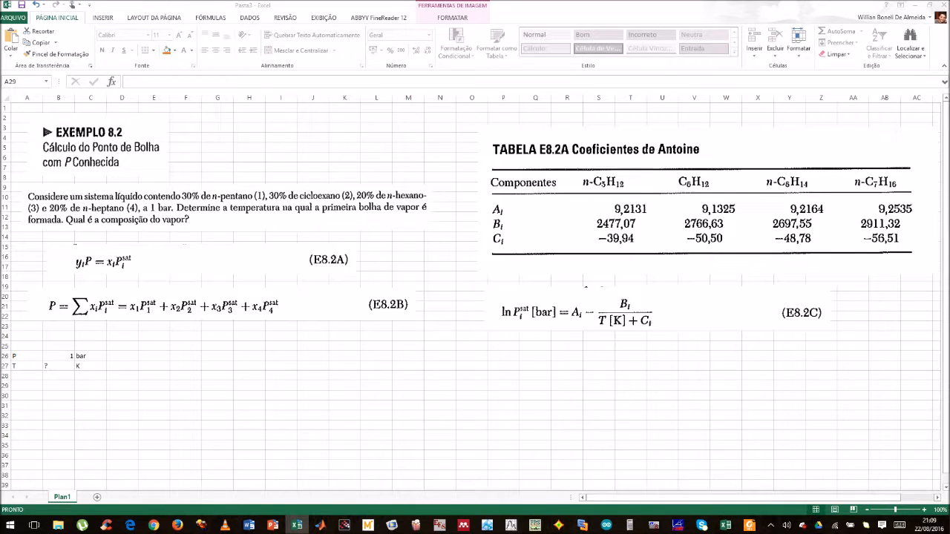
Step: Copy the four component names, n-pentando, cicloexano, n-hexano and n-heptano, into A29:A32 and fit column A to their width
key("ctrl+c")
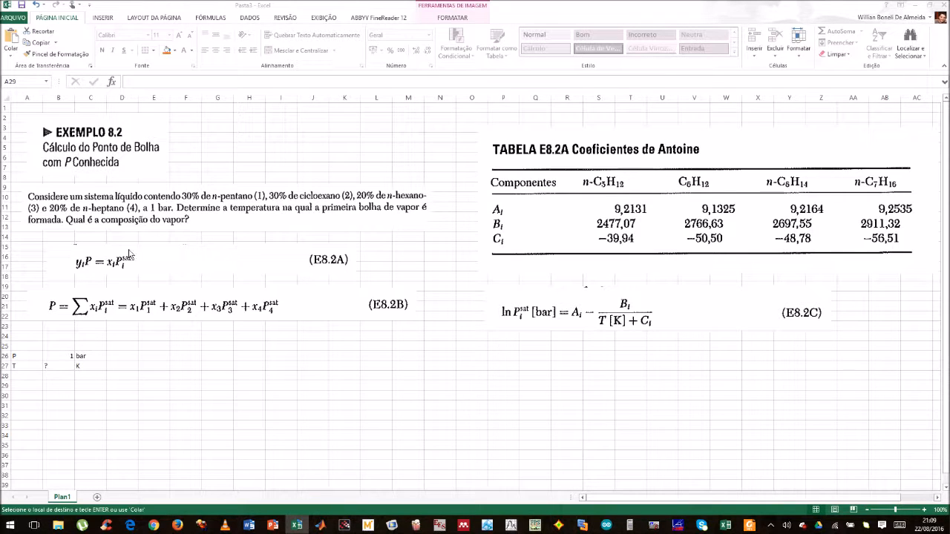
left_click(33, 383)
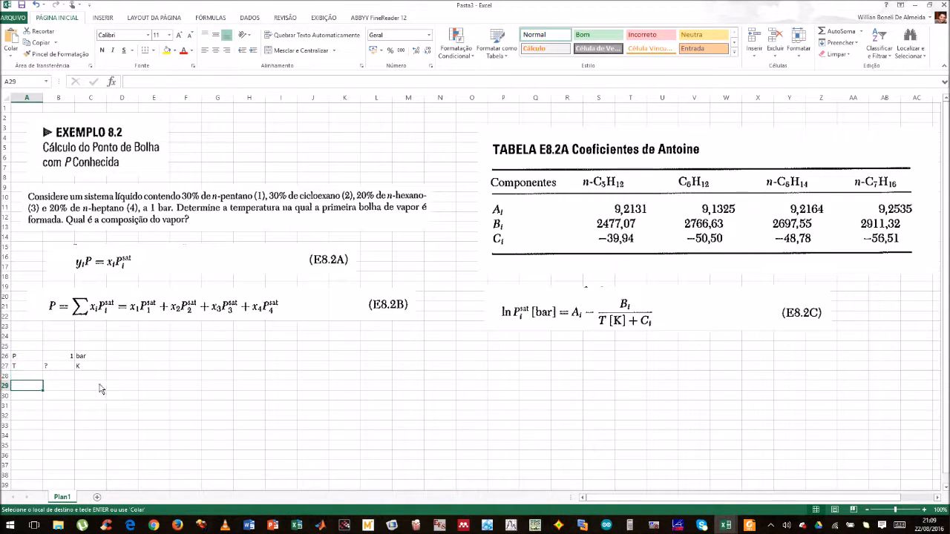
key("ctrl+v")
double_click(42, 97)
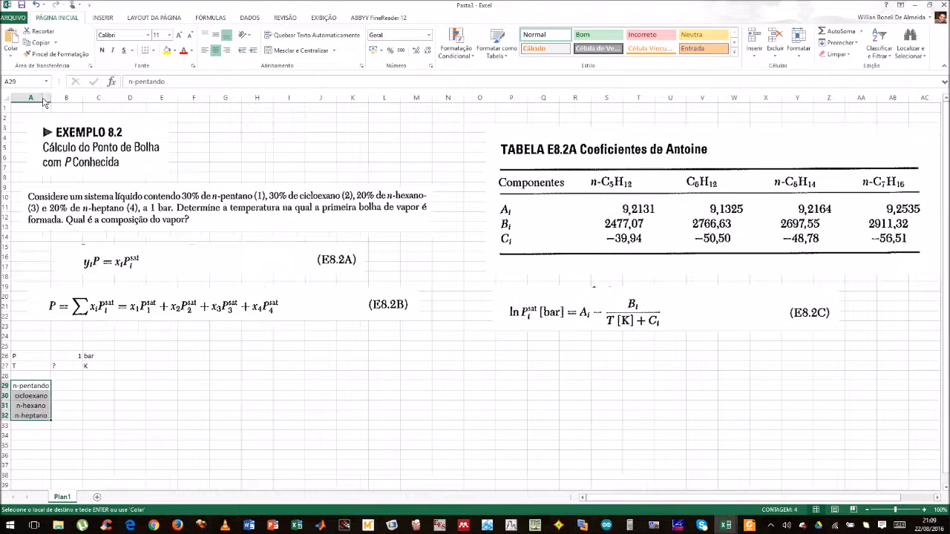
Step: Move the four component names one row down to A30:A33
key("ctrl+c")
left_click(29, 398)
key("ctrl+v")
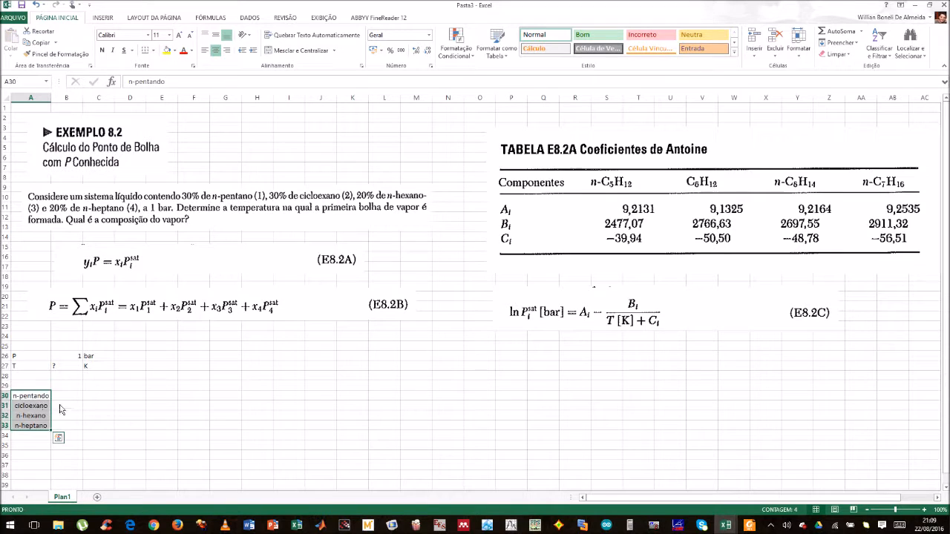
Step: Enter the header x in B29 and centre it
left_click(66, 386)
type("x")
key("Tab")
key("Left")
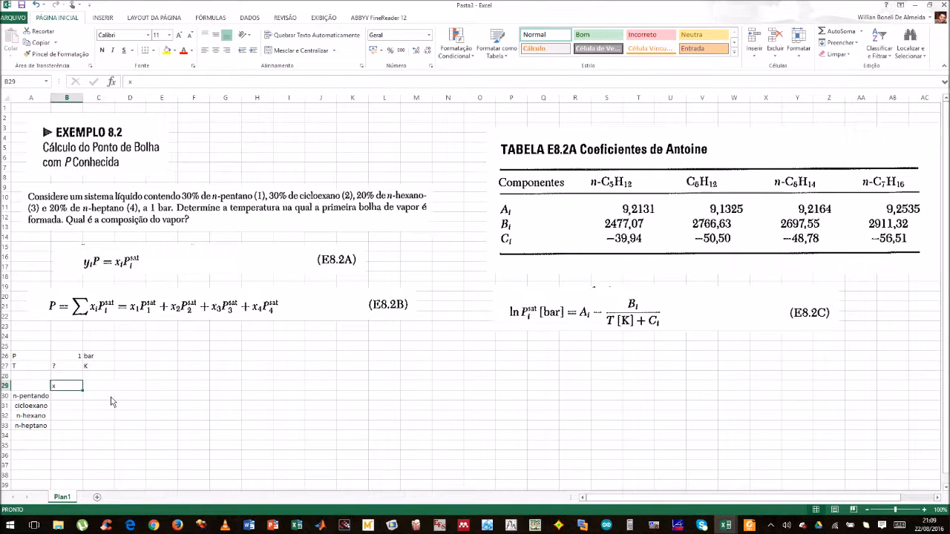
left_click(216, 50)
Step: Enter the liquid mole fractions 0,3, 0,3, 0,2 and 0,2 for the four components in B30:B33
left_click(74, 402)
type("0,3")
key("Return")
type("0,")
key("Return")
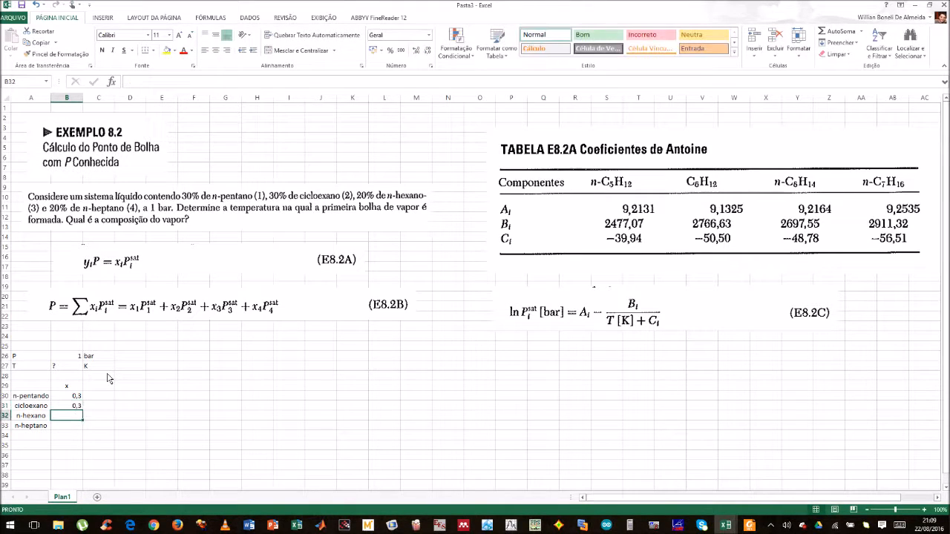
type("0,2")
key("Return")
type("0,2")
key("ctrl+Return")
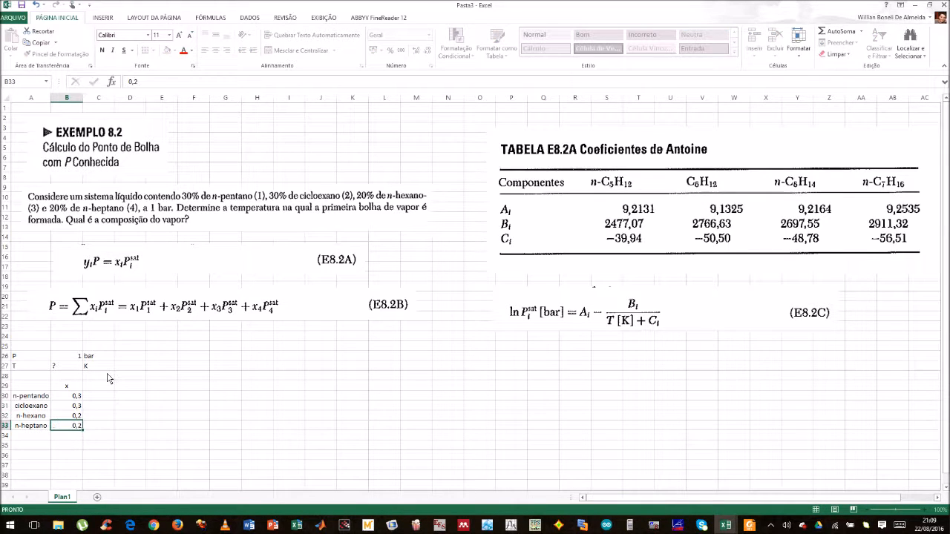
Step: Add a row labelled soma in A34 that totals B30:B33 with SOMA, and centre the contents of A29:B34
key("Left")
key("Down")
type("soma")
key("Tab")
type("=")
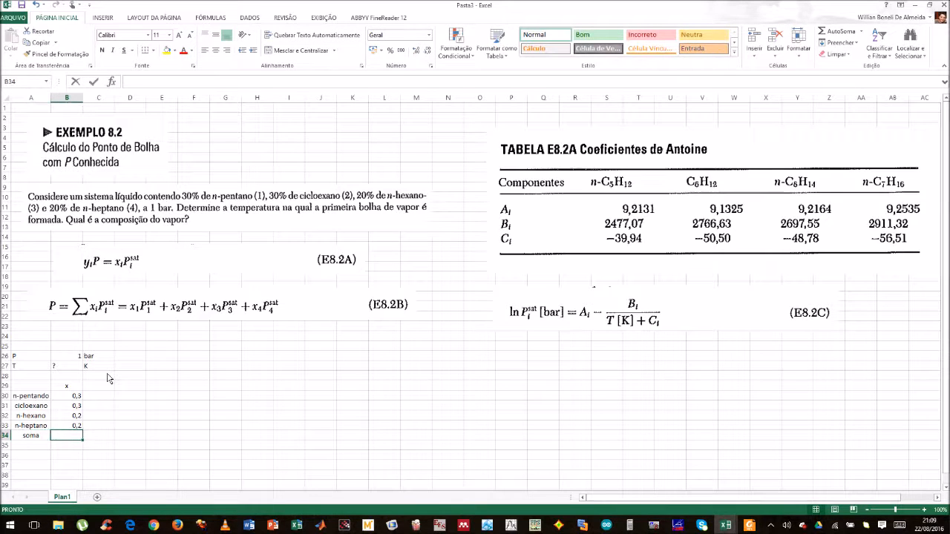
type("soma(")
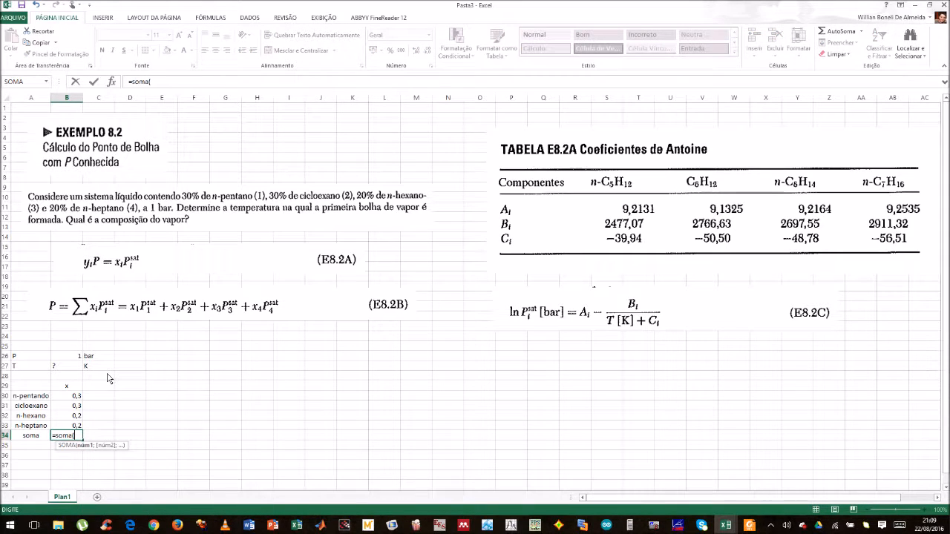
left_click_drag(79, 396, 78, 426)
key("Return")
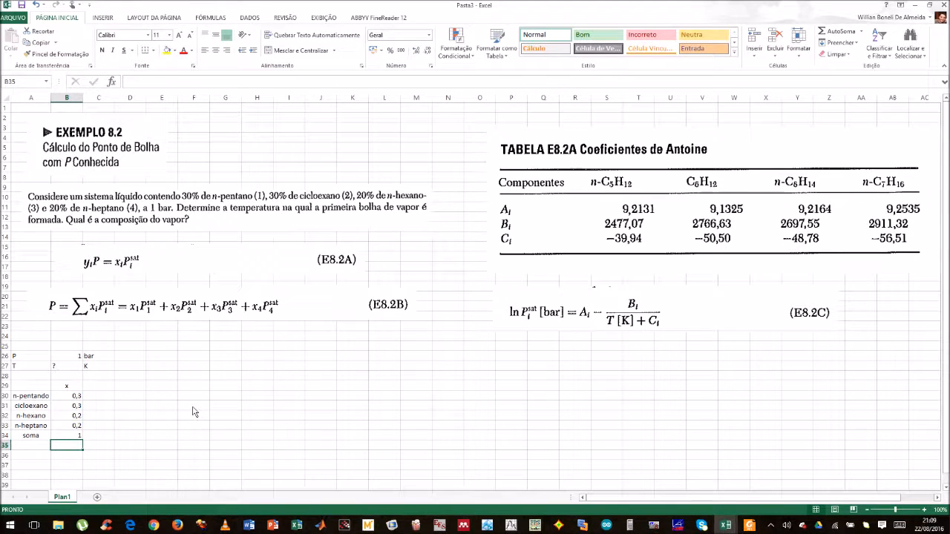
left_click_drag(43, 387, 78, 437)
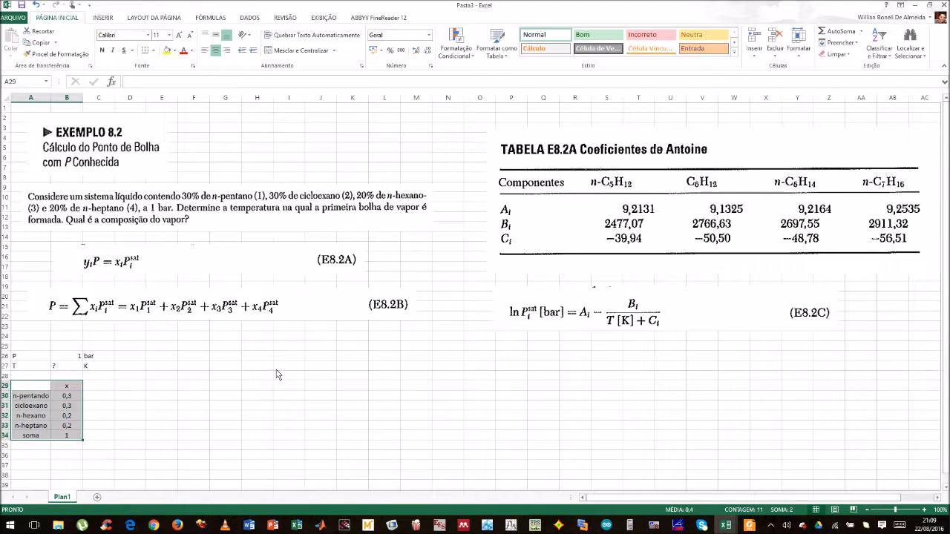
Step: Enter the coefficient headers A, B and C in C29:E29 and centre them
scroll(278, 376, "down", 1)
left_click(111, 359)
type("A")
key("Tab")
type("B")
key("Tab")
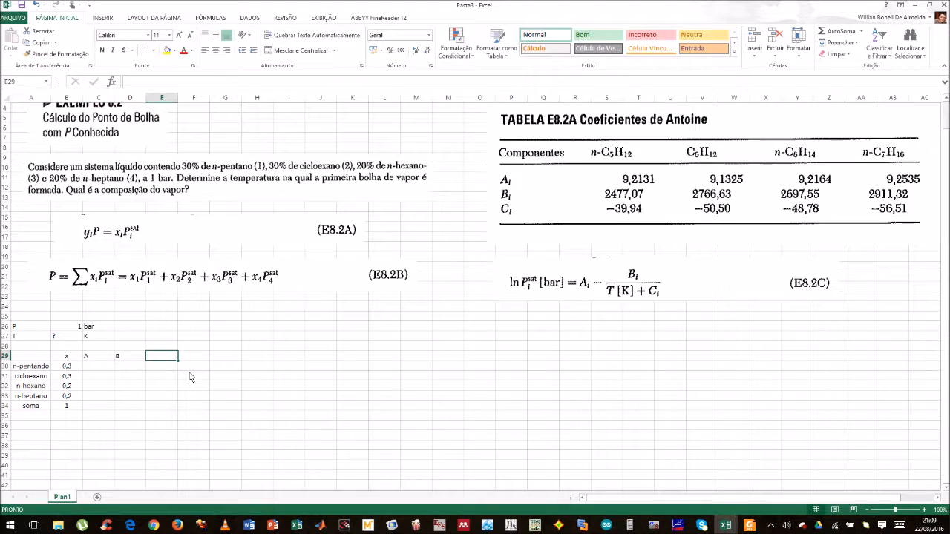
type("C")
key("Tab")
key("Left")
key("Left")
key("Left")
key("shift+Right")
key("shift+Right")
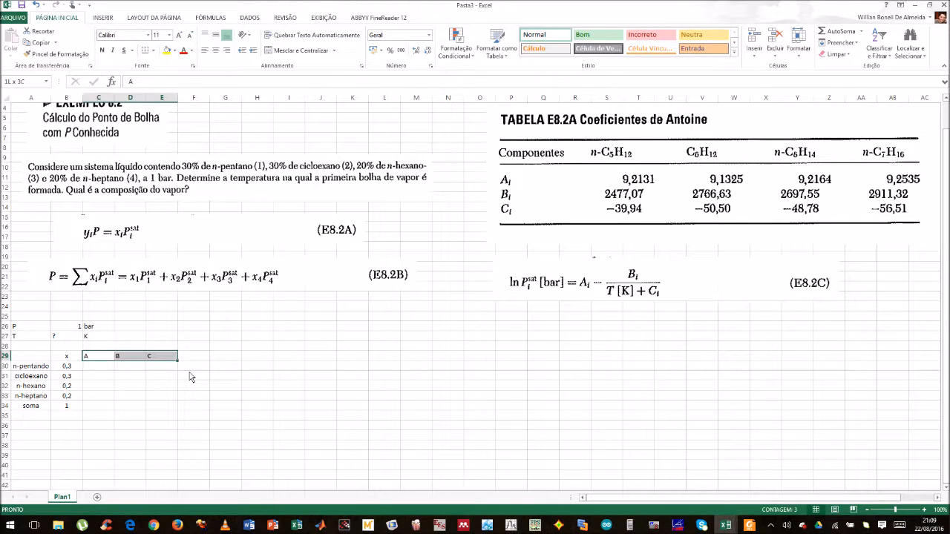
left_click(215, 50)
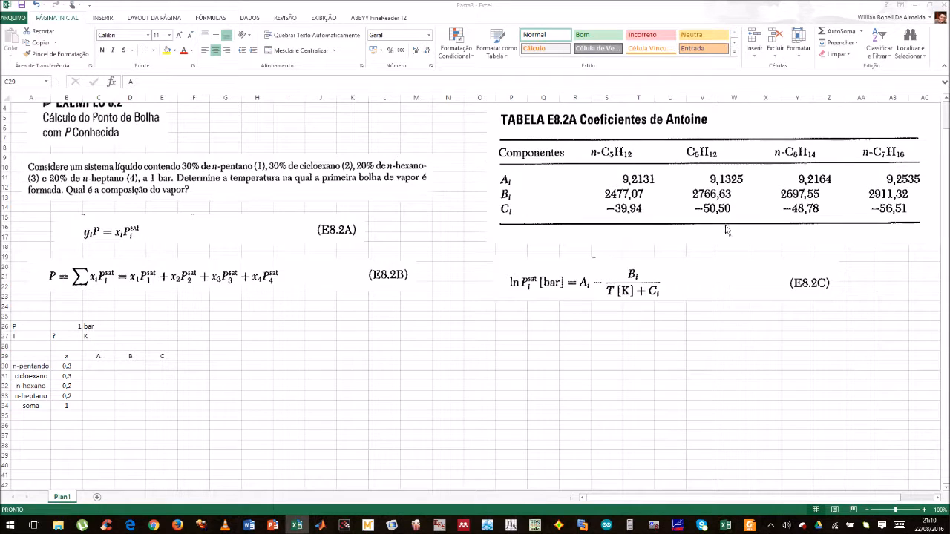
Step: Shift the coefficients table image slightly down and left, and copy the four components' Antoine coefficients from the other spreadsheet into C30:E33
left_click(698, 199)
mouse_move(699, 183)
left_mouse_down()
mouse_move(638, 145)
mouse_move(638, 159)
mouse_move(670, 195)
mouse_move(407, 258)
mouse_move(653, 226)
mouse_move(697, 209)
mouse_move(697, 190)
left_mouse_up()
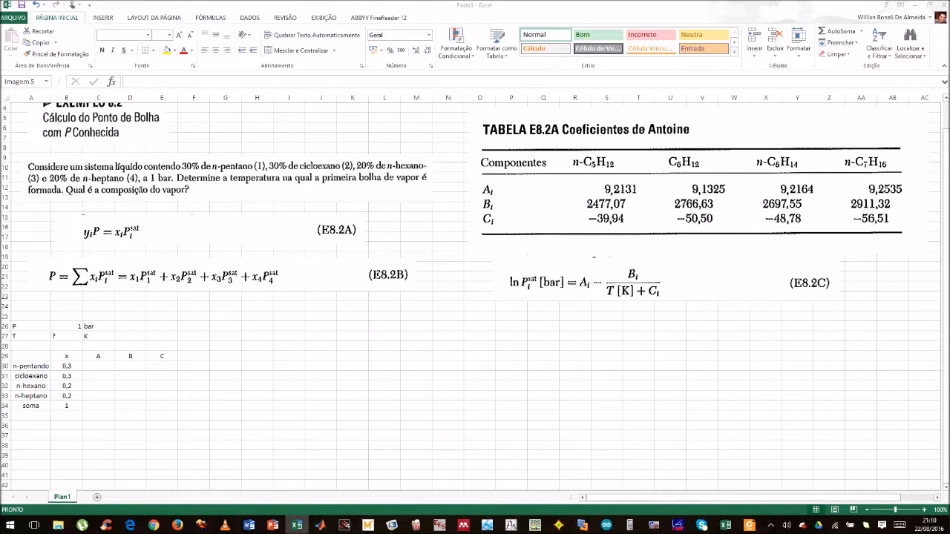
key("ctrl+c")
left_click(104, 369)
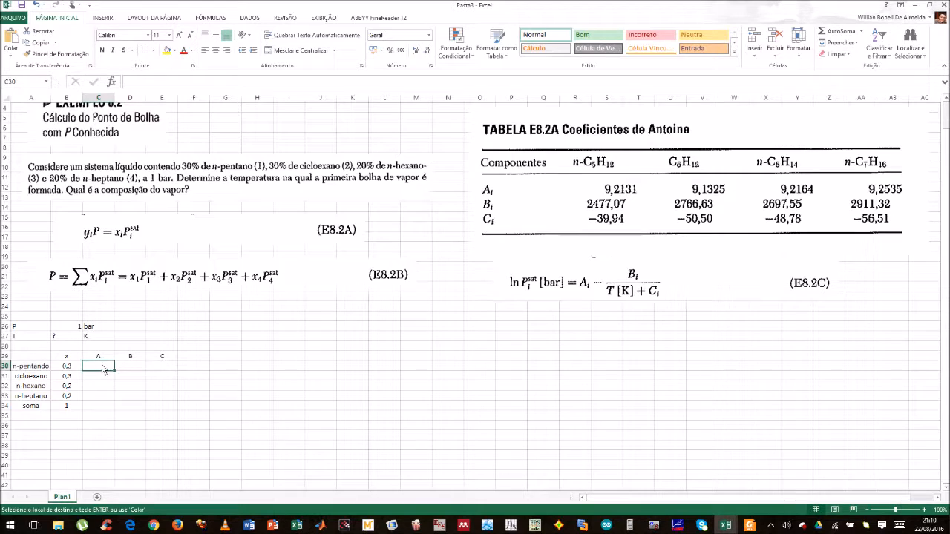
key("ctrl+v")
left_click(215, 369)
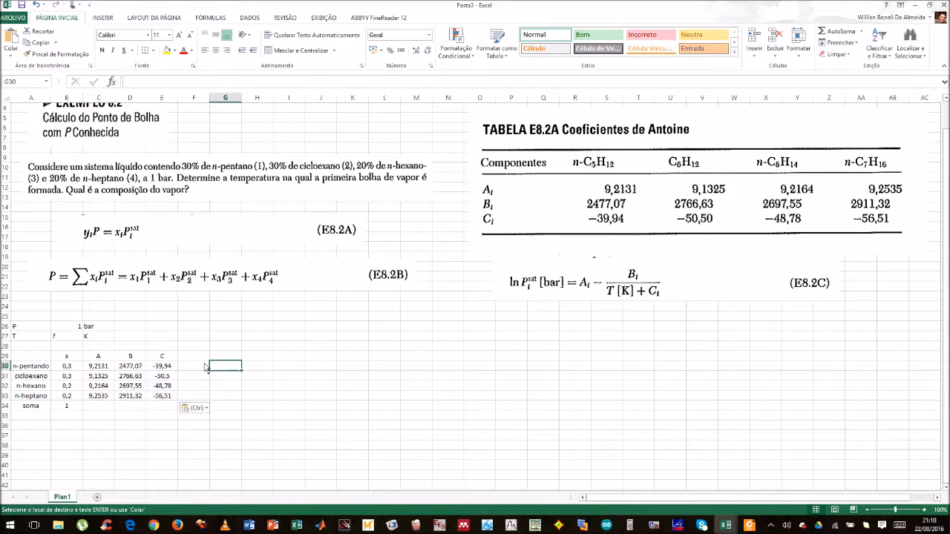
Step: Shift the image of equation E8.2C slightly down, beneath the coefficients table
left_click(202, 359)
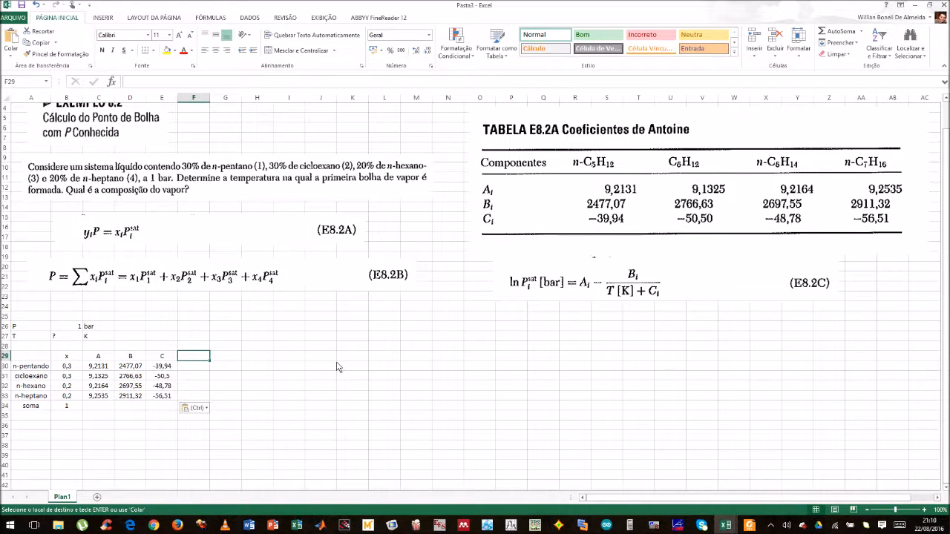
key("Right")
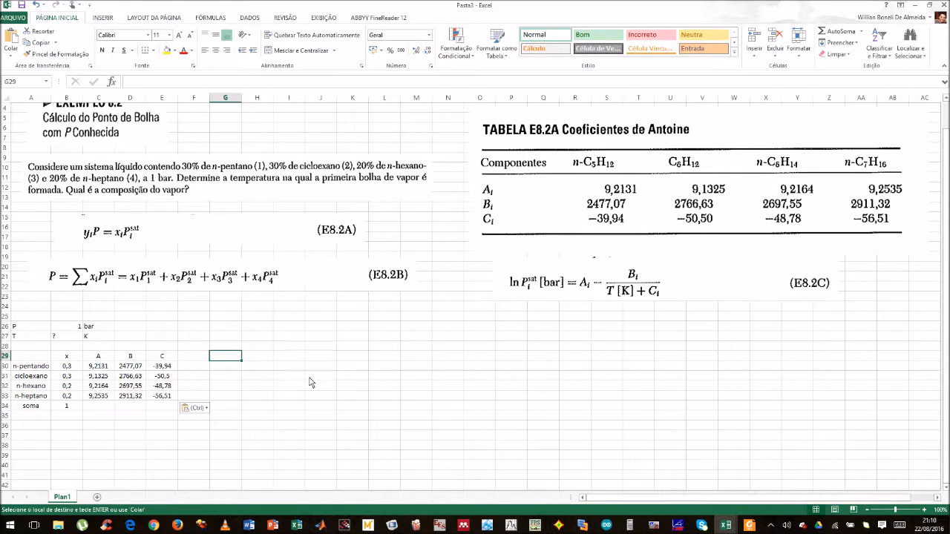
left_click_drag(583, 290, 558, 297)
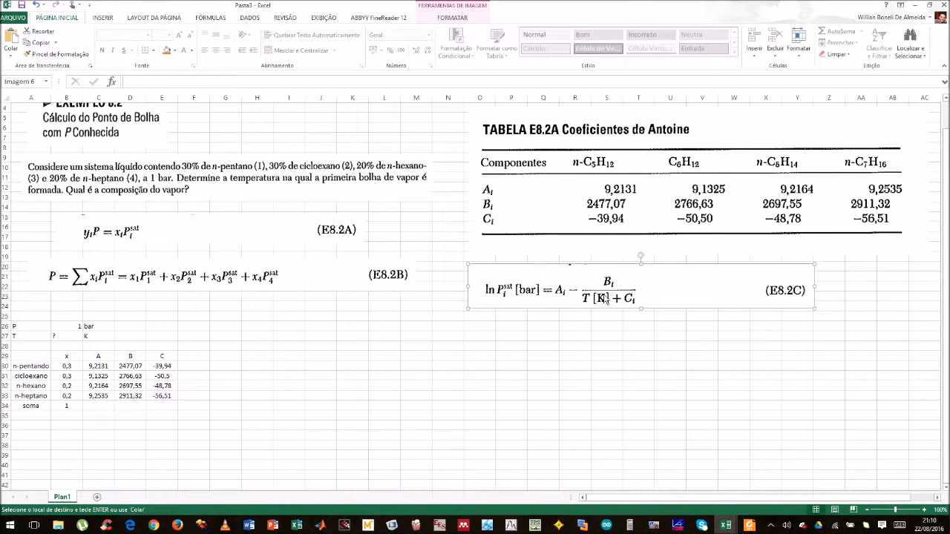
left_click_drag(523, 293, 569, 289)
Step: Copy the image of the handwritten Tsat equation from the other window and paste it at P26, below equation E8.2C
left_click(297, 526)
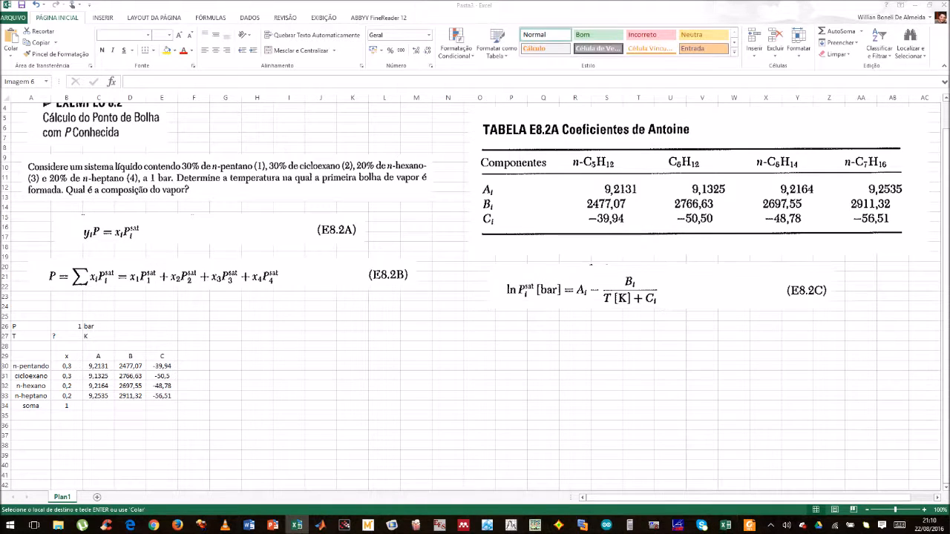
key("Escape")
left_click(512, 331)
left_click(510, 331)
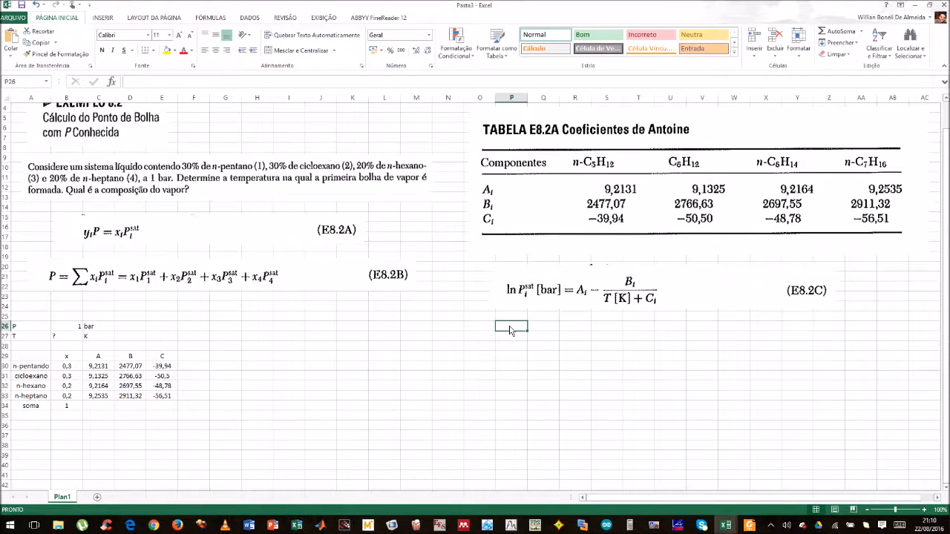
key("ctrl+v")
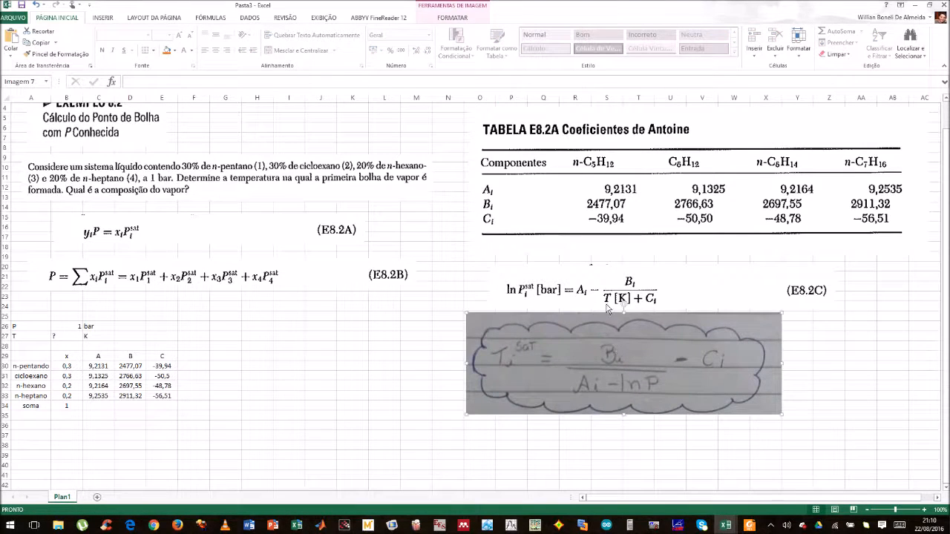
Step: Move the images of equation E8.2C and the handwritten Tsat equation rightward, stacked so both start at about column Q
left_click_drag(636, 294, 662, 282)
left_click_drag(625, 358, 697, 351)
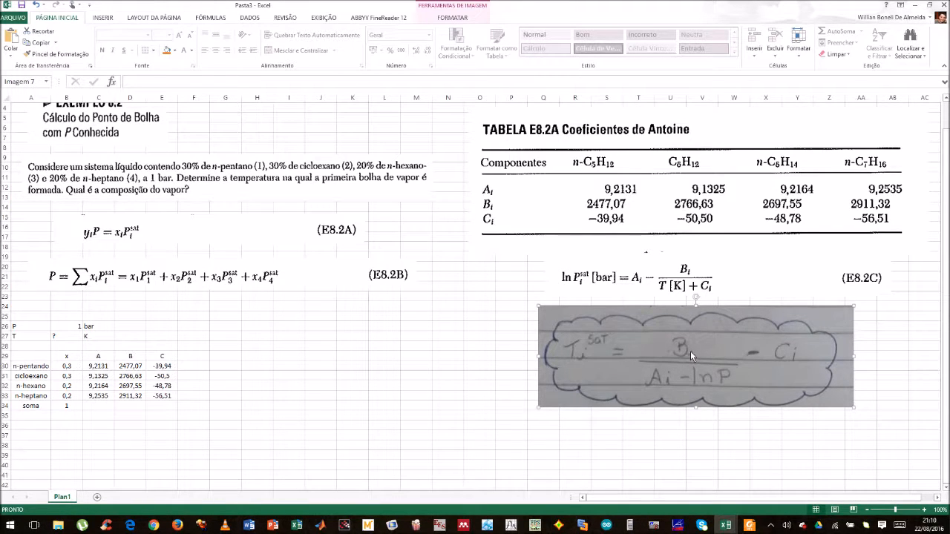
left_click(206, 359)
mouse_move(675, 361)
left_mouse_down()
mouse_move(673, 378)
mouse_move(676, 353)
left_mouse_up()
left_click(671, 288)
left_click(673, 288)
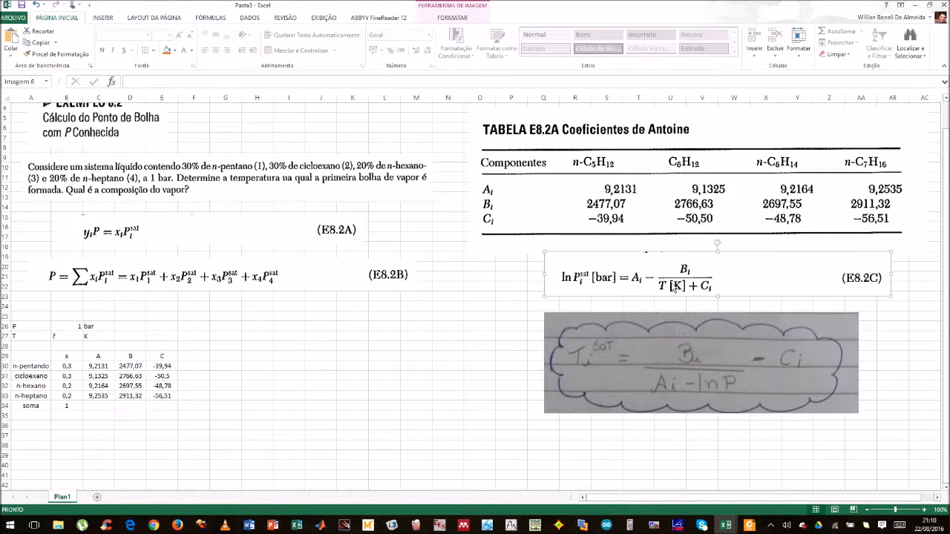
left_click(673, 348)
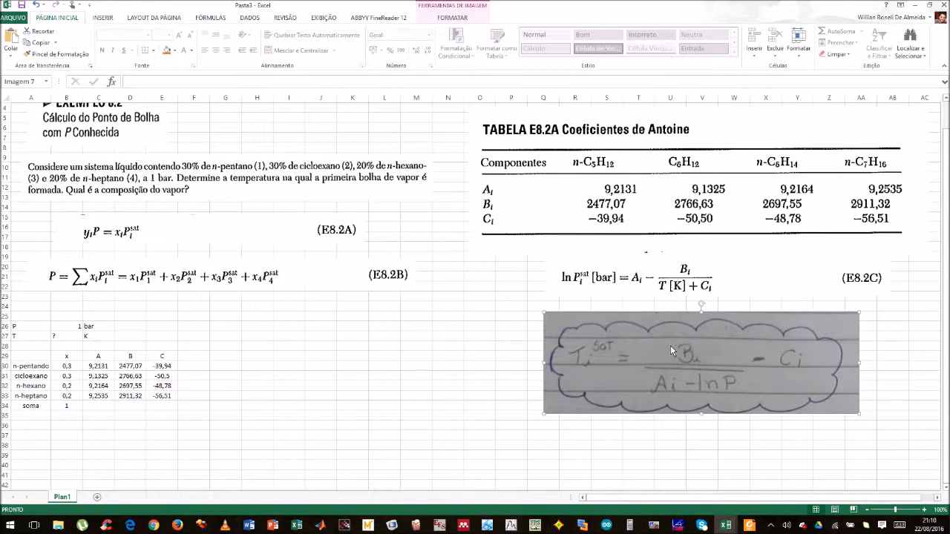
Step: Enter the header Tsat [K] in F29
left_click(198, 358)
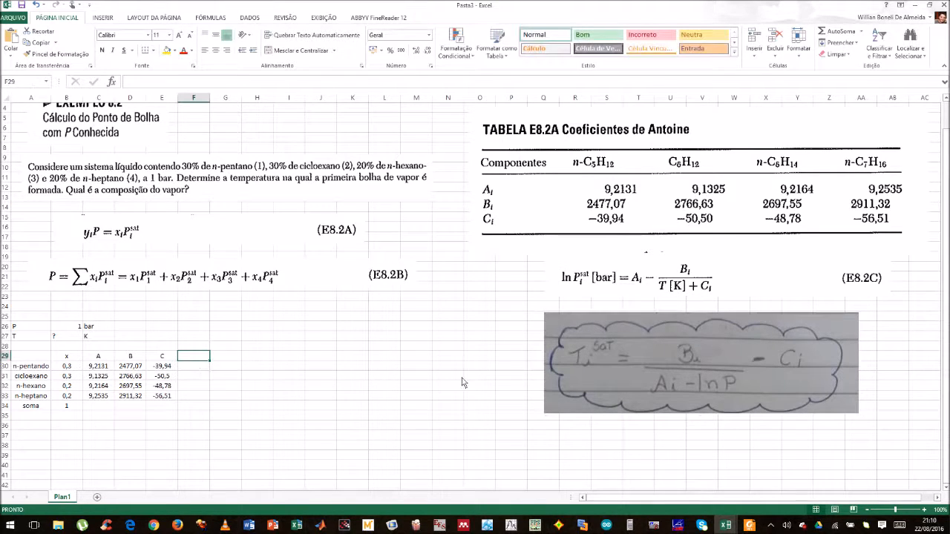
left_click(639, 366)
left_click(187, 359)
type("T")
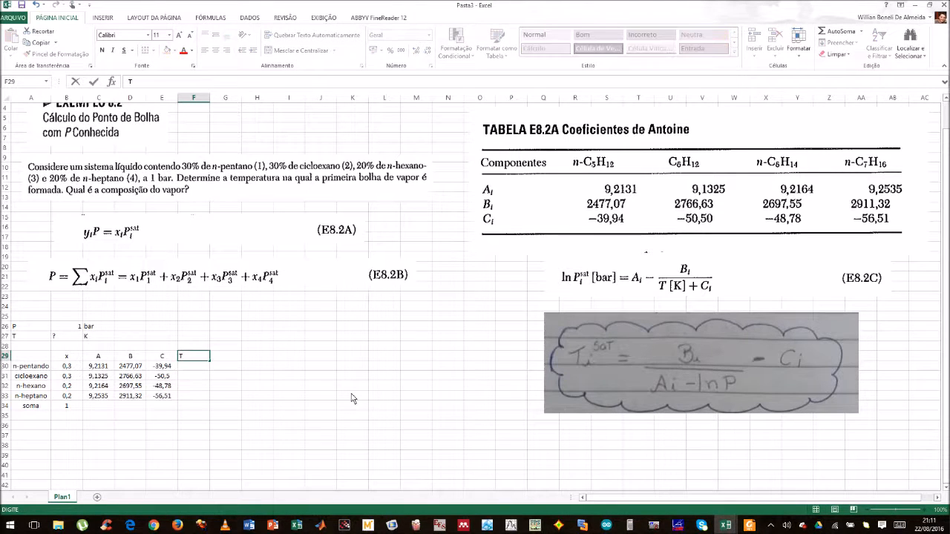
type("sat [K")
key("Return")
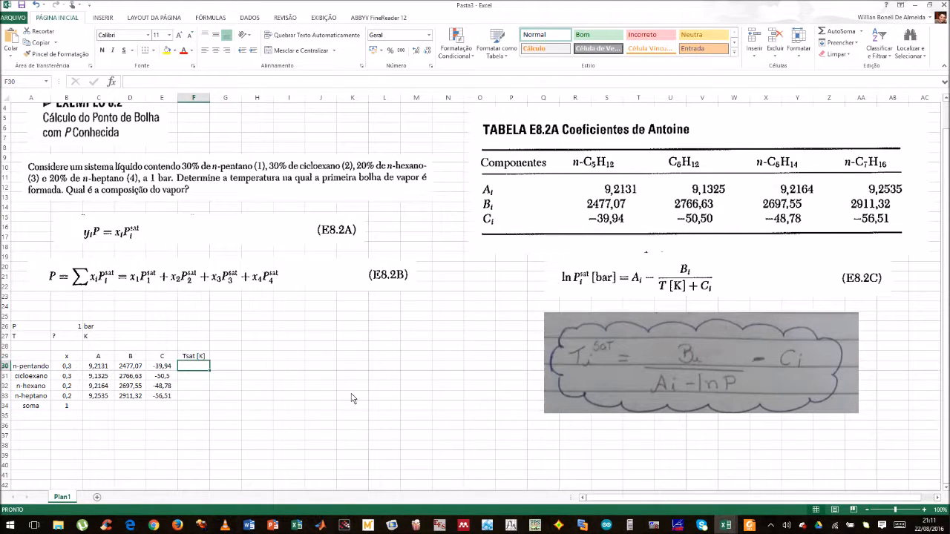
type("=")
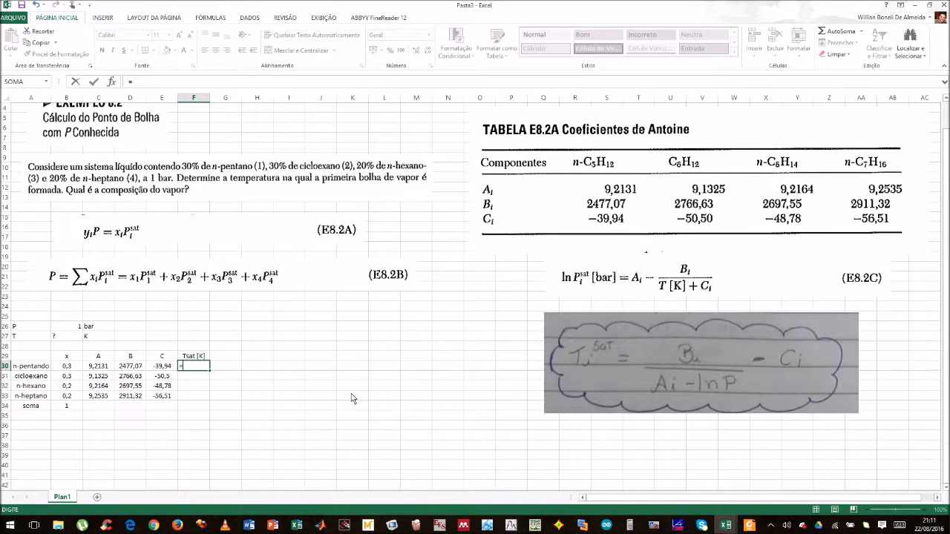
key("Escape")
left_click_drag(104, 372, 165, 396)
left_click(198, 368)
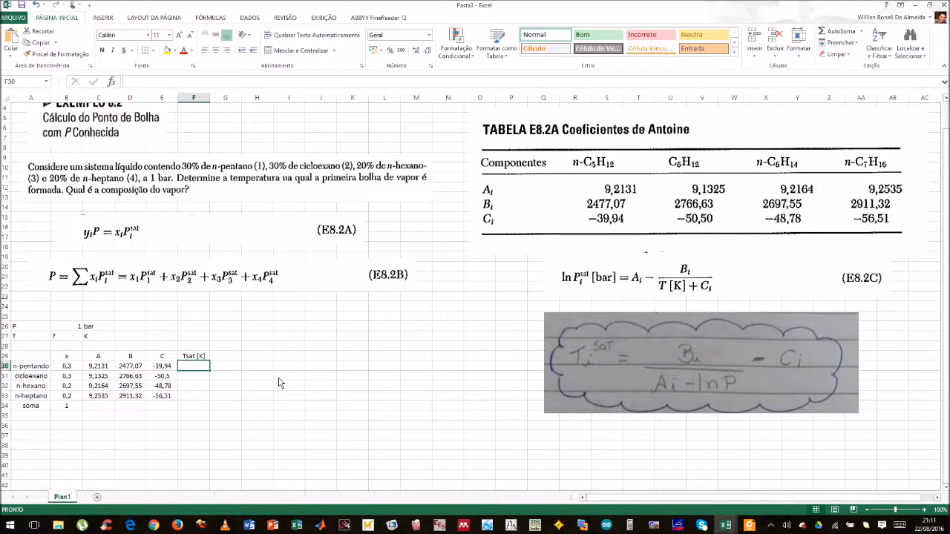
Step: Start the n-pentane Tsat formula in F30 with B over A minus ln P, referencing D30, C30 and the absolute cell $B$26
type("=")
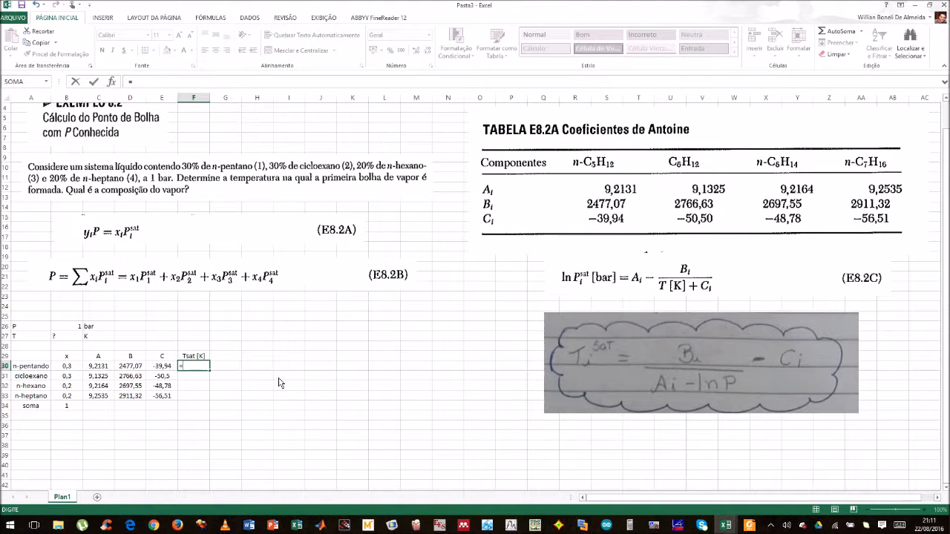
type("(")
left_click(138, 368)
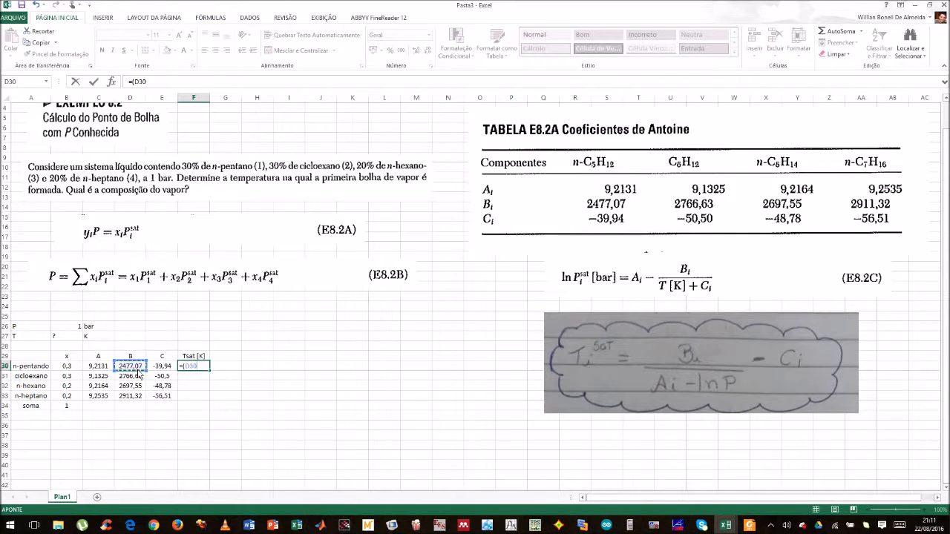
type("/")
left_click(106, 366)
type("-ln")
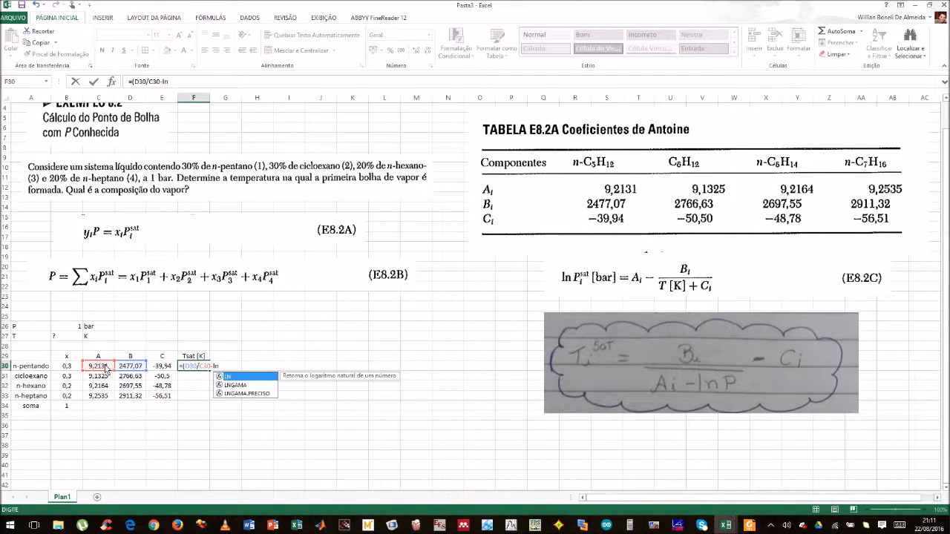
key("Tab")
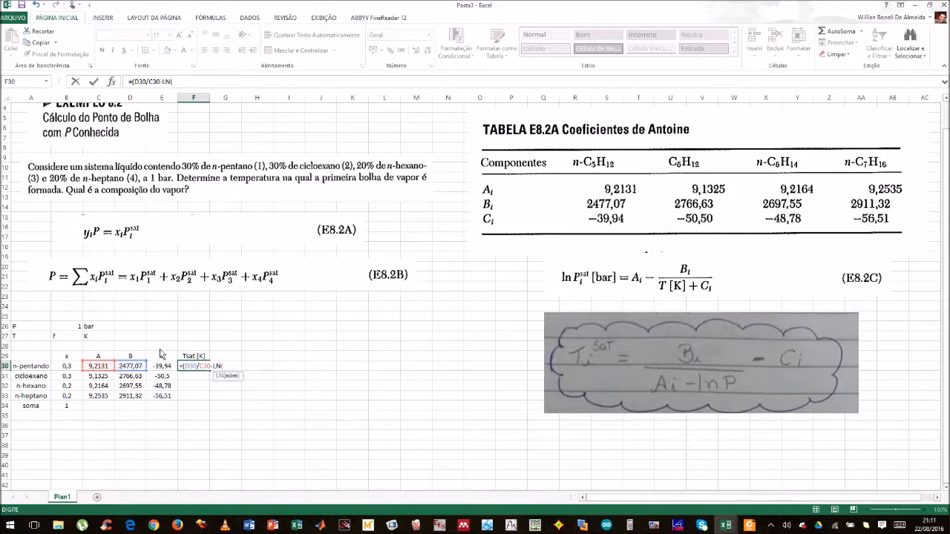
left_click(77, 328)
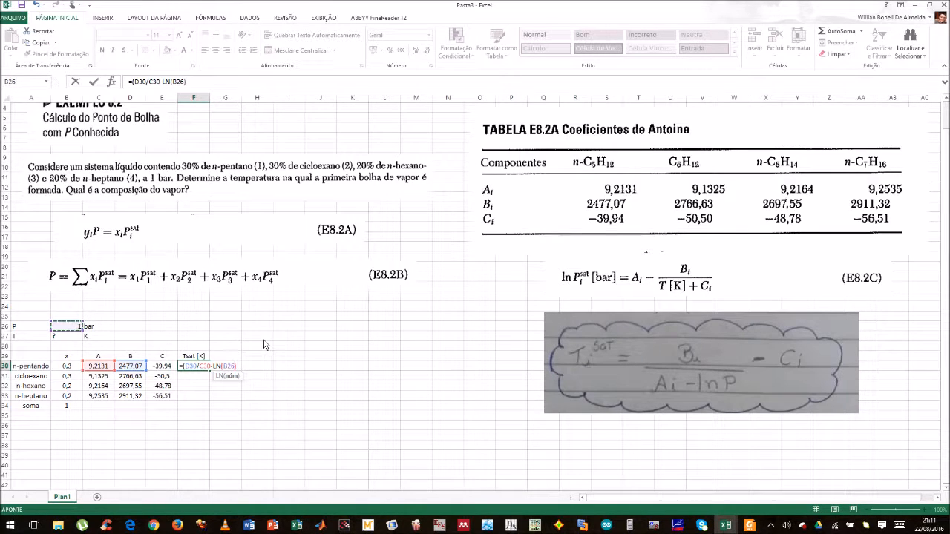
key("F2")
key("F4")
Step: Bracket the denominator and subtract E30 so F30 holds =((D30/(C30-LN($B$26)))-E30), accepting the suggested parenthesis correction
left_click(199, 367)
type("(")
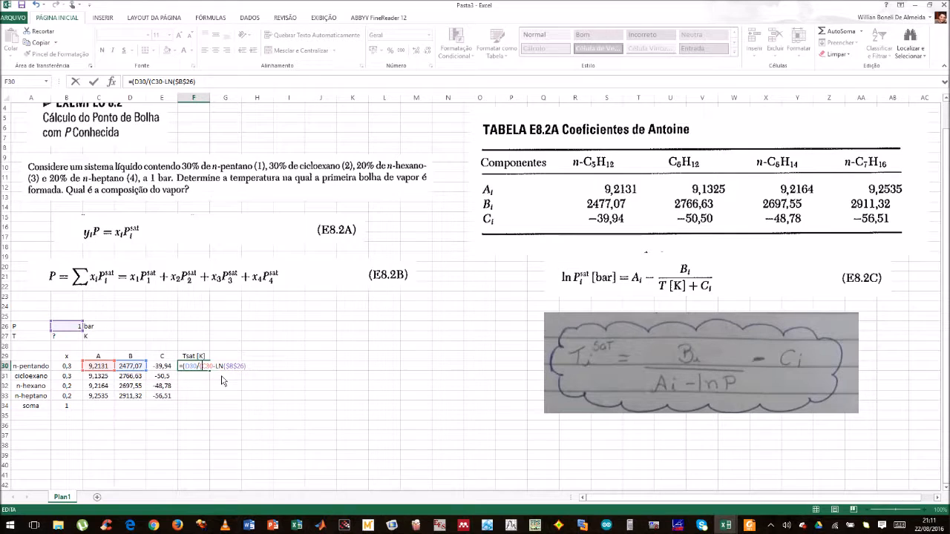
left_click(262, 366)
type("(")
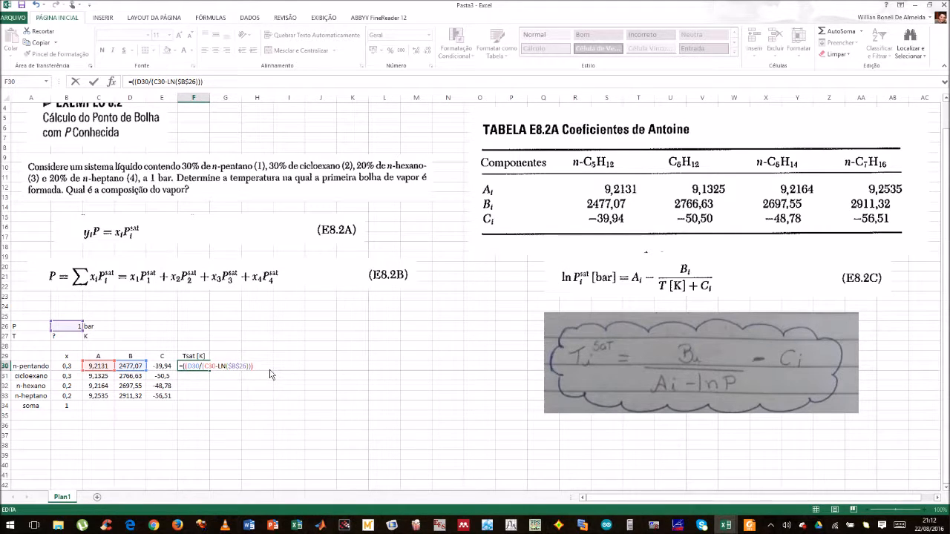
left_click(163, 366)
key("Return")
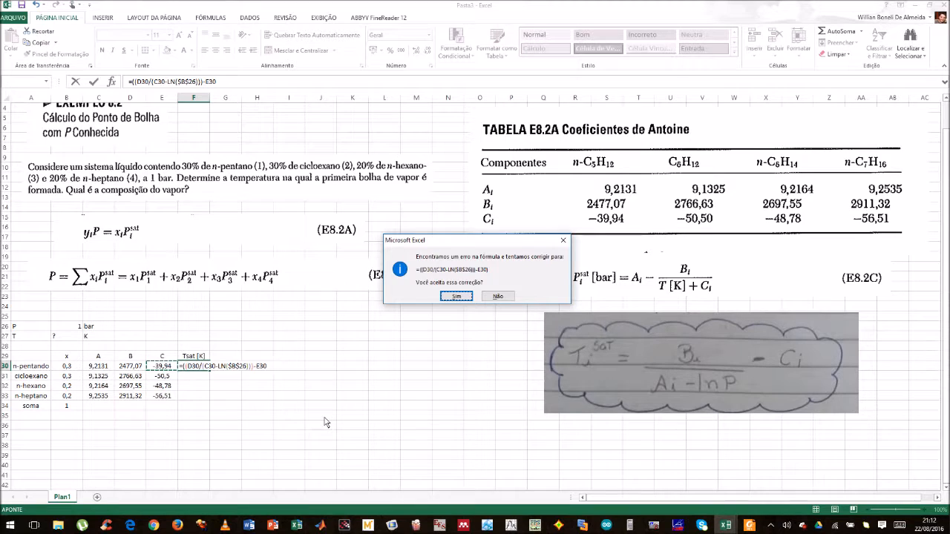
key("Return")
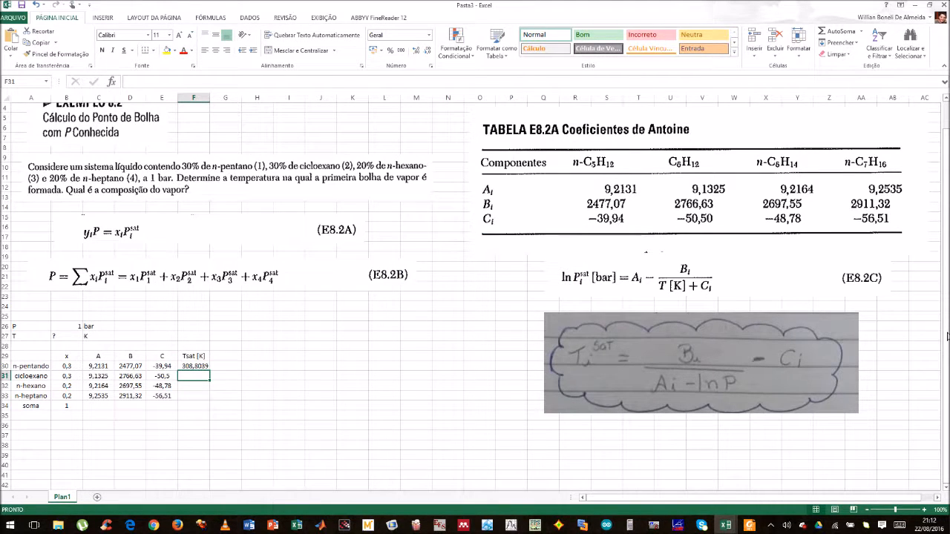
Step: Fill the Tsat formula from F30 down to F33 and check the cell references in the copied formulas
left_click(190, 367)
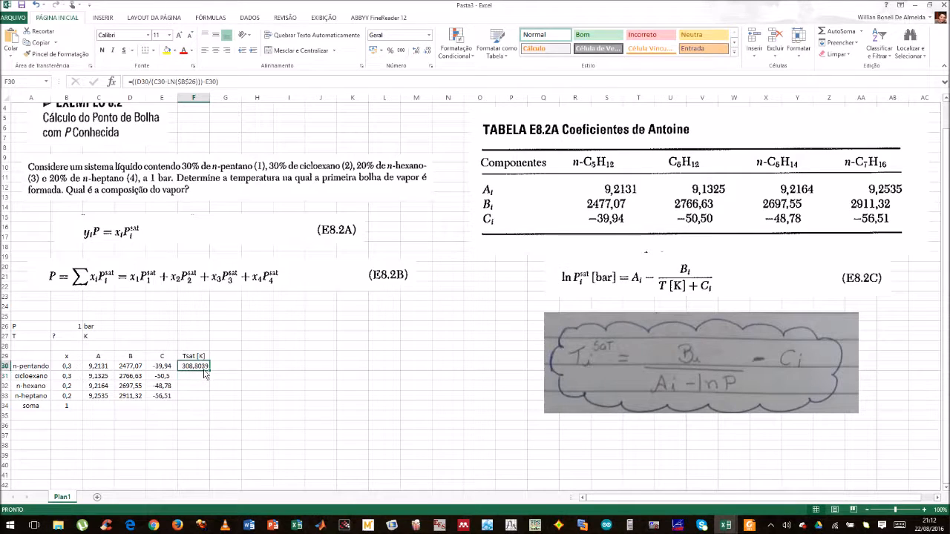
left_click_drag(210, 373, 211, 399)
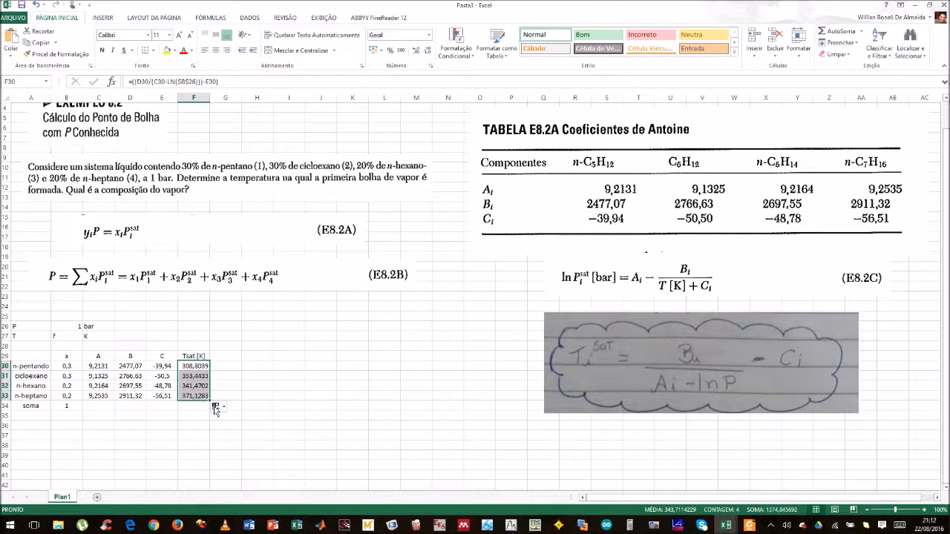
scroll(257, 376, "down", 1)
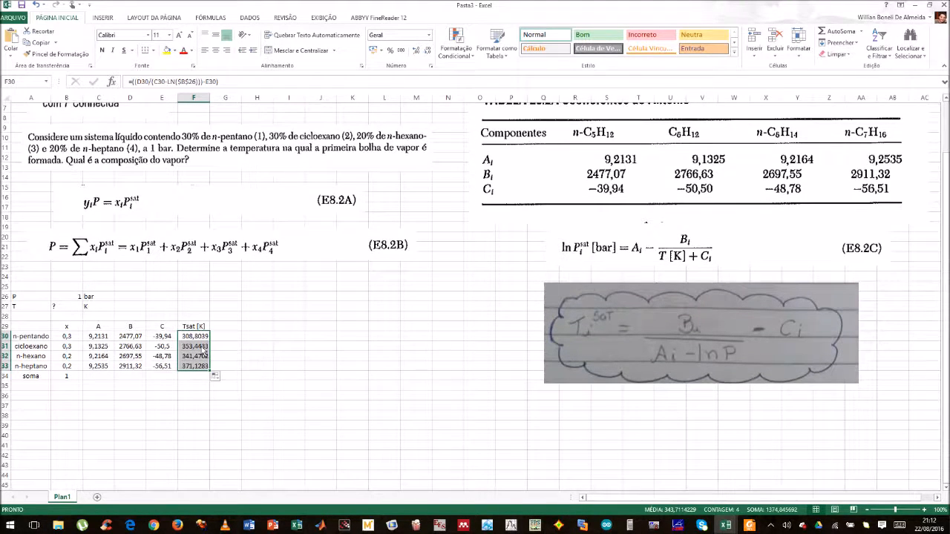
double_click(202, 347)
key("Return")
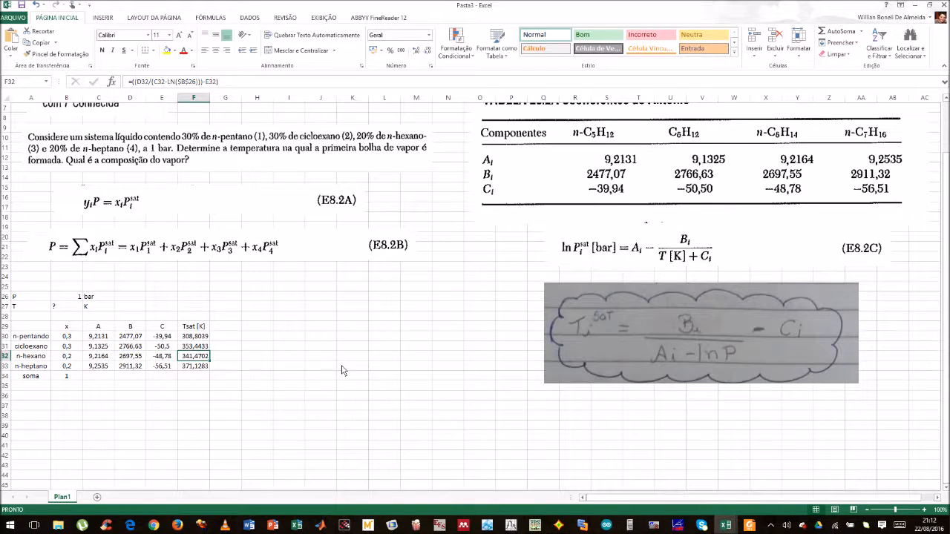
double_click(202, 361)
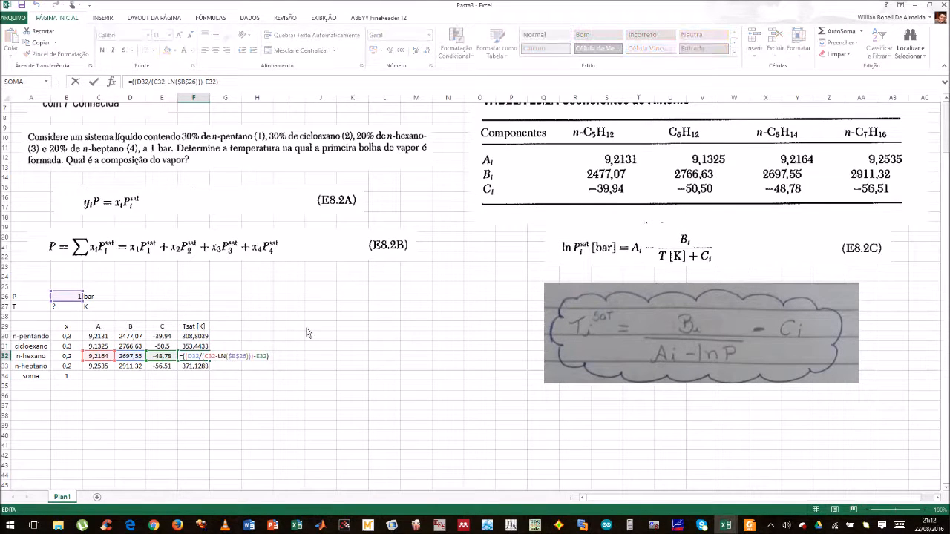
key("Return")
double_click(204, 367)
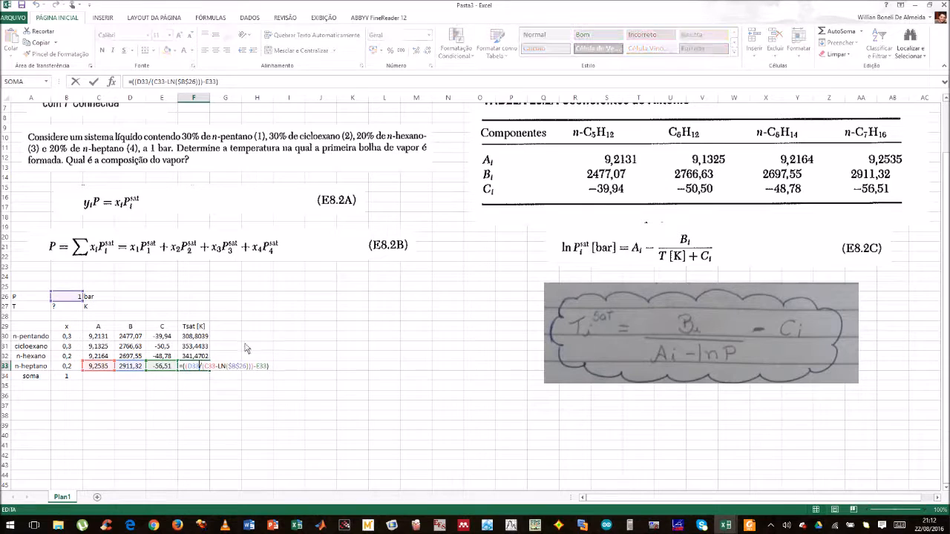
key("Return")
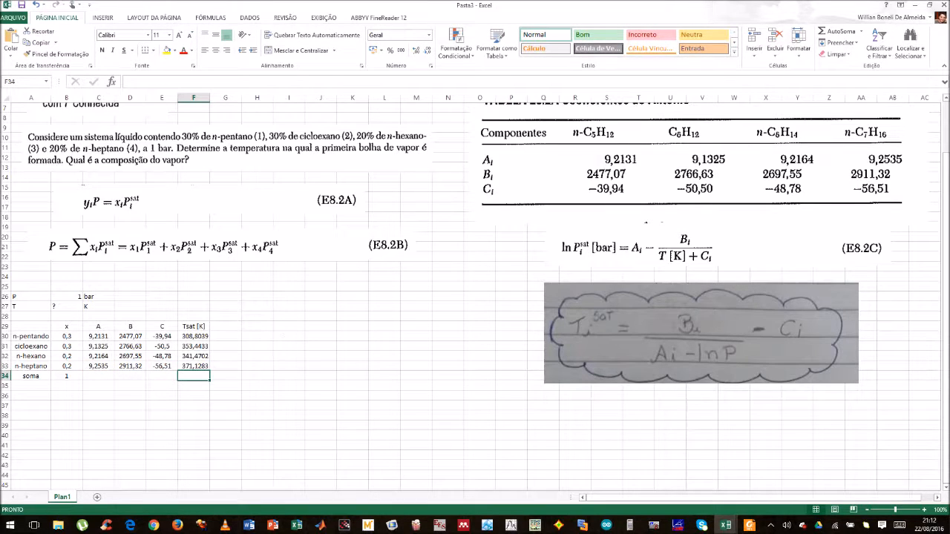
scroll(427, 359, "down", 2)
scroll(427, 360, "up", 1)
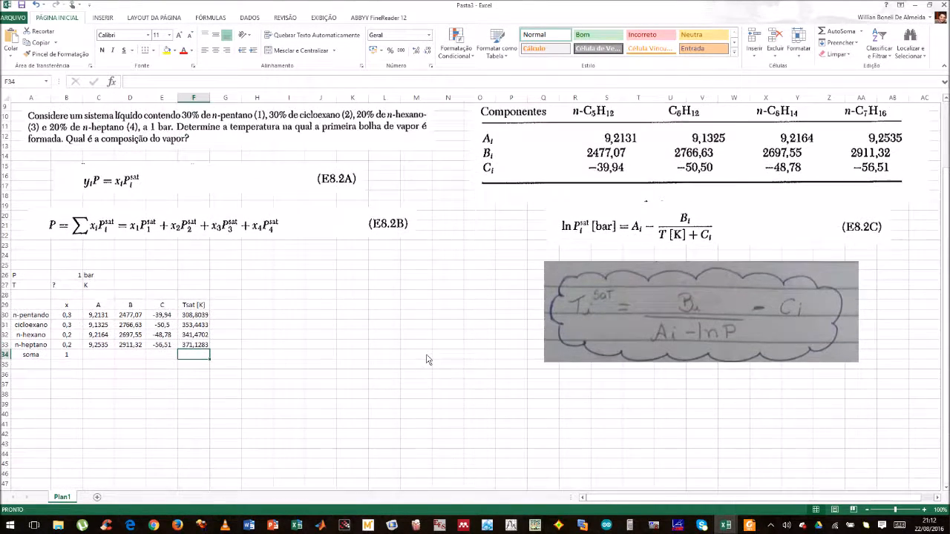
scroll(428, 360, "up", 2)
scroll(416, 334, "down", 1)
scroll(416, 338, "up", 1)
left_click(286, 377)
scroll(332, 360, "down", 1)
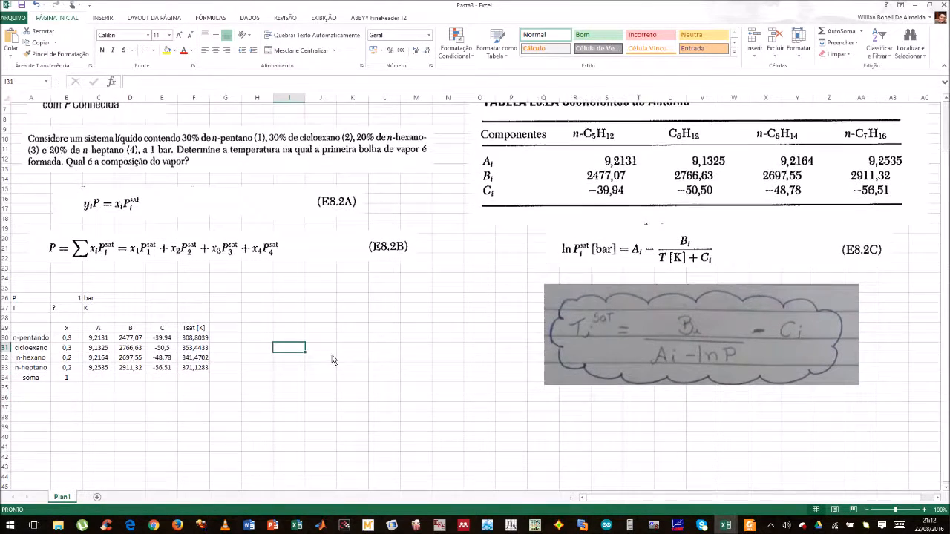
scroll(702, 334, "down", 1)
scroll(701, 334, "up", 2)
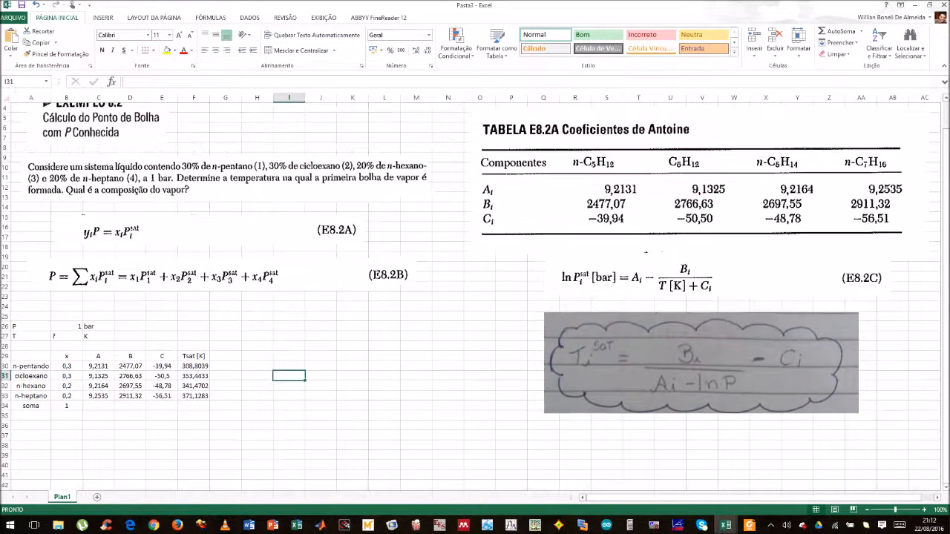
left_click(701, 360)
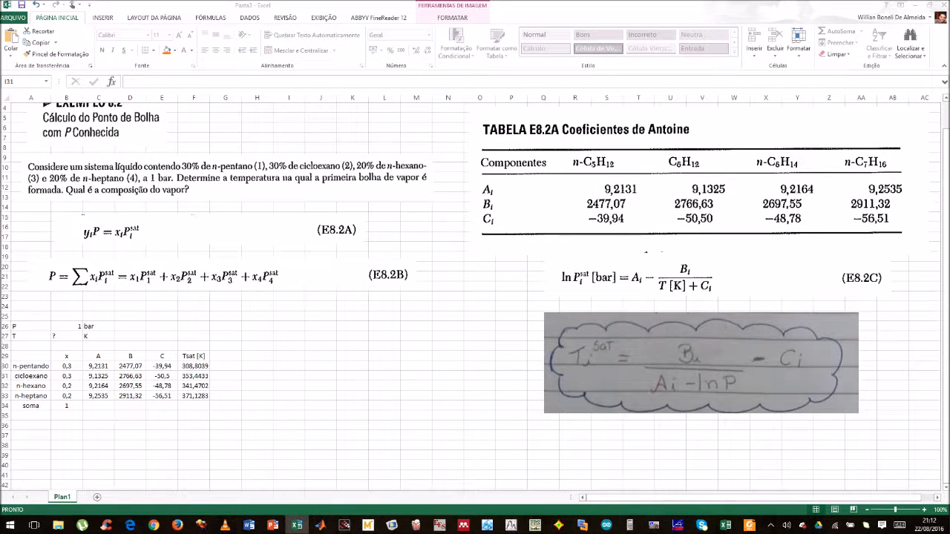
left_click(252, 449)
Step: Enter the label T_aproximado in A37, fit column A to its contents and enter the unit K in C37
scroll(271, 391, "down", 2)
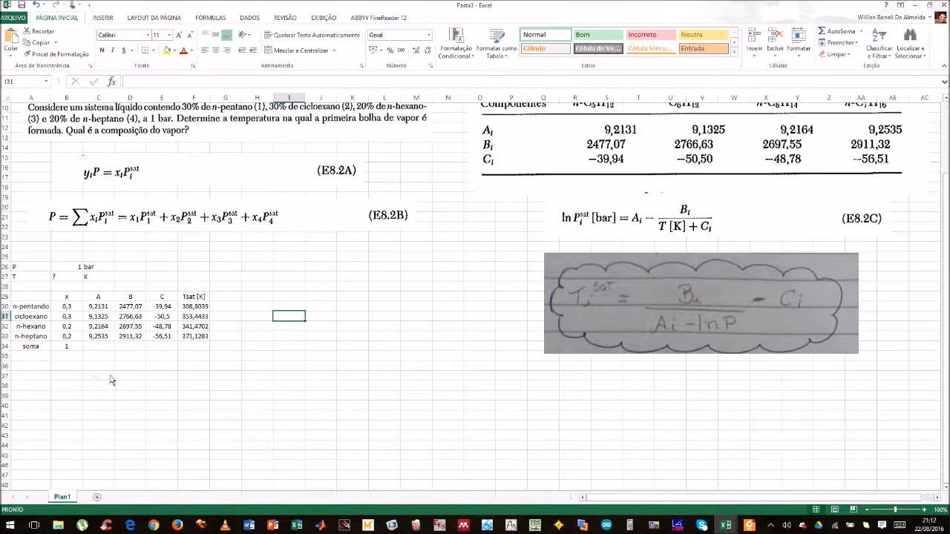
left_click(36, 379)
type("T")
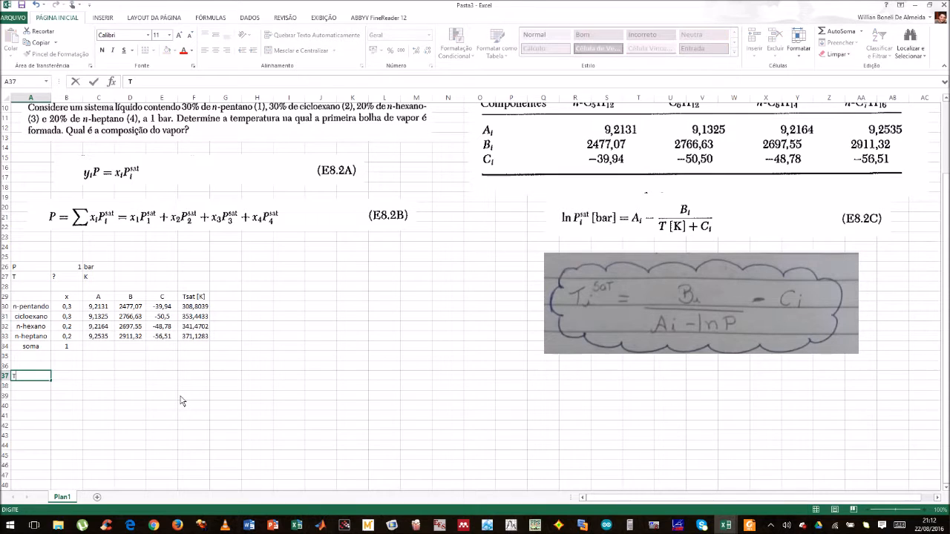
type("_aproximado")
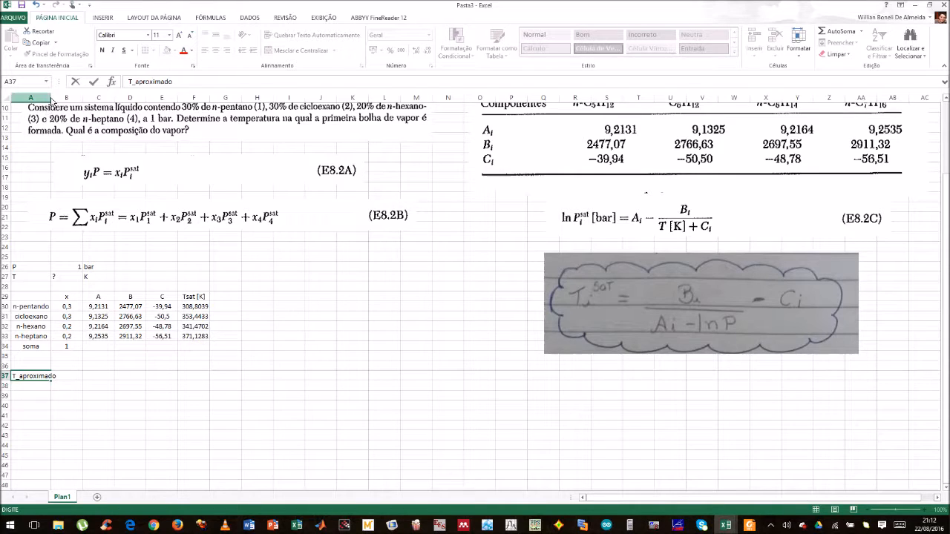
left_click(123, 375)
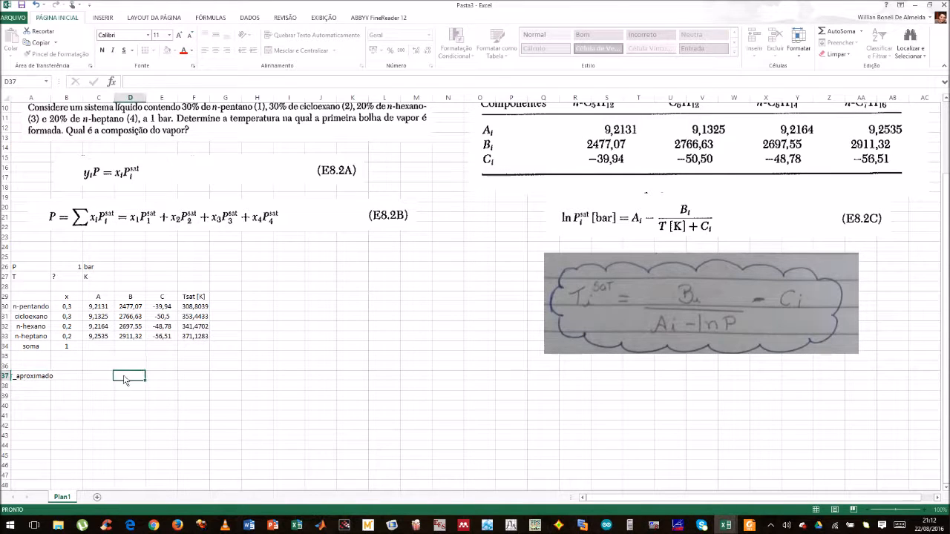
double_click(49, 98)
left_click(99, 377)
type("K")
Step: Begin the mole-fraction-weighted temperature formula in B37 with the first two components' terms, =B30*F30+B31*F31
key("Left")
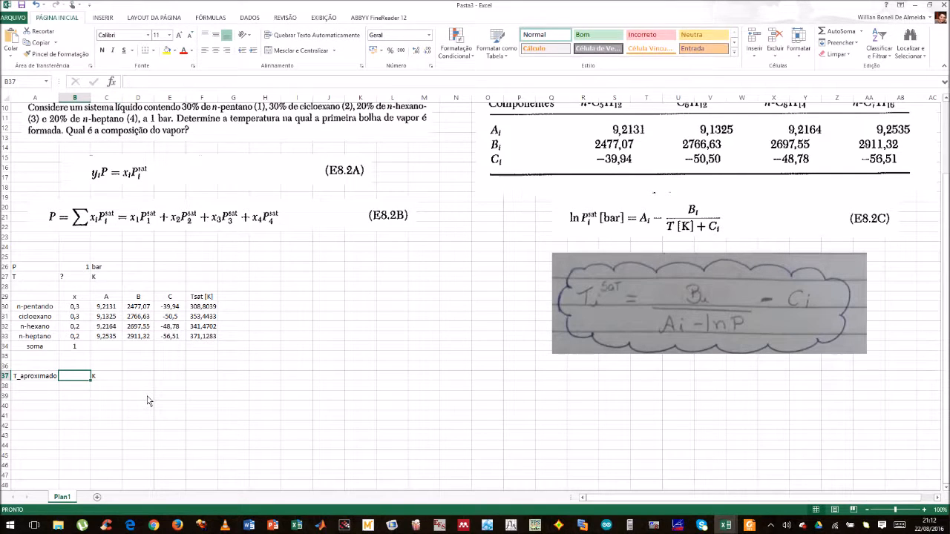
type("=")
left_click(74, 306)
type("*")
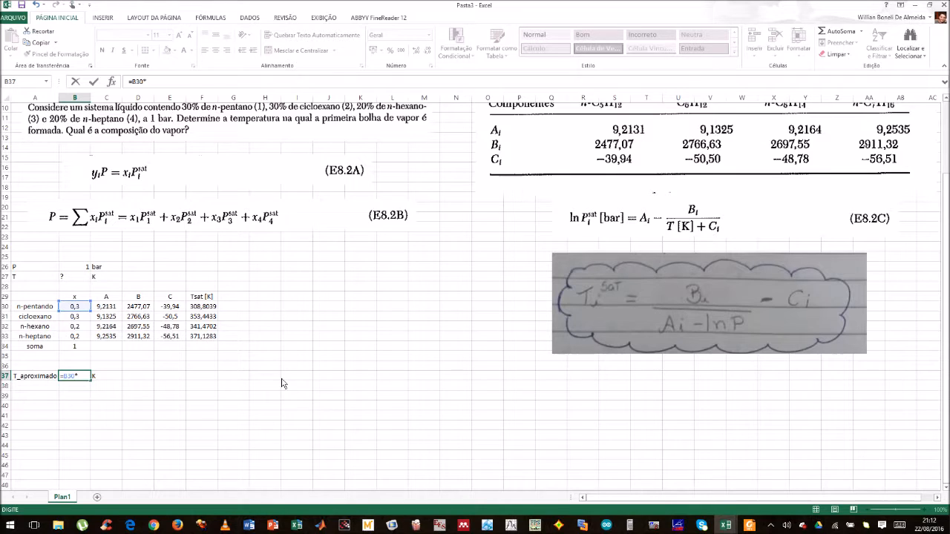
left_click(208, 308)
type("+")
left_click(80, 318)
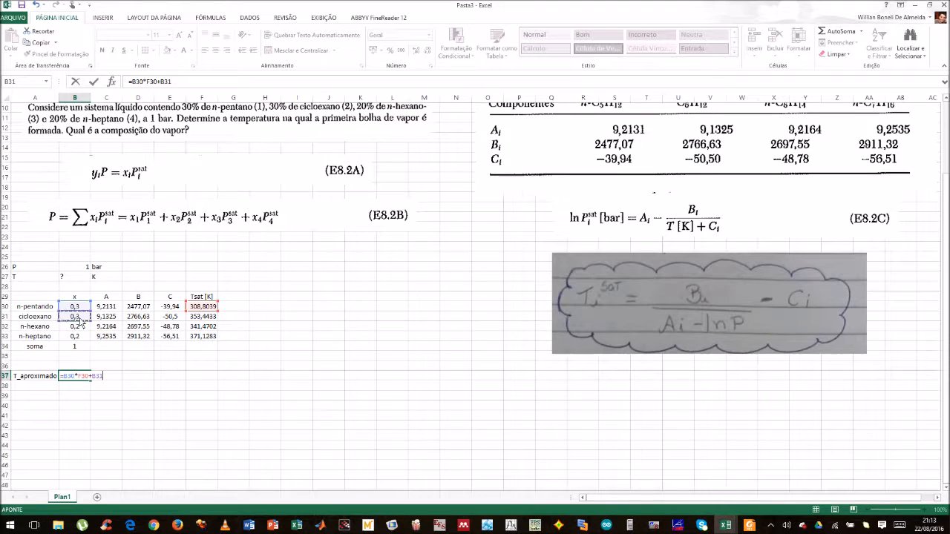
type("*")
left_click(200, 317)
Step: Complete the B37 formula by adding the n-hexane and n-heptane terms, +B32*F32+B33*F33
type("+")
left_click(82, 328)
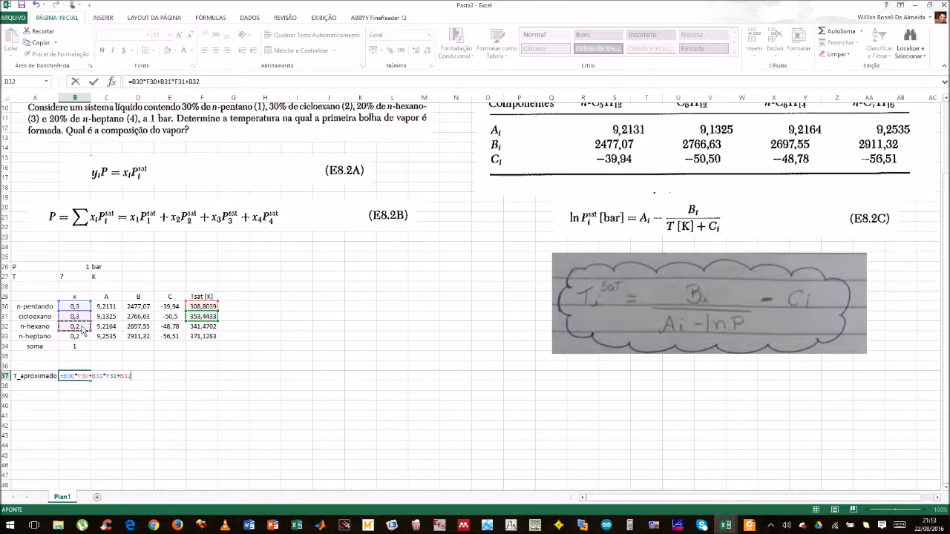
type("*")
left_click(203, 328)
type("+")
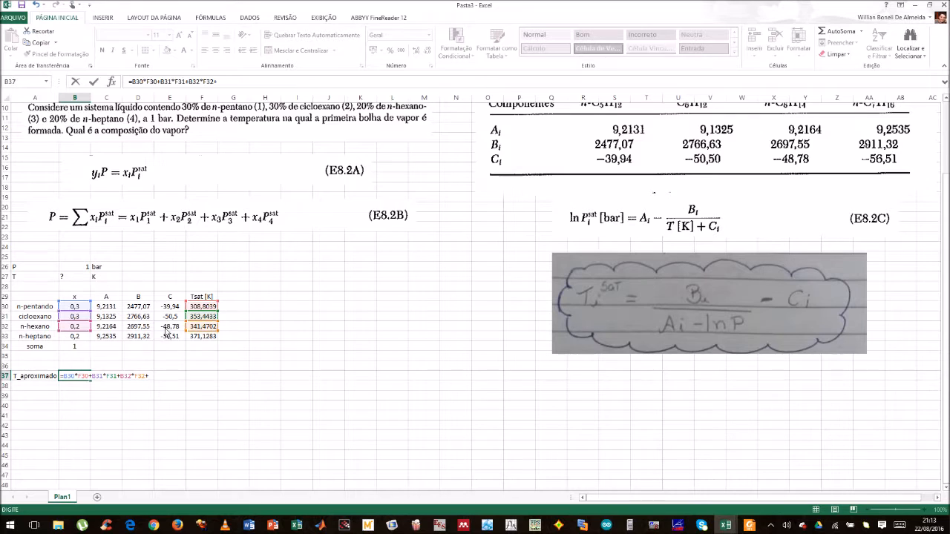
left_click(82, 338)
type("*")
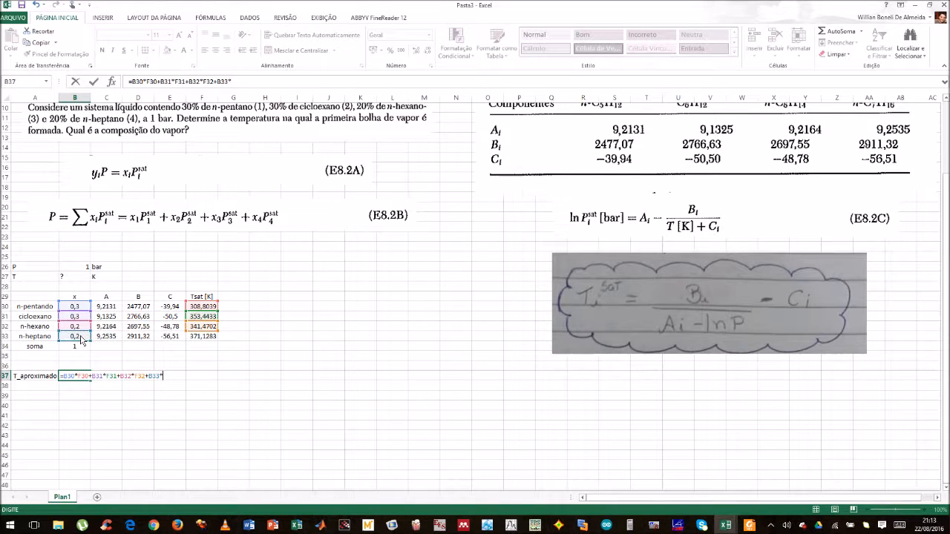
left_click(204, 338)
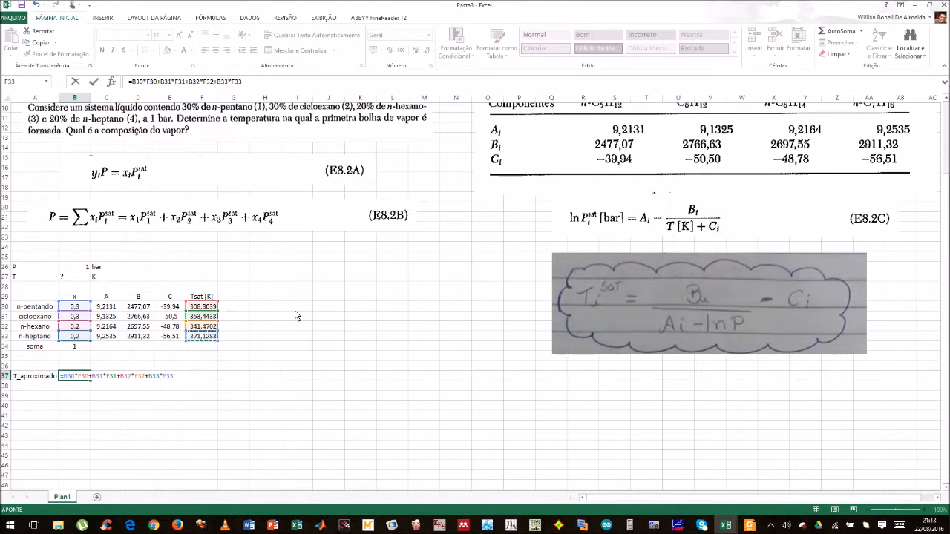
key("Return")
left_click(77, 380)
left_click_drag(46, 380, 99, 378)
left_click(77, 395)
left_click(81, 394)
left_click(77, 376)
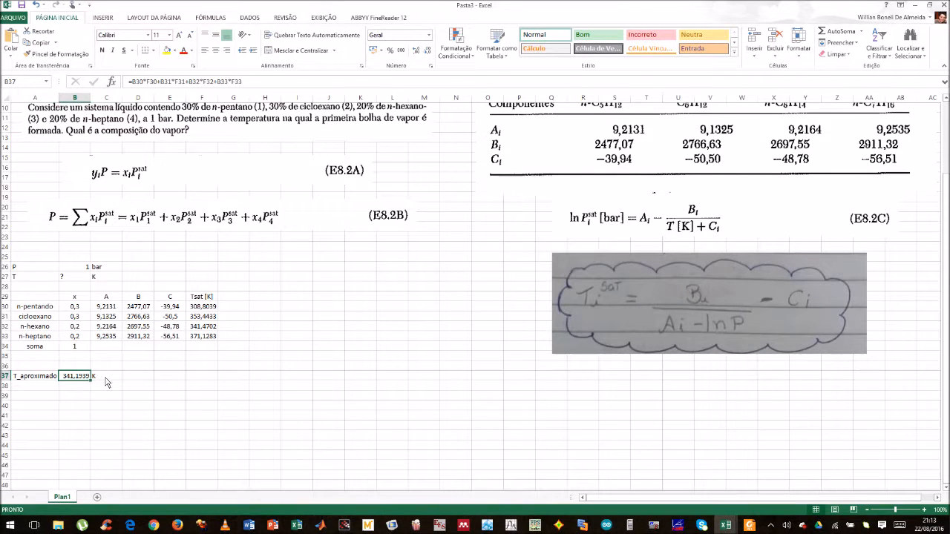
left_click(242, 299)
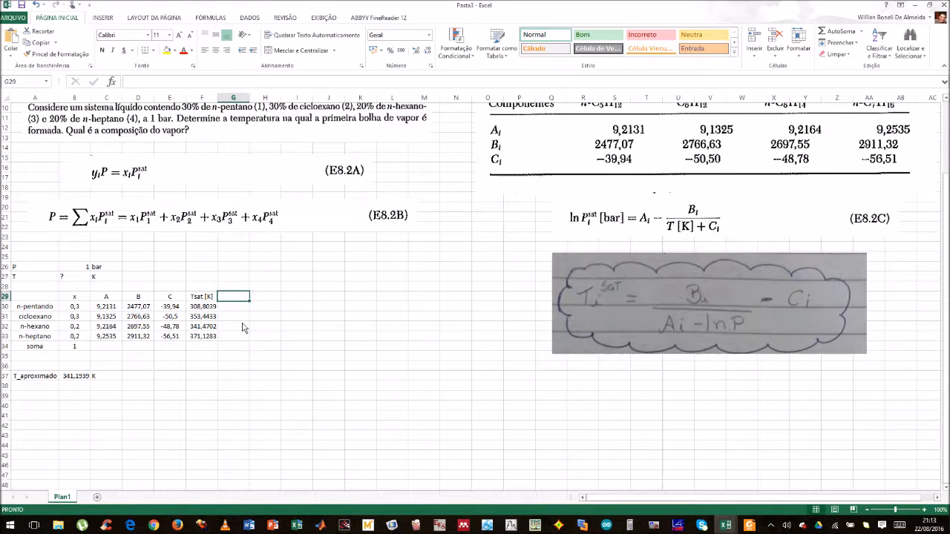
Step: Replace the question mark for T in B27 with the approximate temperature 341,1939
left_click(77, 376)
left_click(75, 279)
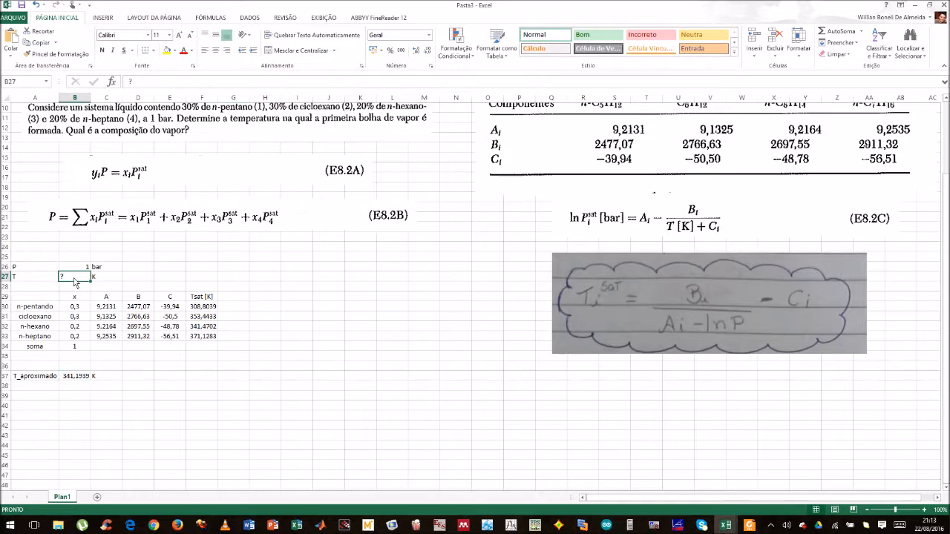
type("341,1939")
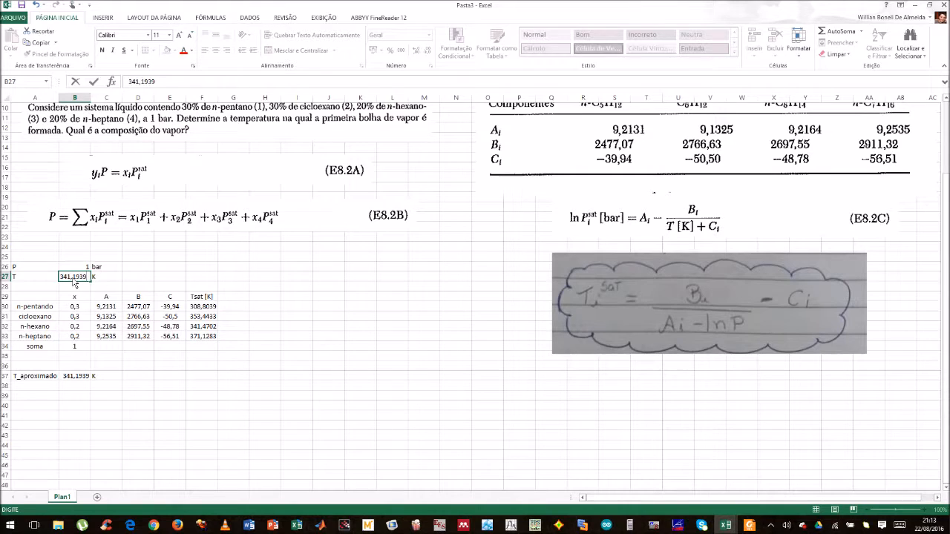
Step: Confirm the temperature in B27 and centre the pressure and temperature cells A26:C27
key("Return")
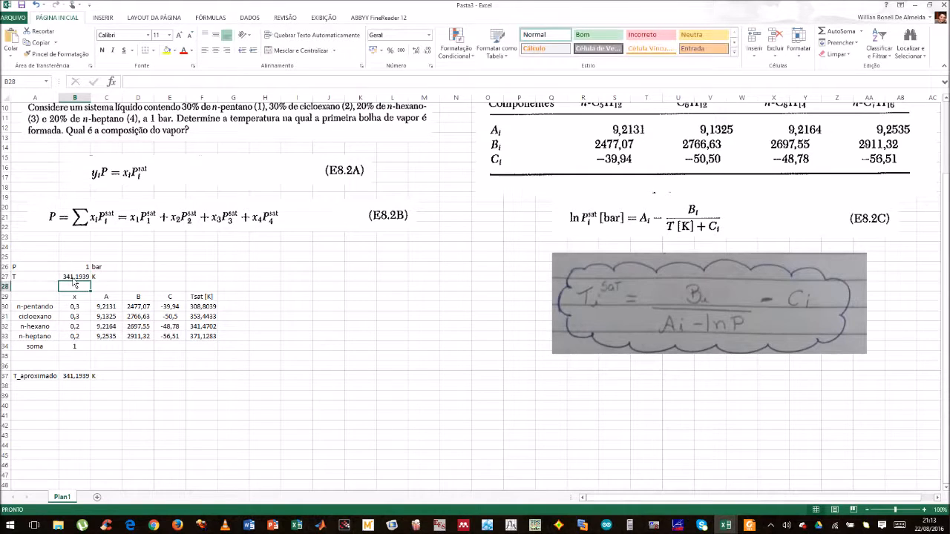
left_click_drag(21, 267, 115, 276)
left_click(215, 50)
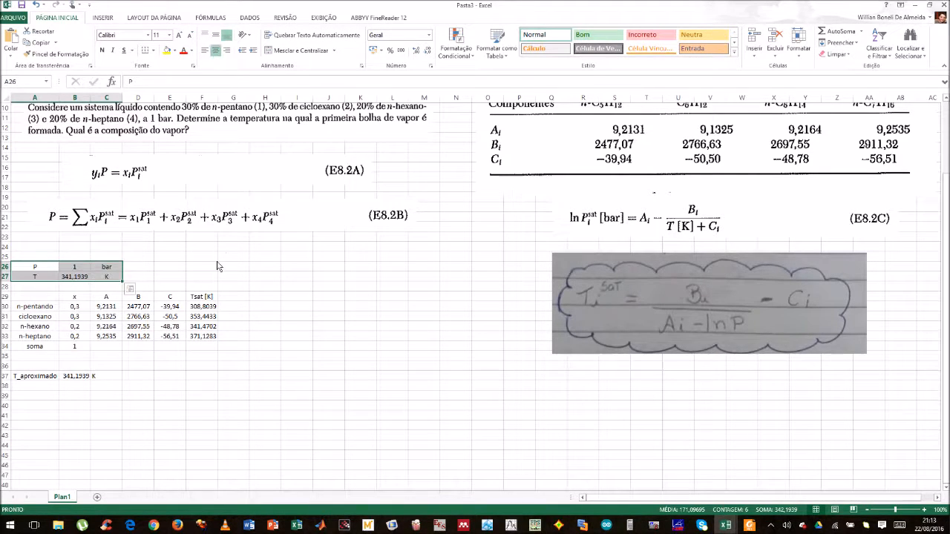
left_click(331, 379)
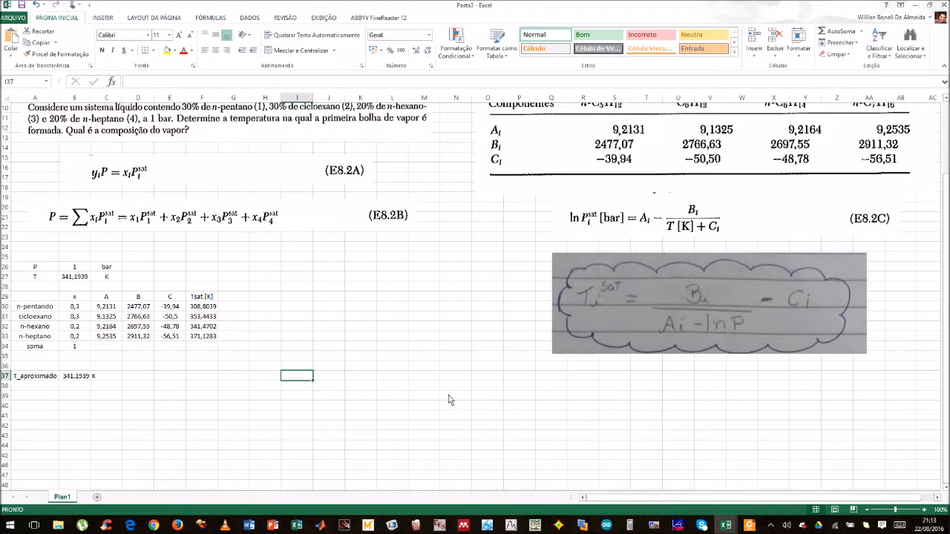
left_click(770, 526)
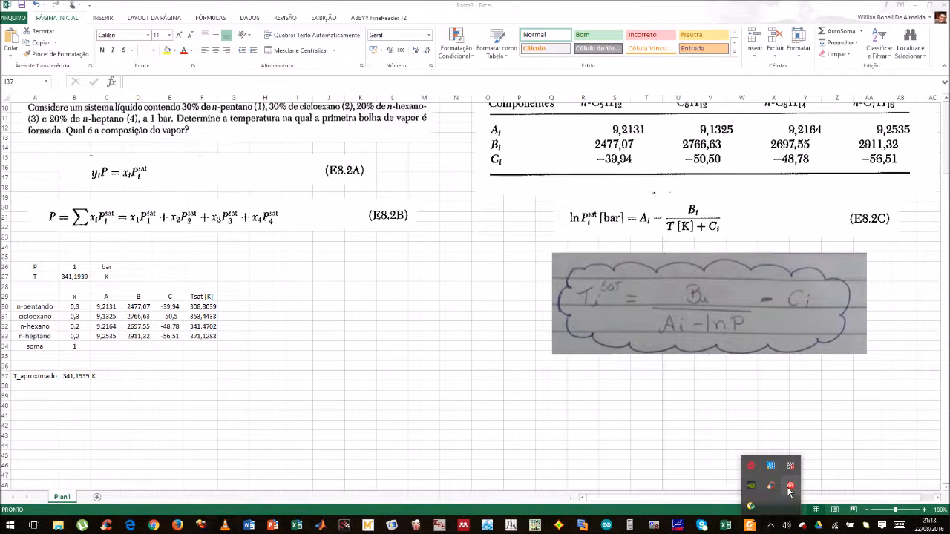
left_click(790, 486)
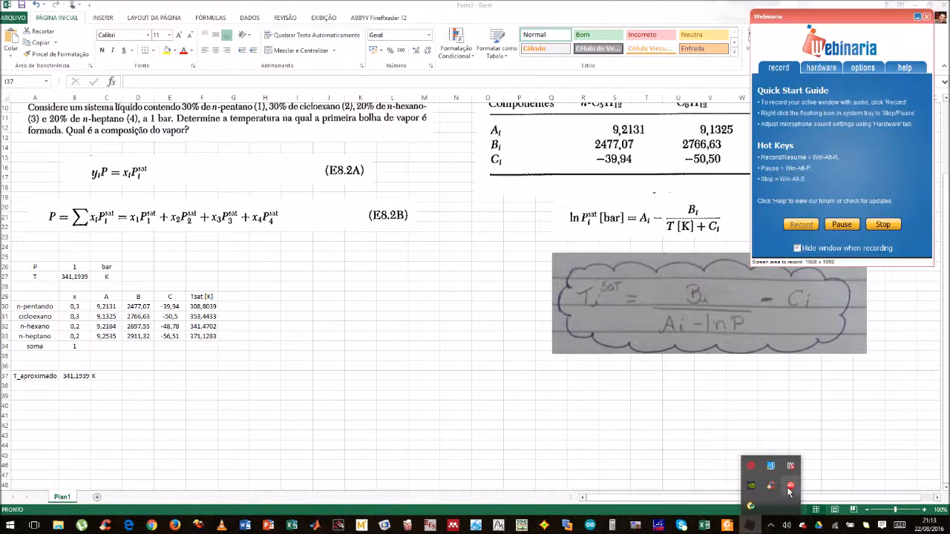
left_click(917, 17)
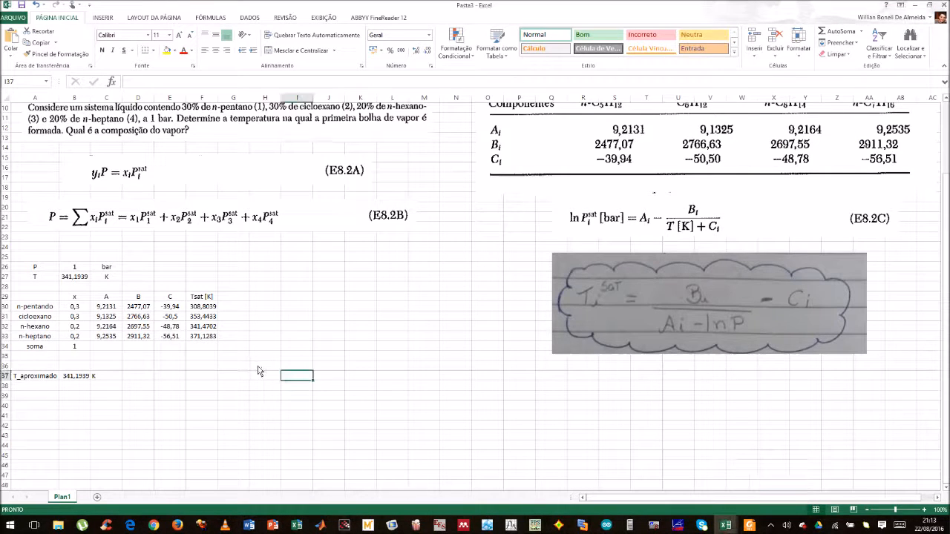
Step: Move the picture of equation E8.2C leftward, closer to equation E8.2B and above the handwritten Tsat formula
left_click(220, 372)
left_click(239, 299)
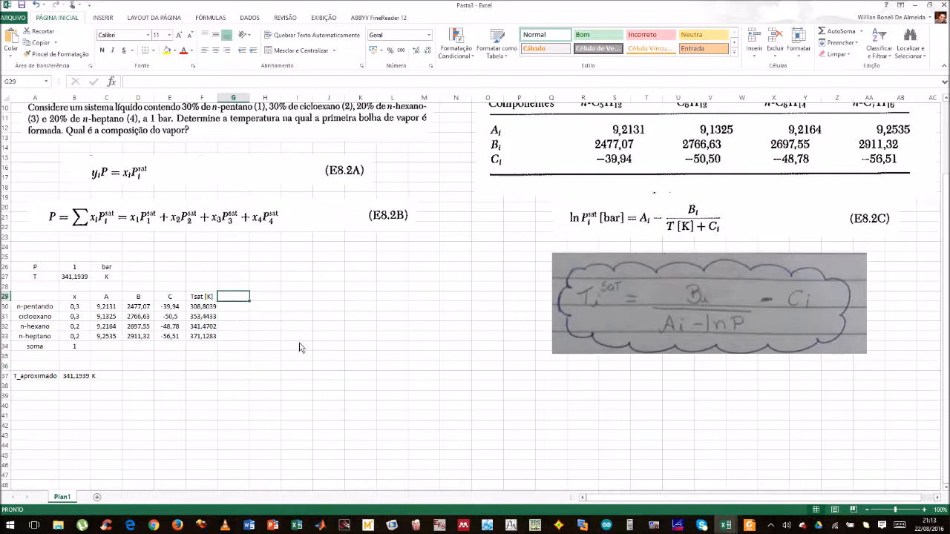
left_click(646, 278)
scroll(644, 267, "up", 1)
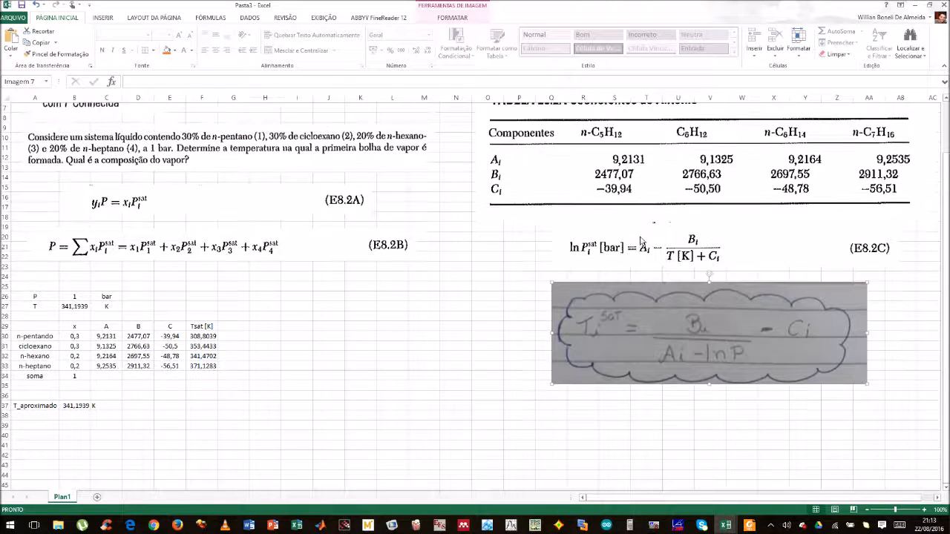
left_click_drag(643, 256, 544, 259)
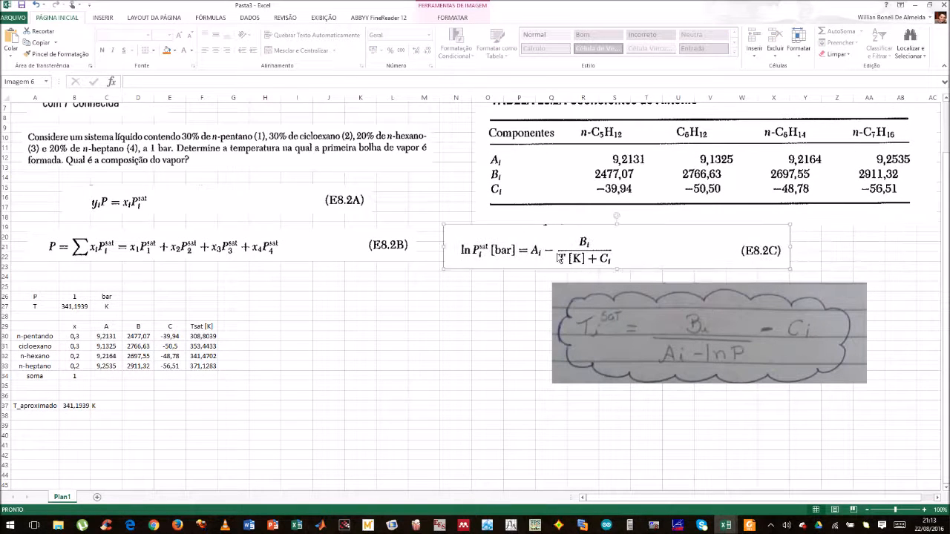
Step: Enter the column header Psat[bar] in G29, beside the Tsat [K] header
left_click(237, 326)
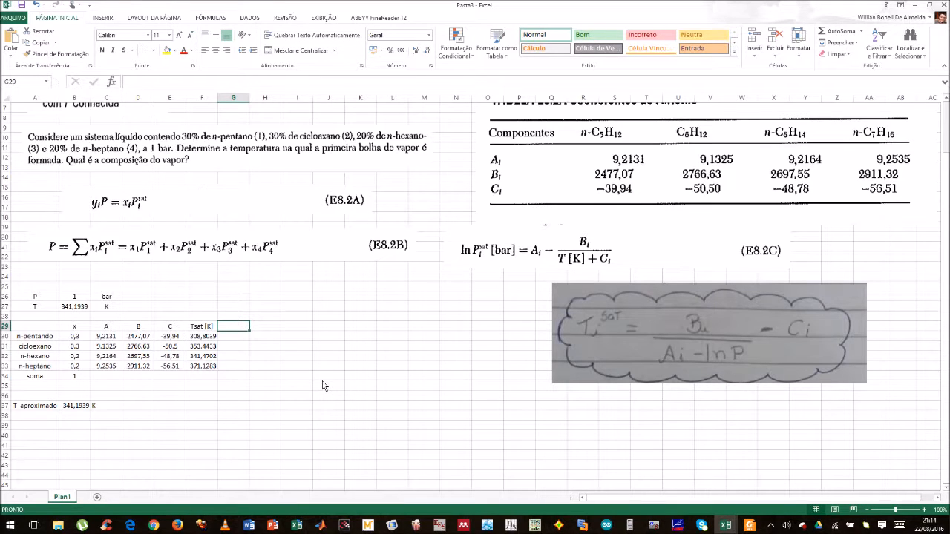
type("P")
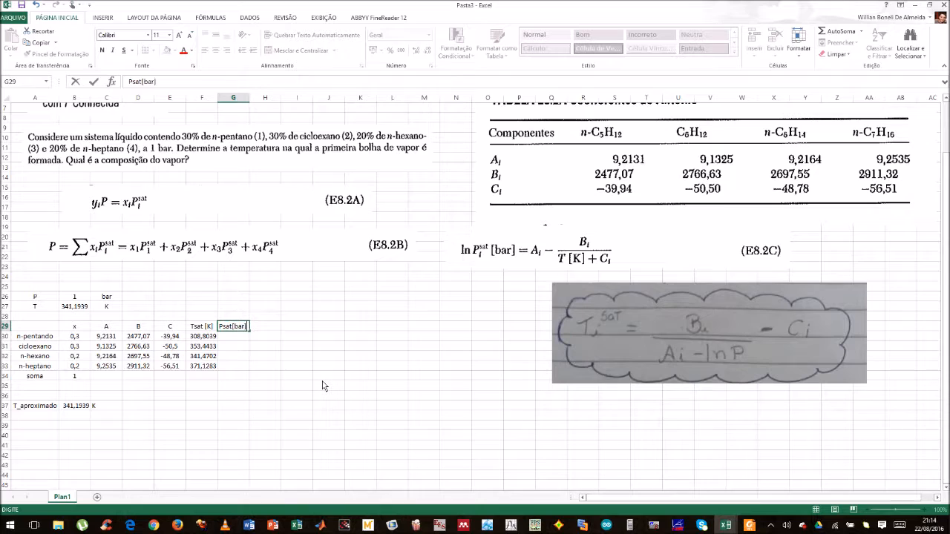
type("sat[bar]")
key("Return")
Step: Begin the n-pentane saturation-pressure formula in G30 as =C30-(D30/($B$27-E30)), with an absolute reference to the temperature
type("=")
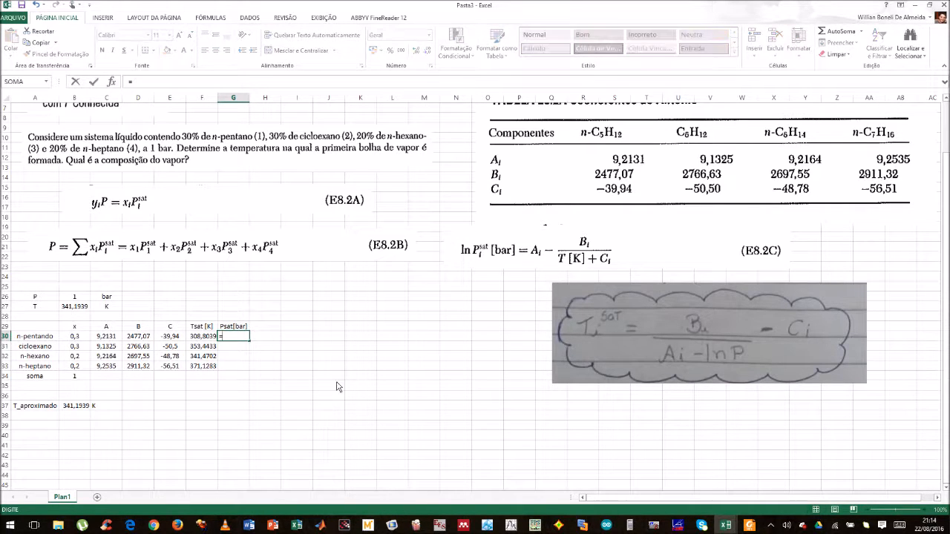
left_click(113, 338)
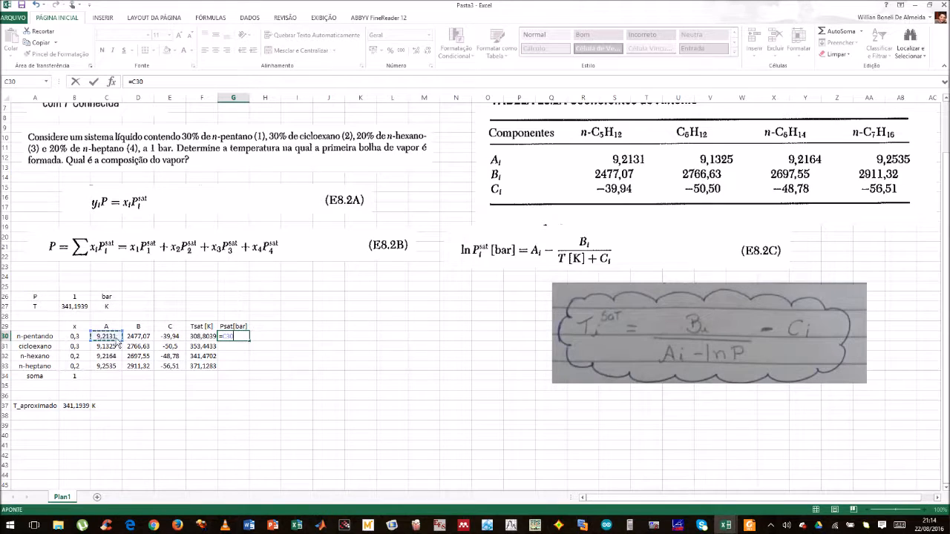
type("-(")
left_click(145, 338)
type("/(")
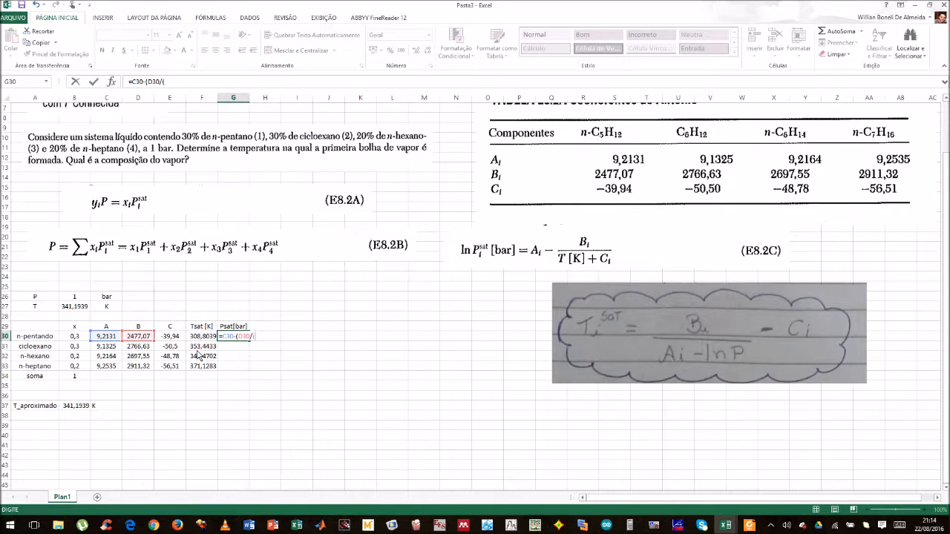
left_click(80, 309)
key("F4")
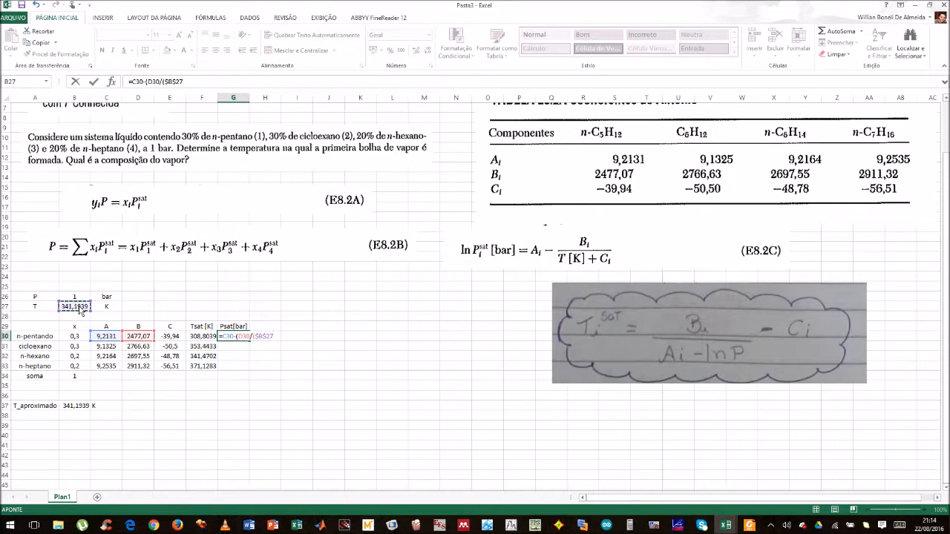
type("-")
left_click(165, 339)
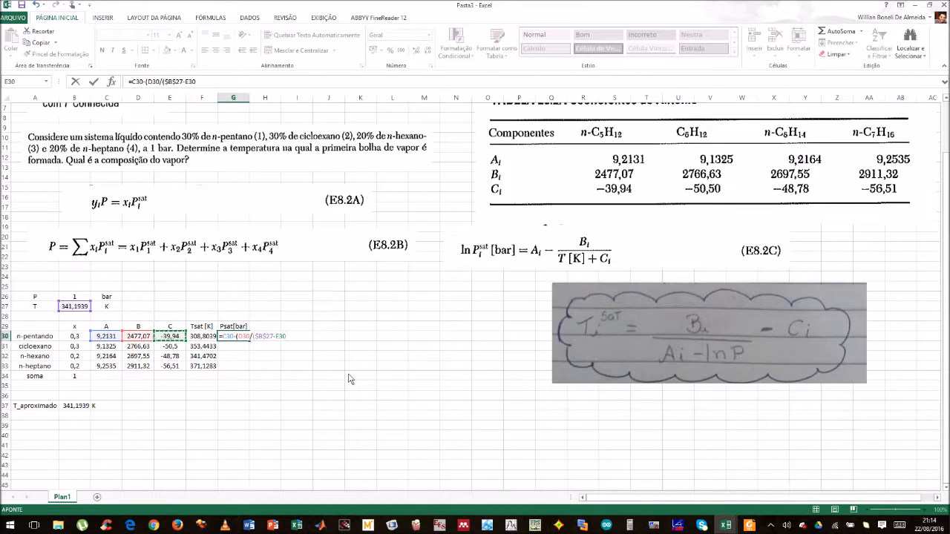
type(")")
Step: Wrap the G30 expression in the exponential function and enter it as =EXP(C30-(D30/($B$27-E30)))
left_click(222, 337)
type("(")
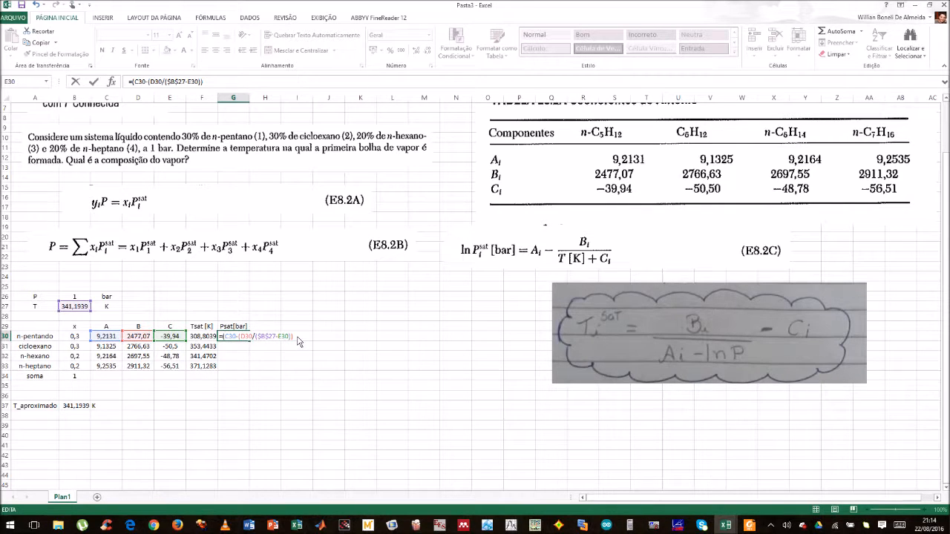
left_click(297, 340)
type(")")
left_click(222, 336)
type("exp")
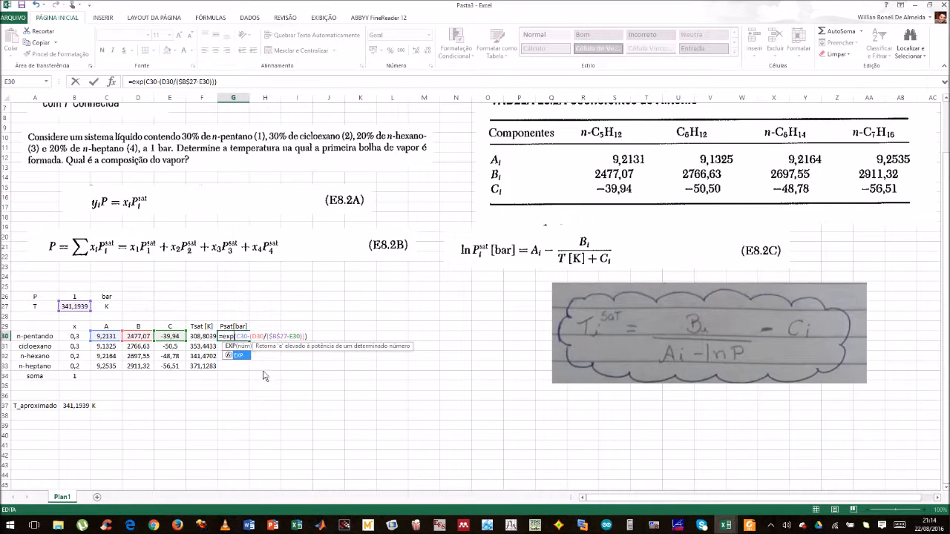
left_click(230, 346)
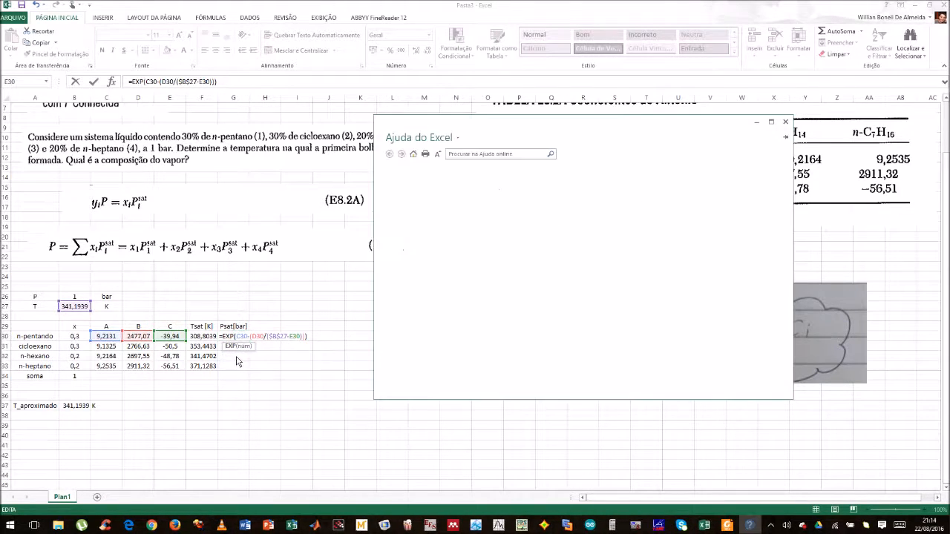
left_click(785, 121)
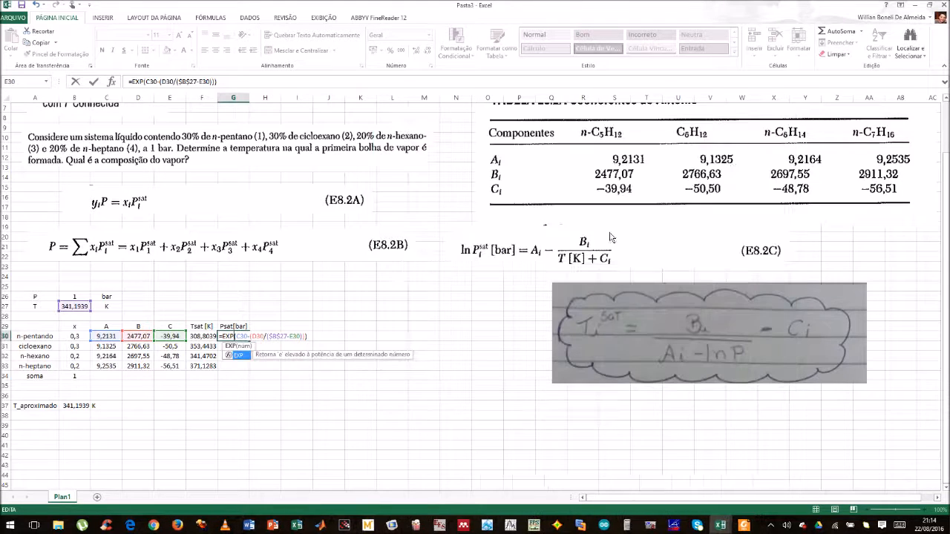
key("Return")
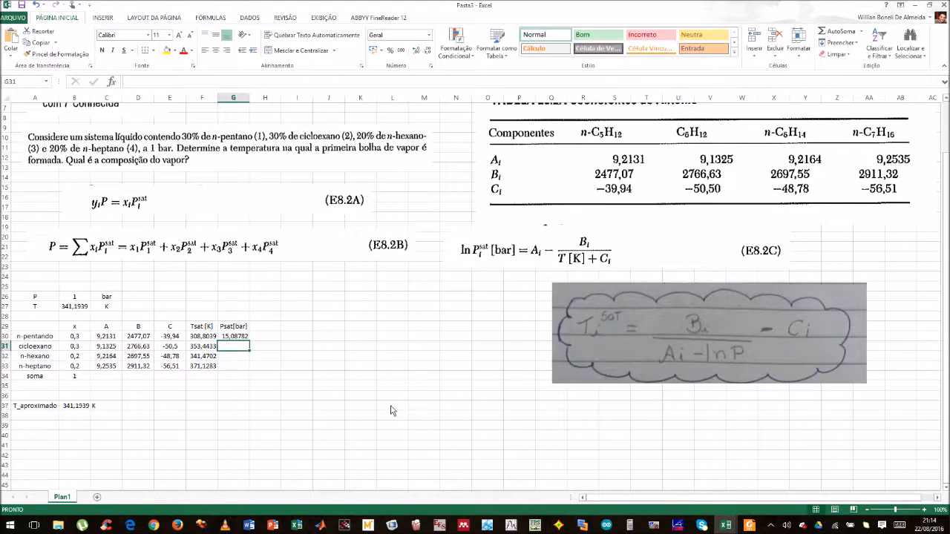
Step: Try an extra pair of parentheses in G30, making the formula =EXP(C30-((D30/($B$27-E30))))
scroll(345, 431, "down", 1)
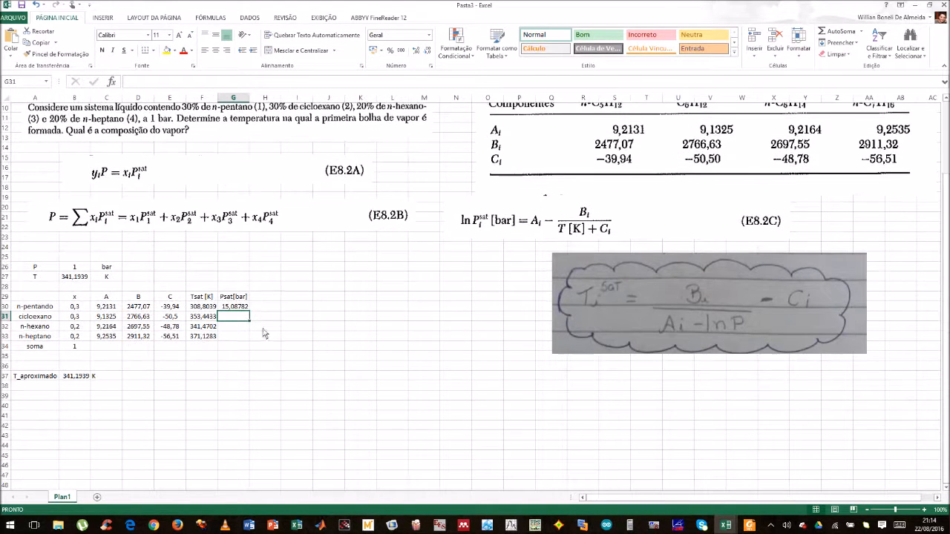
left_click(241, 310)
double_click(241, 310)
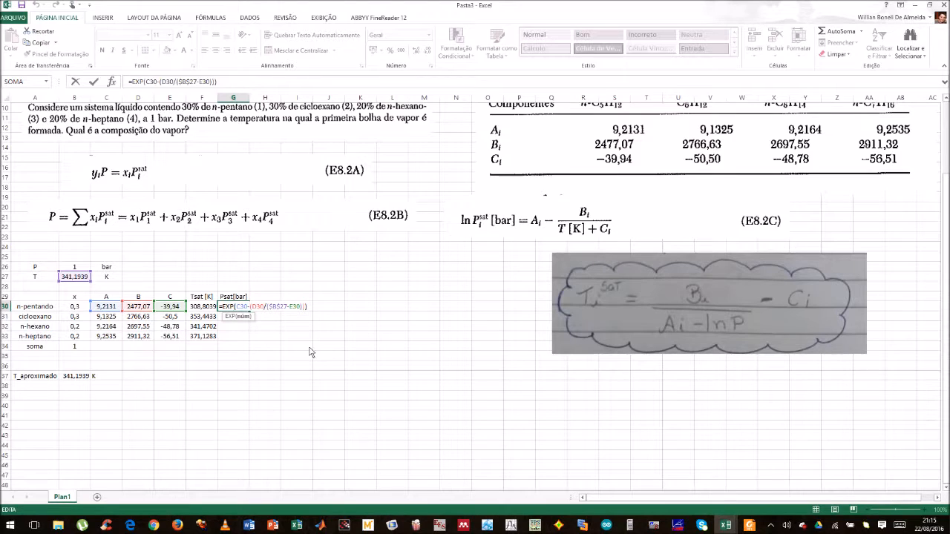
type("(")
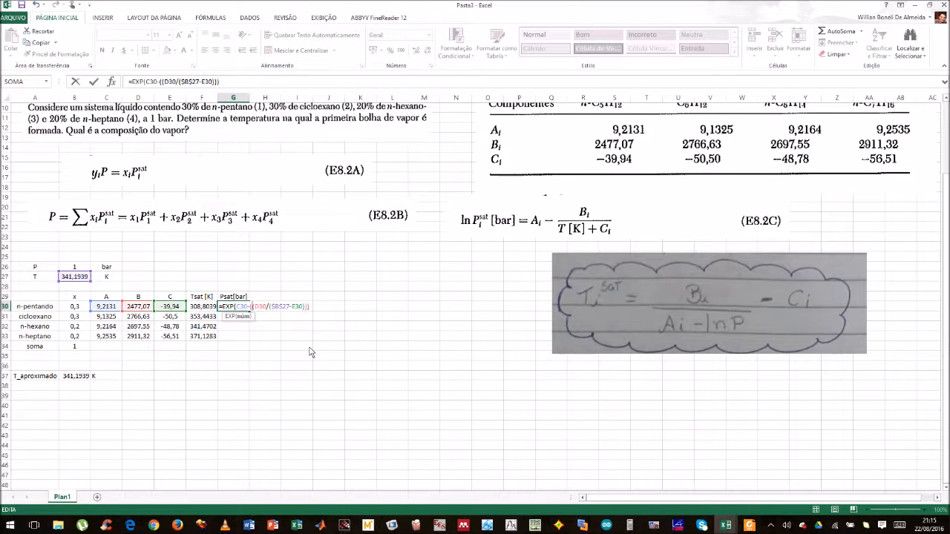
key("Return")
key("Return")
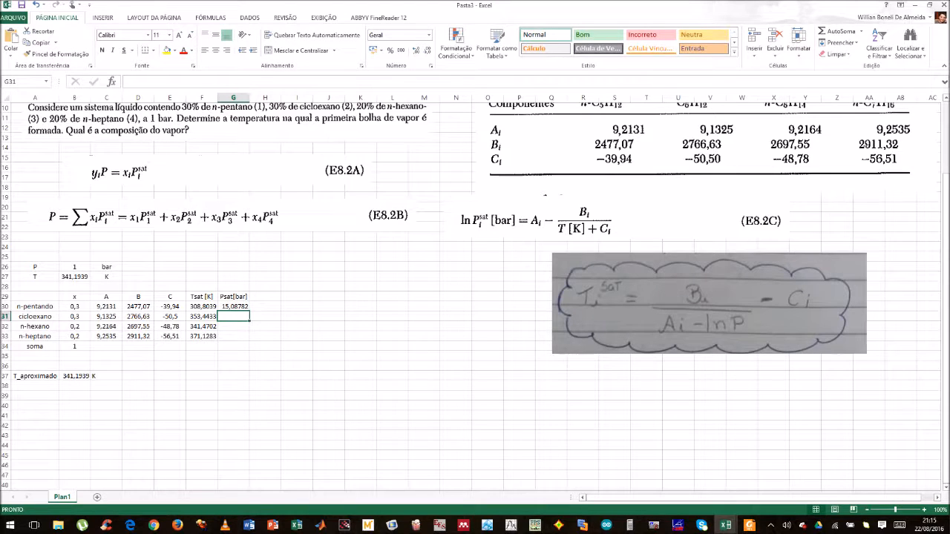
Step: Delete the whole argument of the exponential in the G30 formula, keeping =EXP for rewriting
double_click(241, 309)
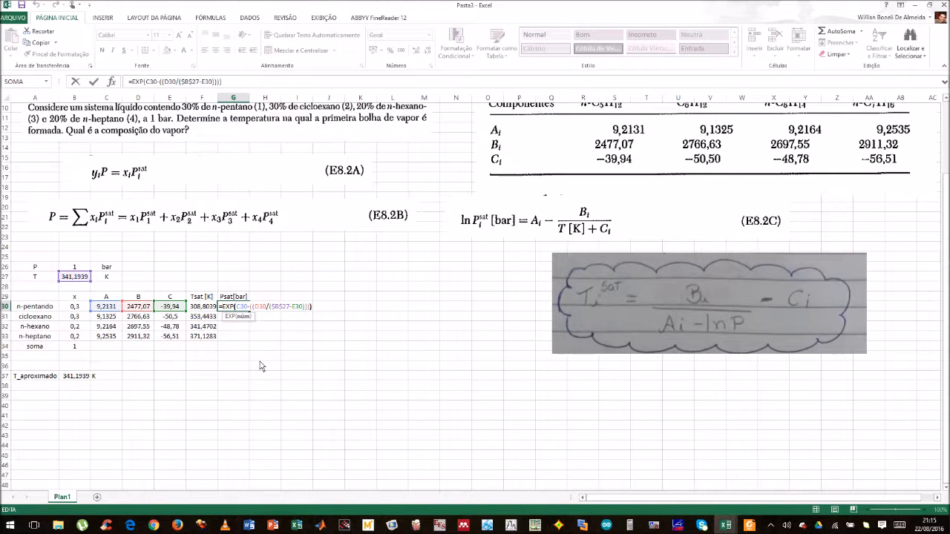
key("BackSpace")
key("Delete")
key("Delete")
key("Delete")
key("Delete")
key("Delete")
key("Delete")
key("Delete")
key("Delete")
key("Delete")
key("Delete")
key("Delete")
key("Delete")
key("Delete")
key("Delete")
key("Delete")
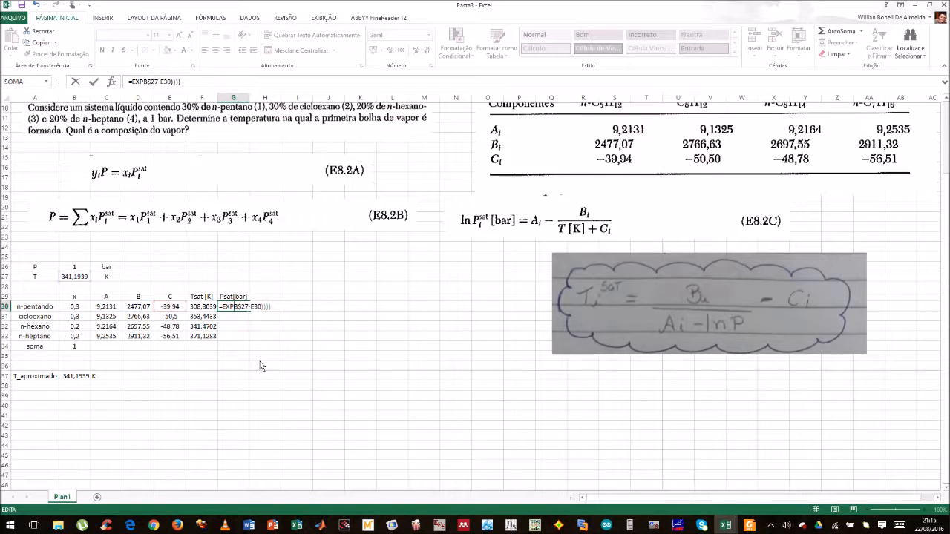
key("Delete")
key("Delete")
key("Delete")
key("Delete")
key("Delete")
key("Delete")
key("Delete")
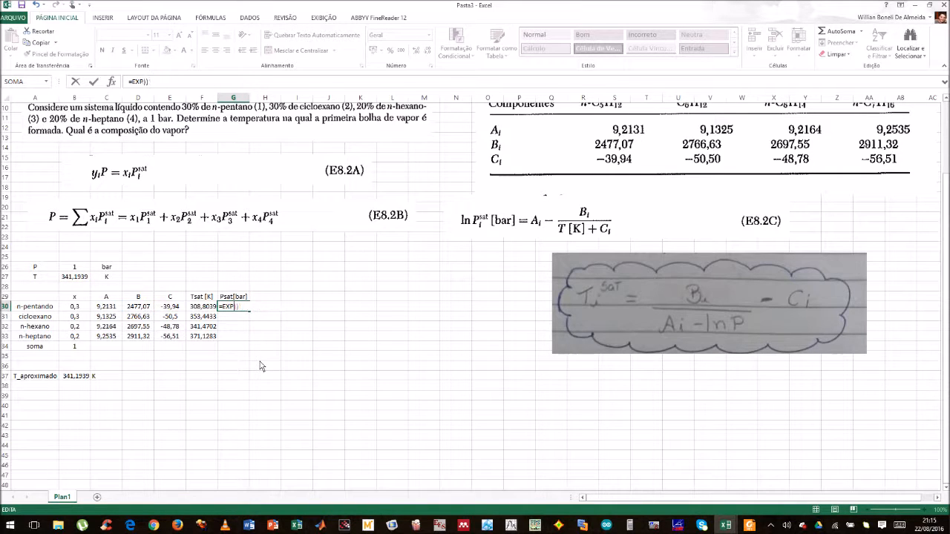
Step: Rewrite the n-pentane saturation-pressure formula in G30 as =EXP(C30-(D30/(B27+E30))), adding the C coefficient to the temperature
type("()")
key("Left")
left_click(110, 310)
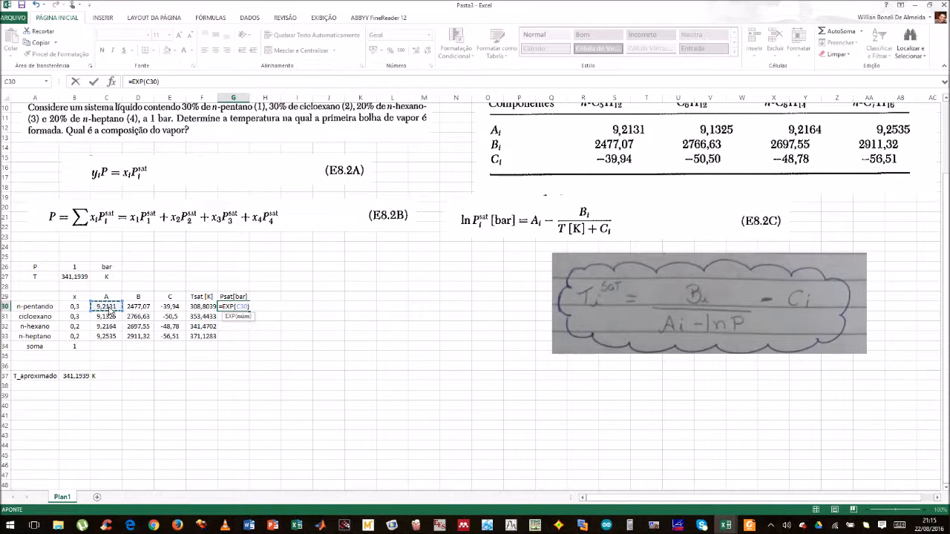
type("-(D30")
type("/()")
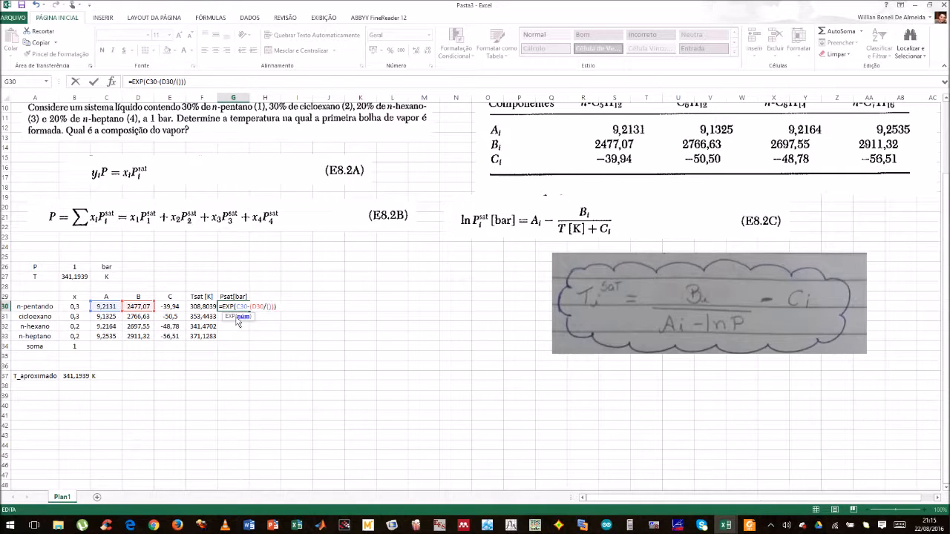
left_click(74, 277)
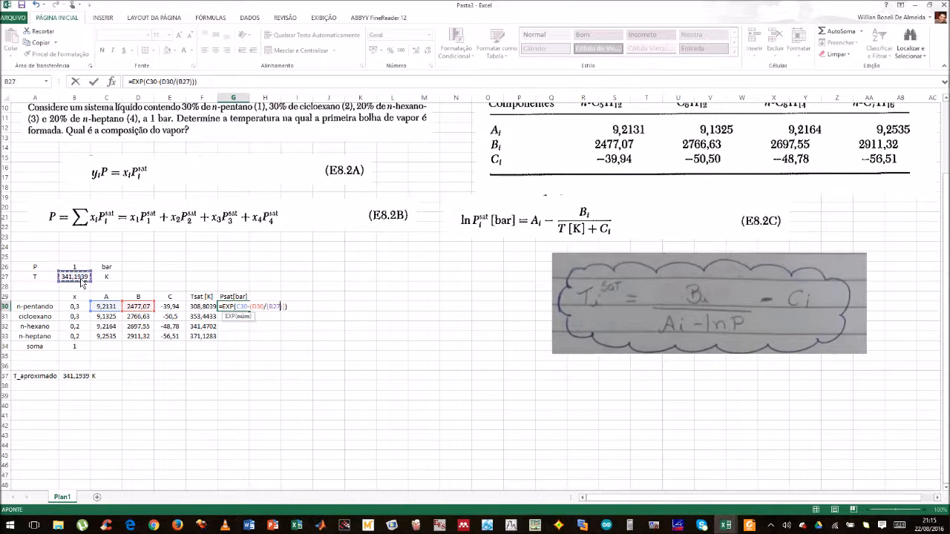
type("+")
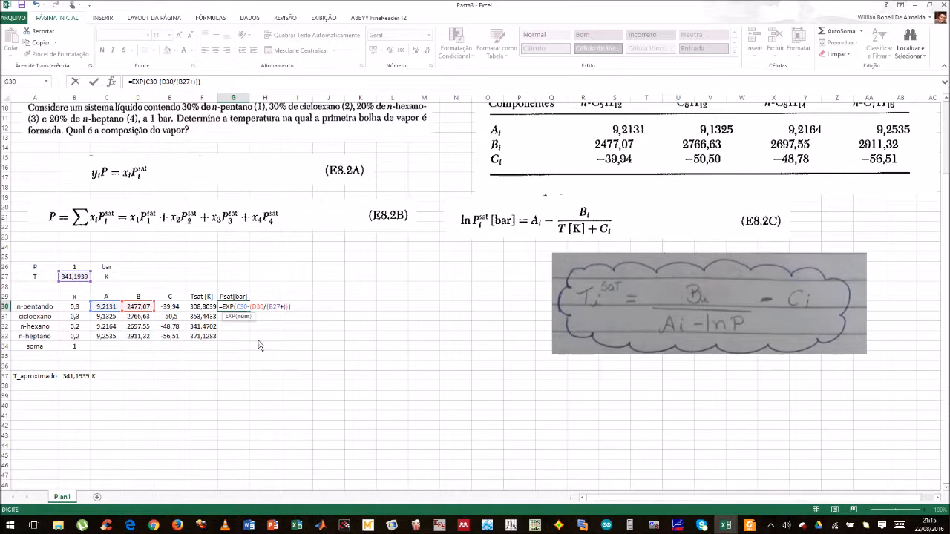
left_click(175, 309)
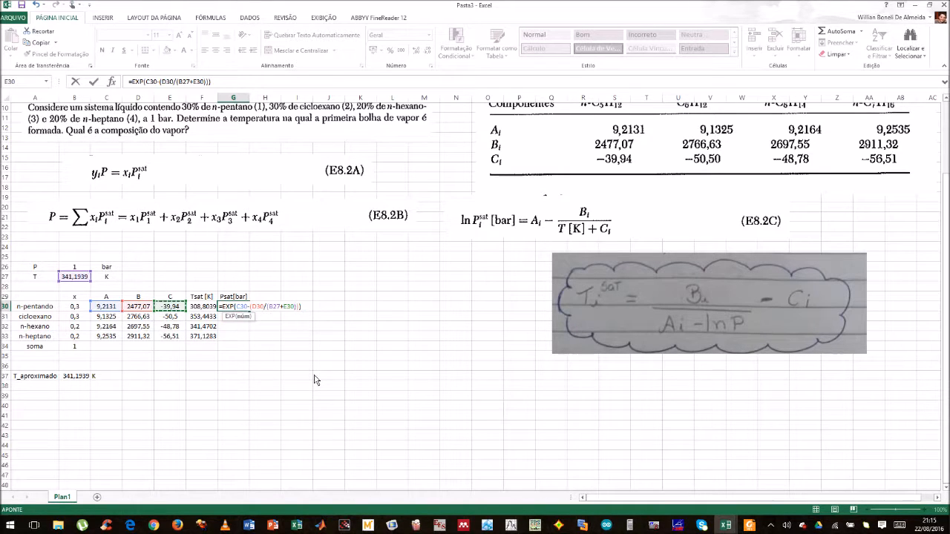
key("Return")
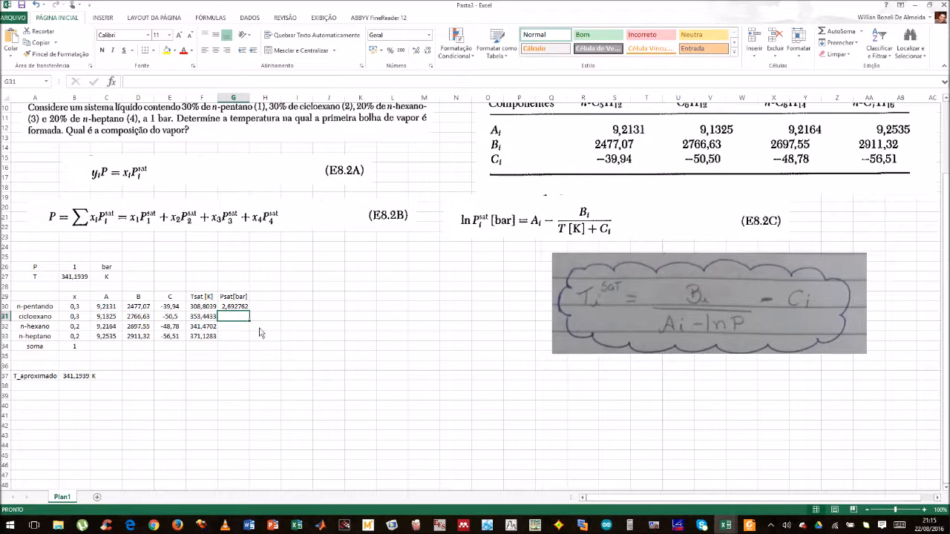
Step: Lock the temperature reference in the G30 saturation-pressure formula, making it =EXP(C30-(D30/($B$27+E30)))
double_click(237, 307)
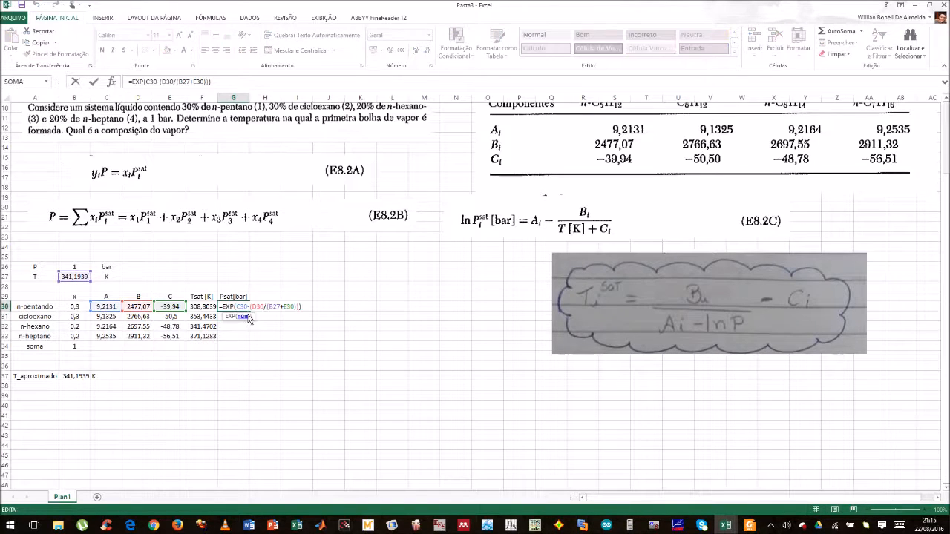
left_click(277, 307)
key("F4")
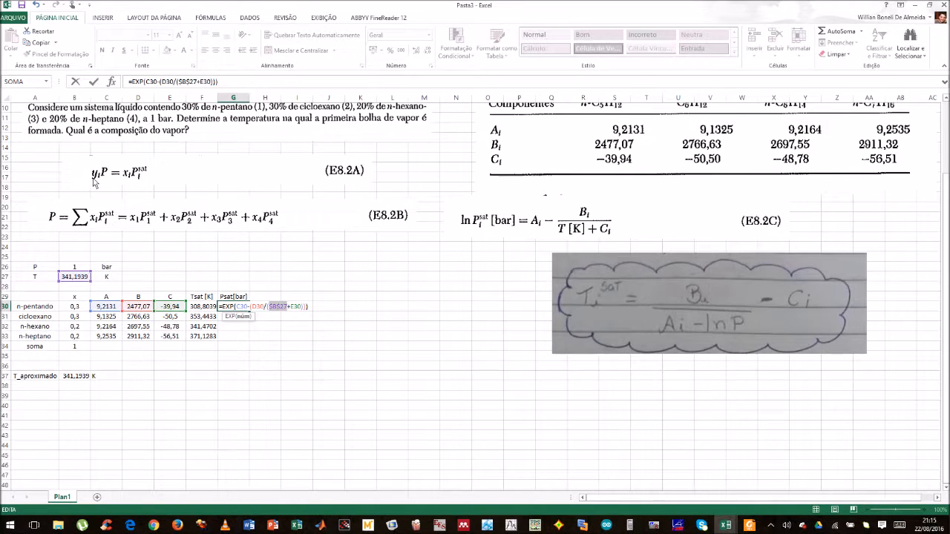
key("Return")
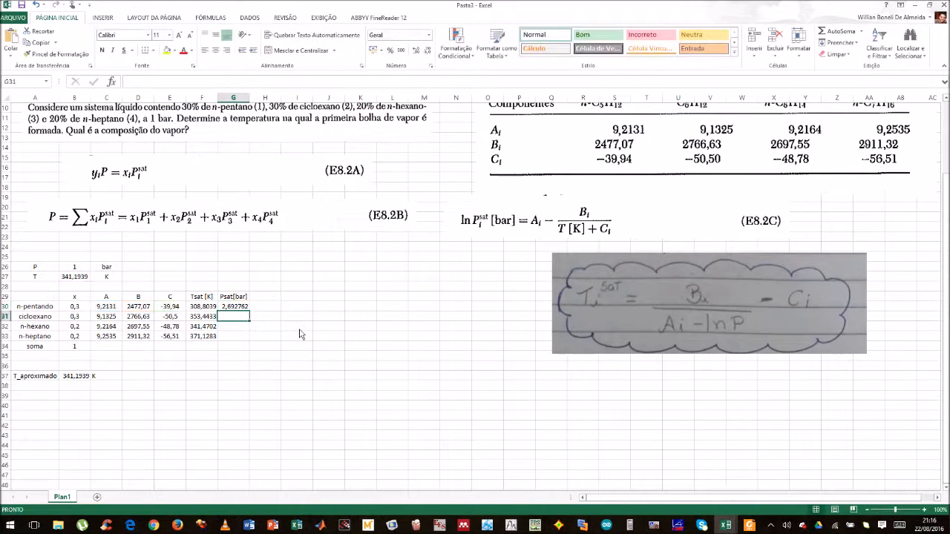
Step: Fill the G30 saturation-pressure formula down through G33 for the other three components
left_click(247, 310)
left_click_drag(249, 313, 249, 343)
left_click(237, 357)
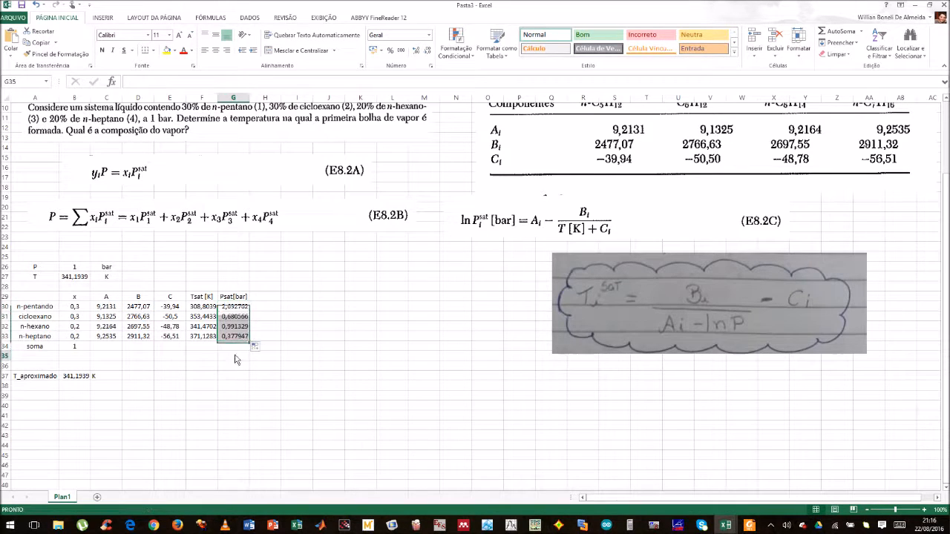
Step: Check the cell references in the saturation-pressure formulas of G30, G31 and G32
left_click(237, 309)
key("F2")
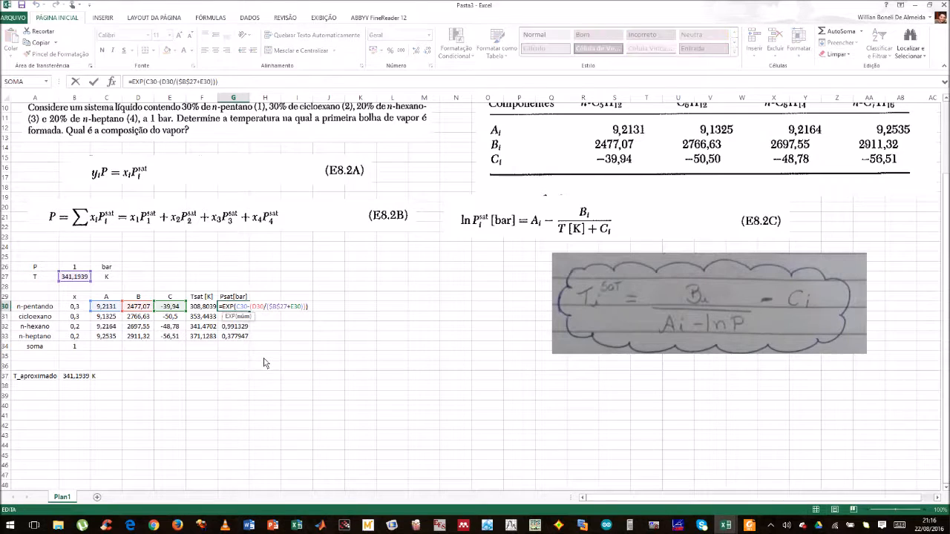
key("Return")
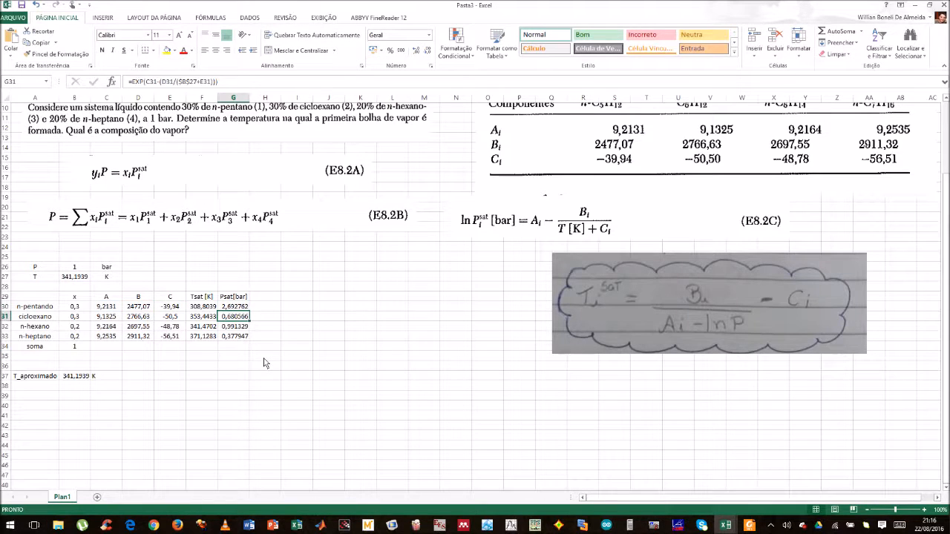
double_click(242, 317)
key("Return")
double_click(242, 332)
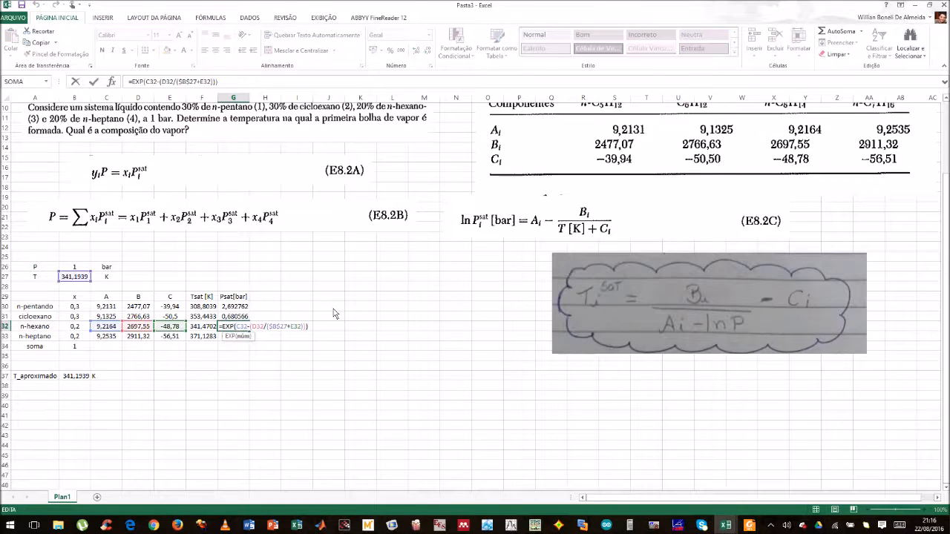
key("Return")
left_click(318, 296)
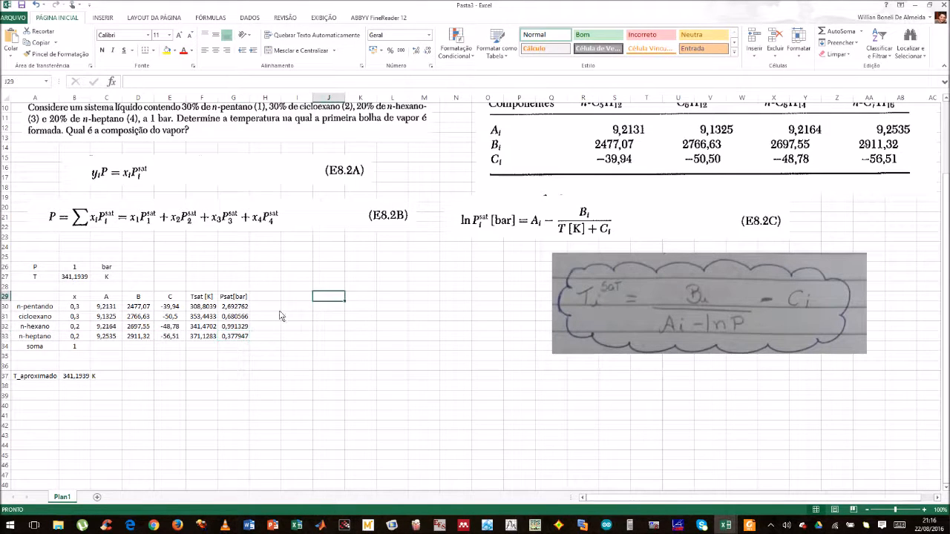
left_click(288, 309)
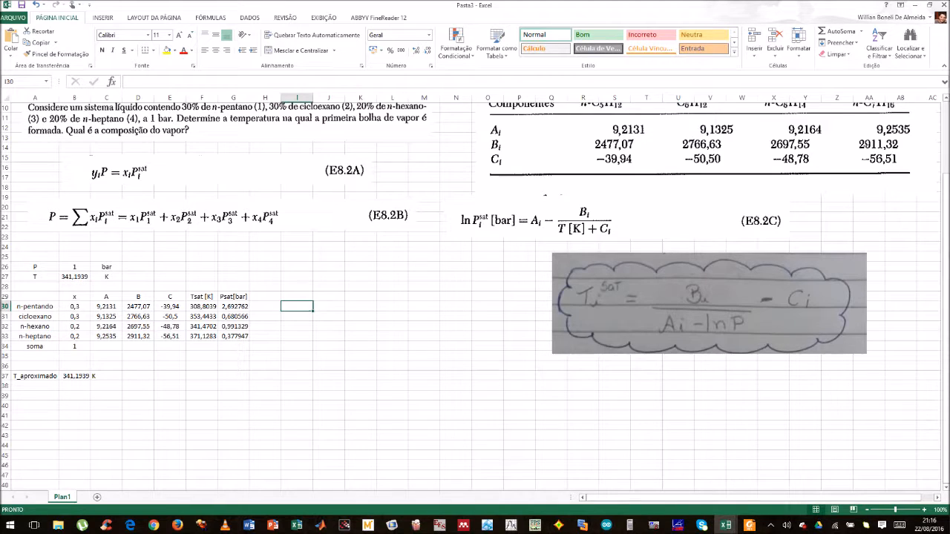
Step: Paste the copied equation image Ki = yi/xi = Pi sat/P into the sheet and place it below the handwritten Tsat formula
left_click(297, 525)
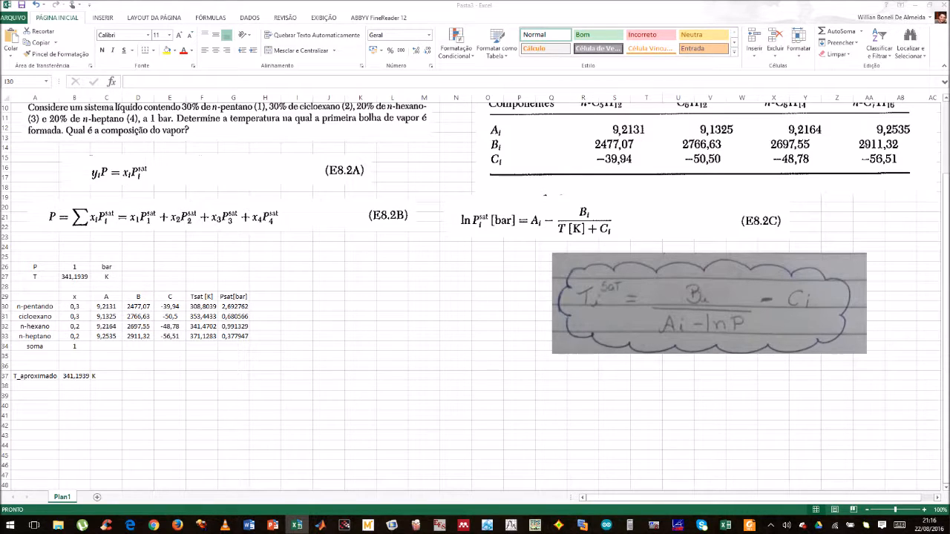
left_click(742, 388)
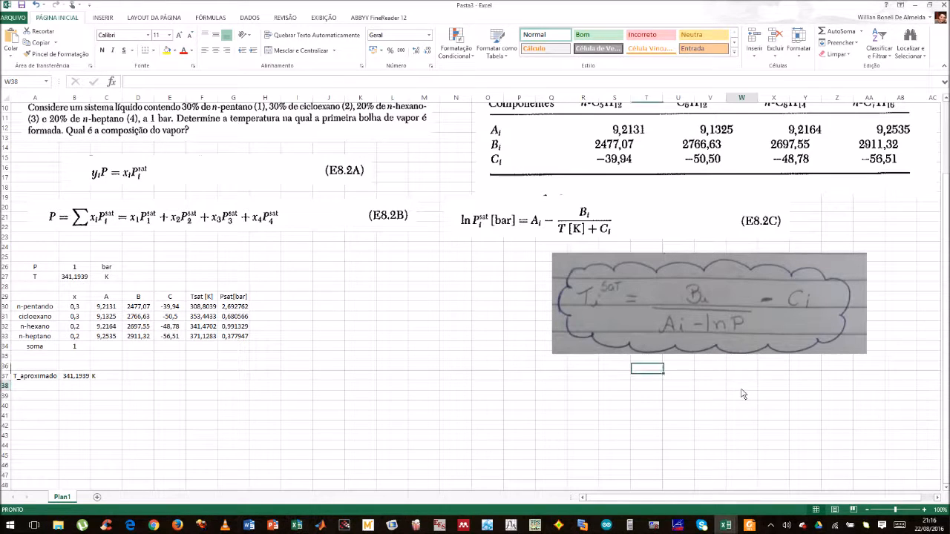
key("ctrl+v")
left_click_drag(771, 406, 448, 298)
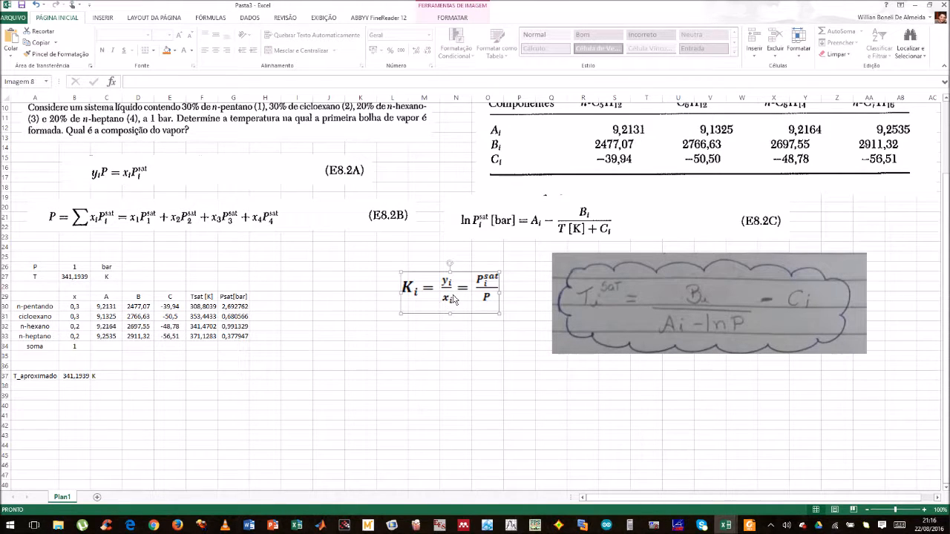
left_click_drag(455, 299, 817, 397)
Step: Enter the column heading K in H29, beside the Psat[bar] heading
left_click(275, 297)
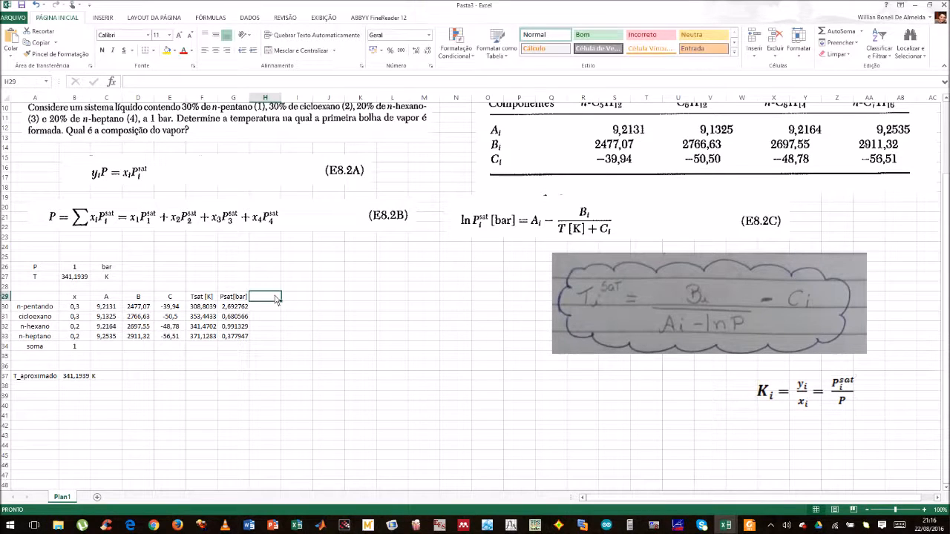
type("K")
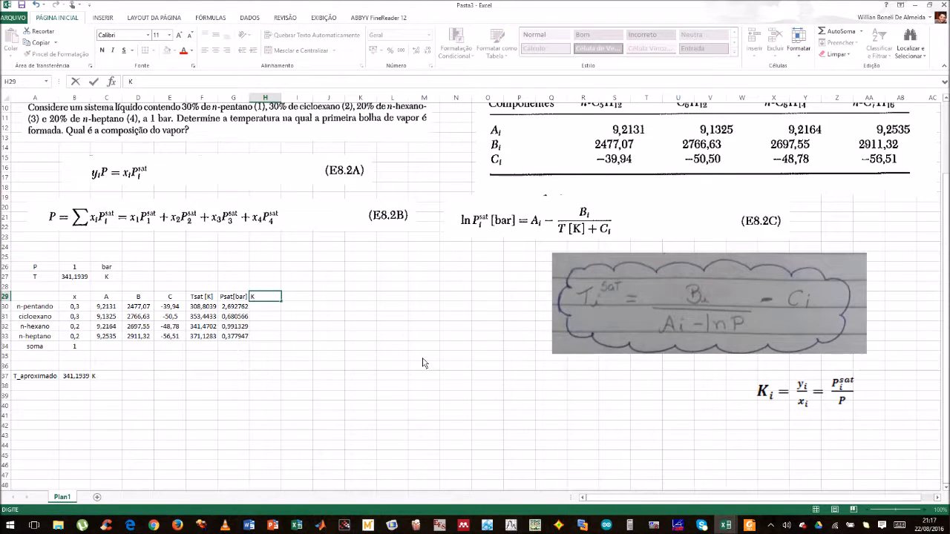
key("Return")
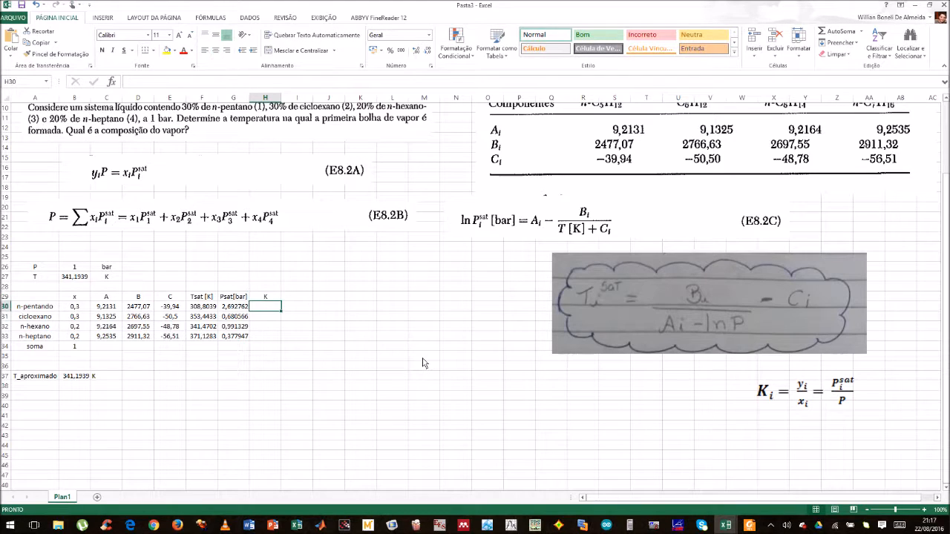
type("=")
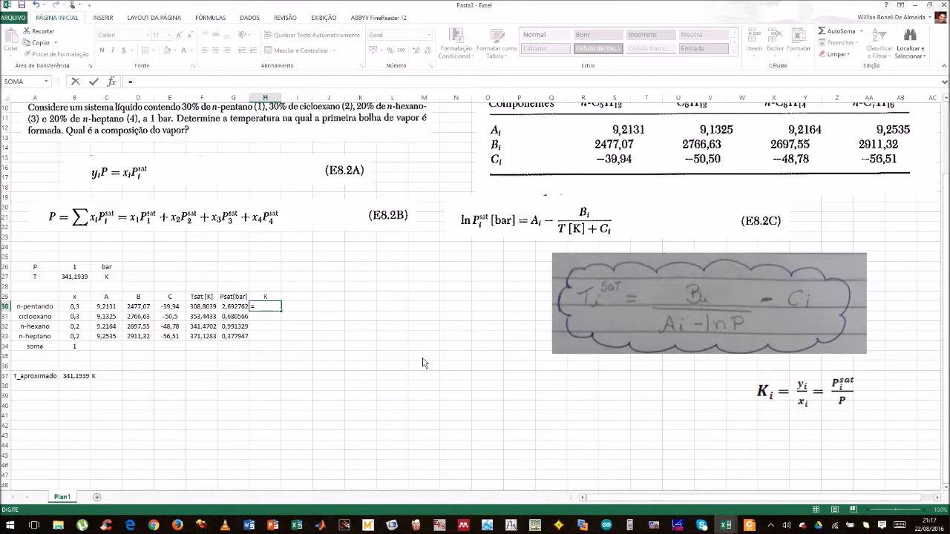
key("Escape")
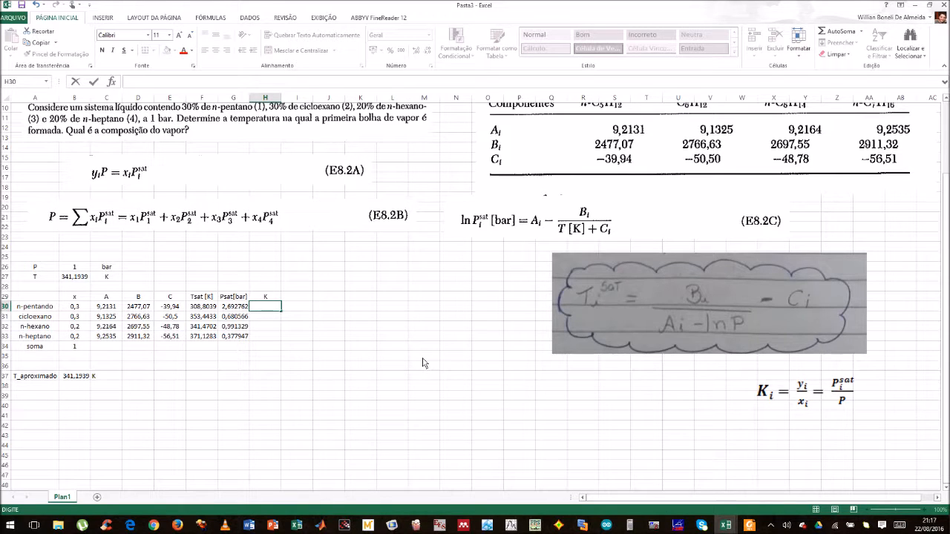
Step: Enter the column heading y in I29 and return to H30
key("Right")
key("Up")
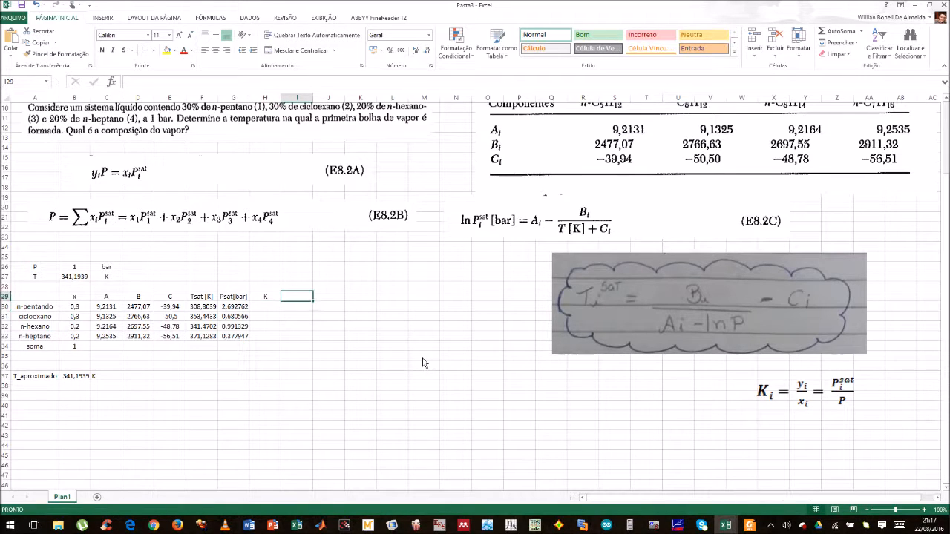
type("y")
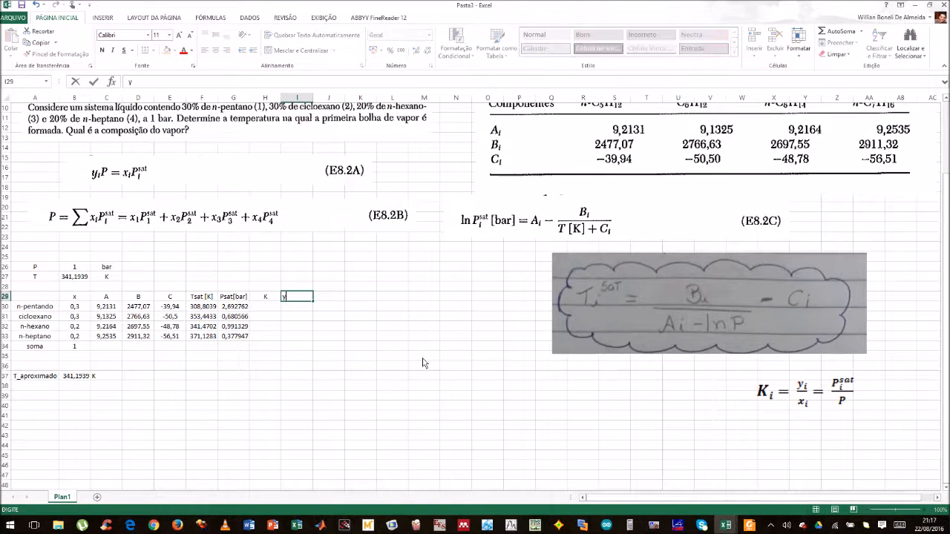
key("Tab")
key("Left")
key("Left")
key("Down")
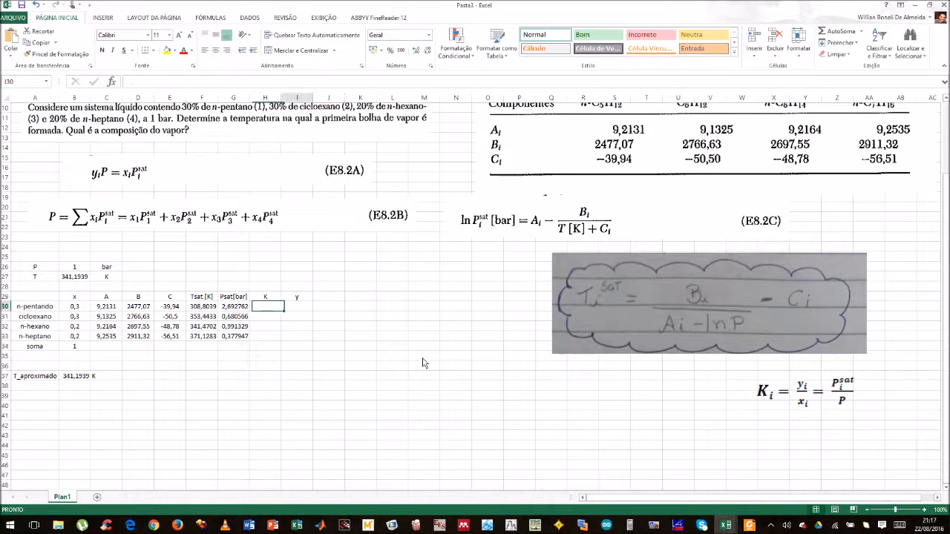
key("Right")
key("Left")
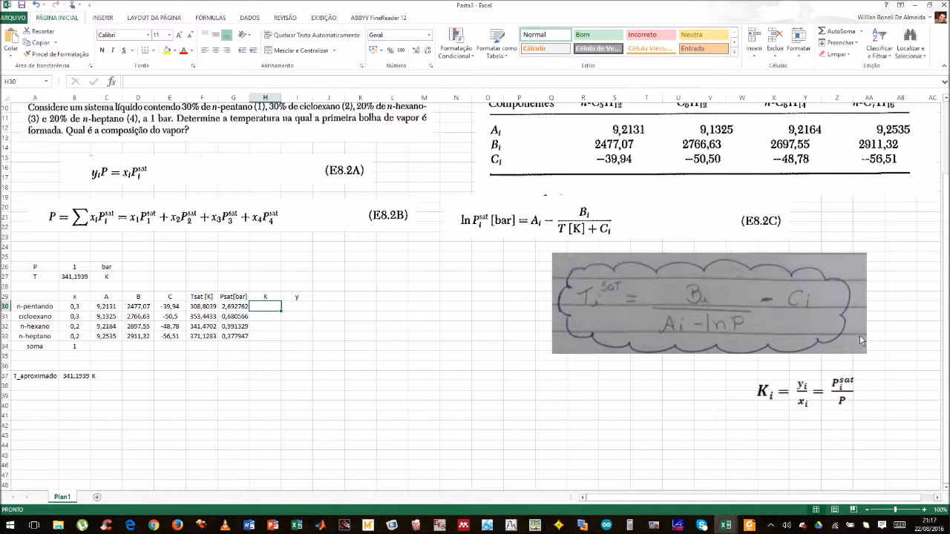
Step: Move the Ki equation image to the space beside the handwritten Tsat formula, under equation E8.2C
left_click_drag(825, 397, 478, 291)
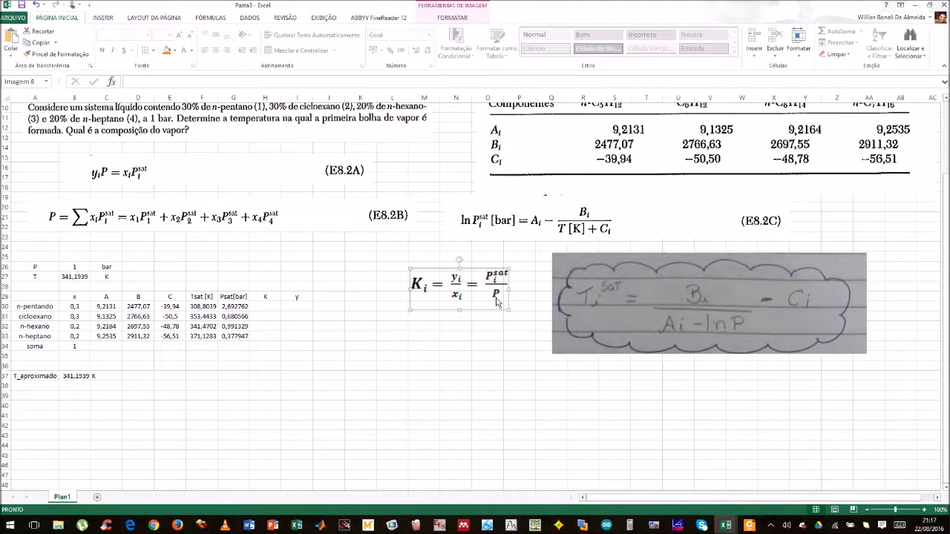
left_click_drag(497, 302, 518, 291)
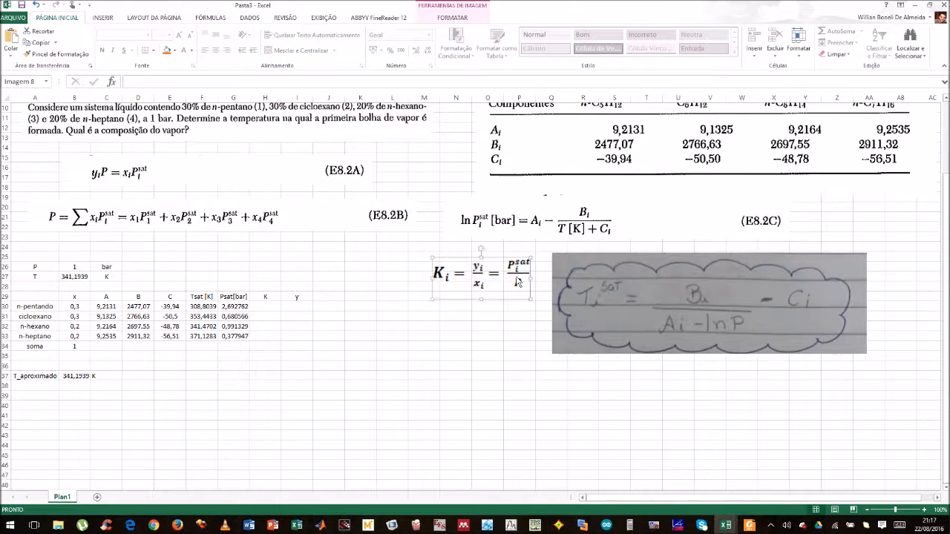
left_click(523, 304)
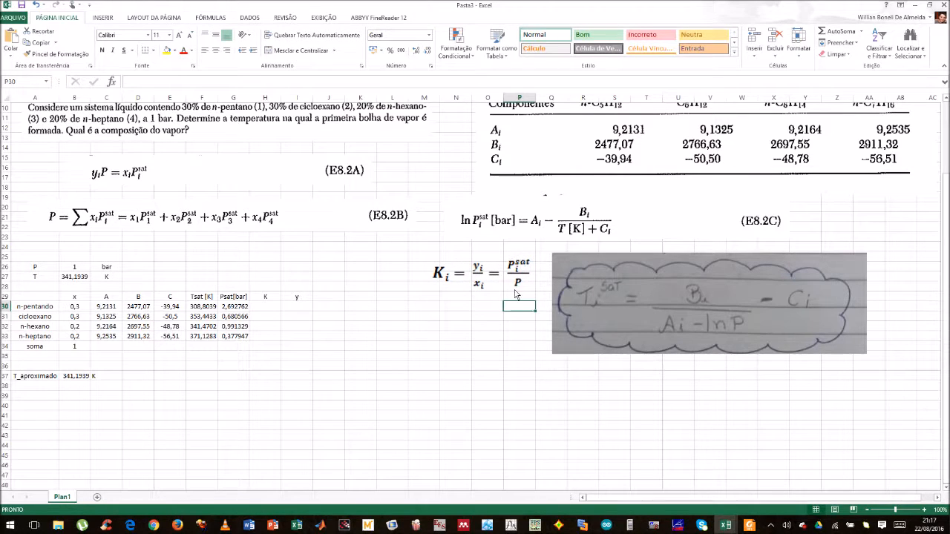
Step: Compute the n-pentane K value in H30 with =G30/$B$26 and fill the formula down through H33
left_click(273, 307)
type("=")
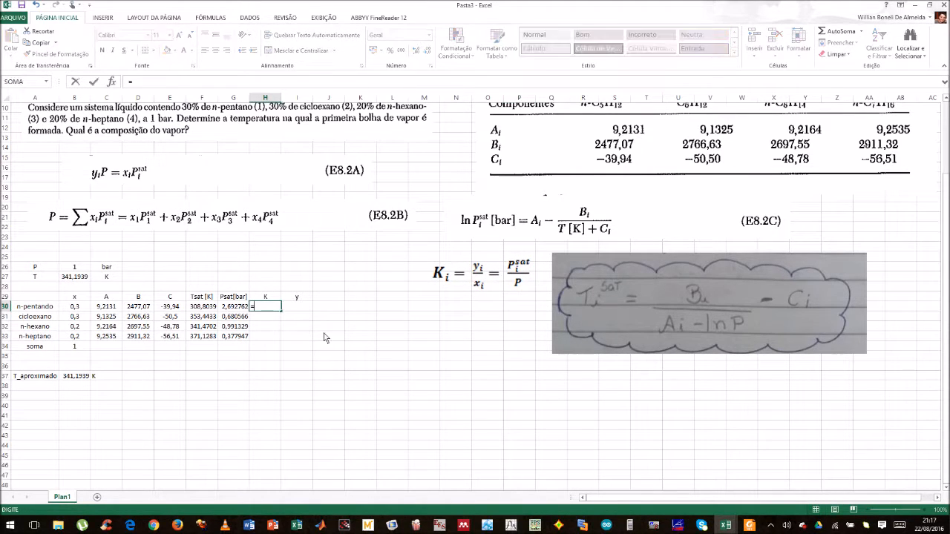
left_click(226, 308)
type("/")
left_click(83, 271)
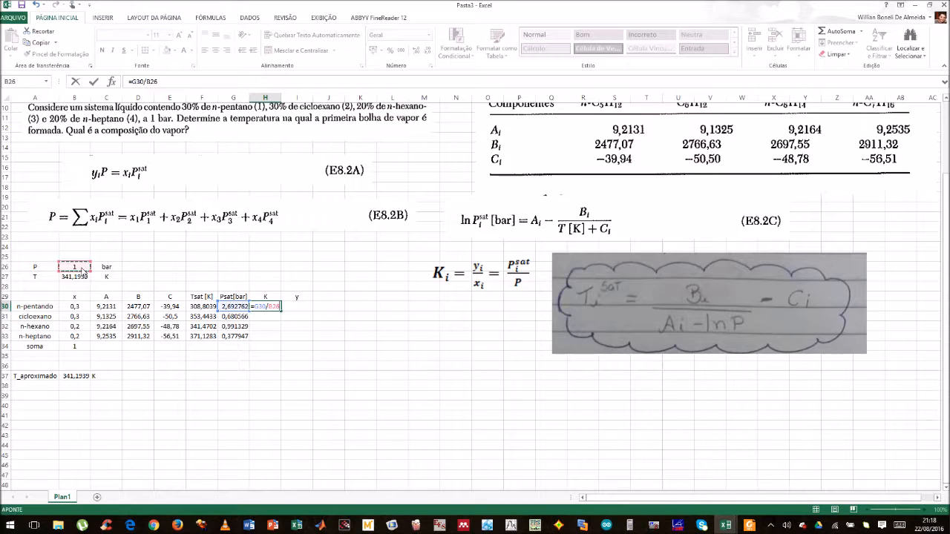
key("F4")
key("Return")
left_click(275, 310)
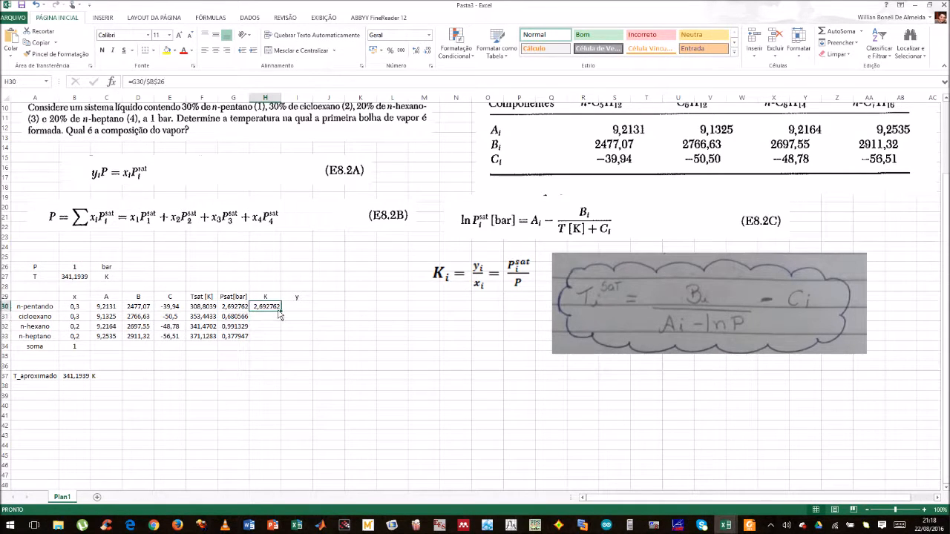
left_click_drag(281, 312, 284, 343)
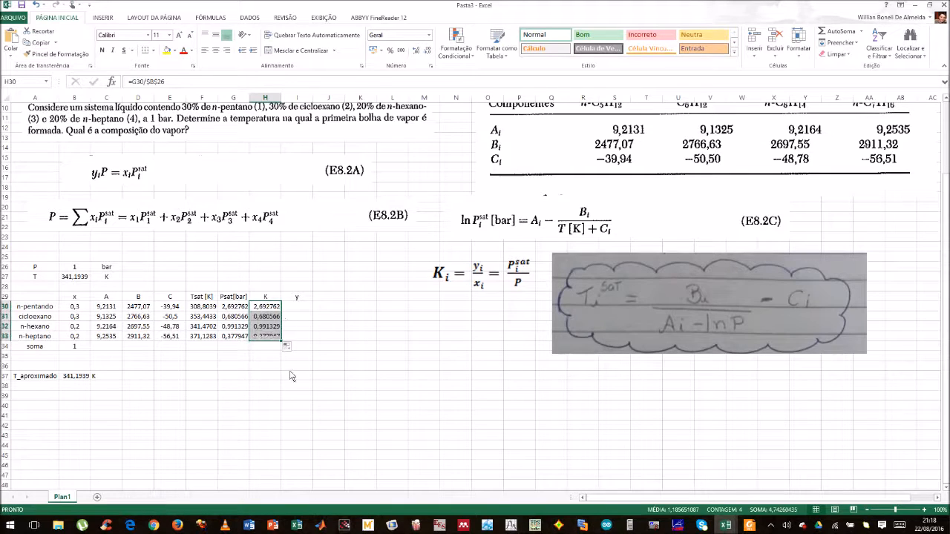
Step: Nudge the Ki equation image slightly towards the table and compute the n-pentane vapour fraction in I30 with =H30*B30
left_click(297, 309)
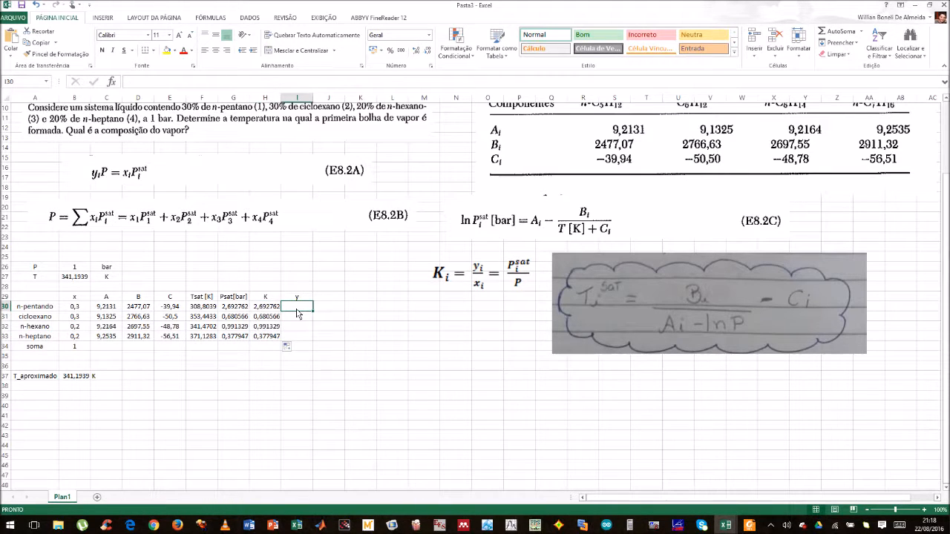
left_click_drag(484, 282, 469, 275)
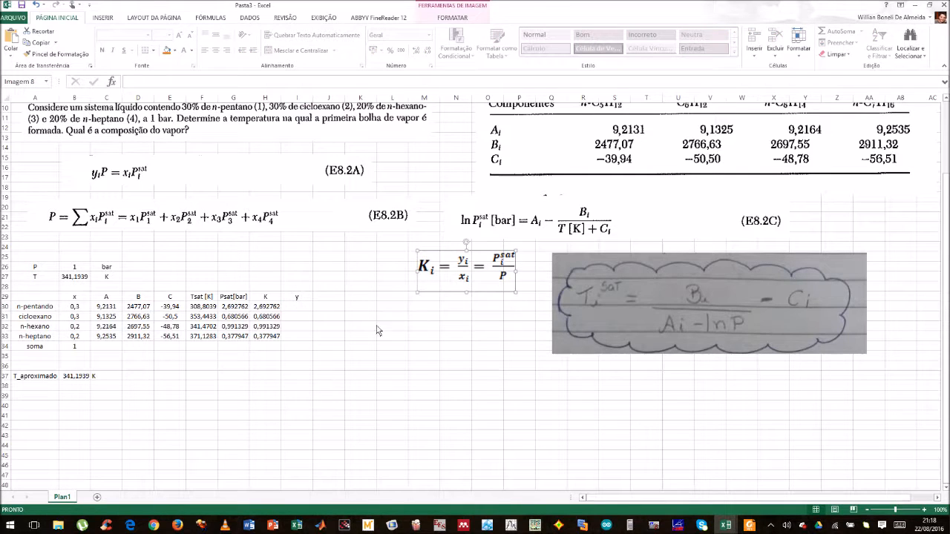
left_click(300, 309)
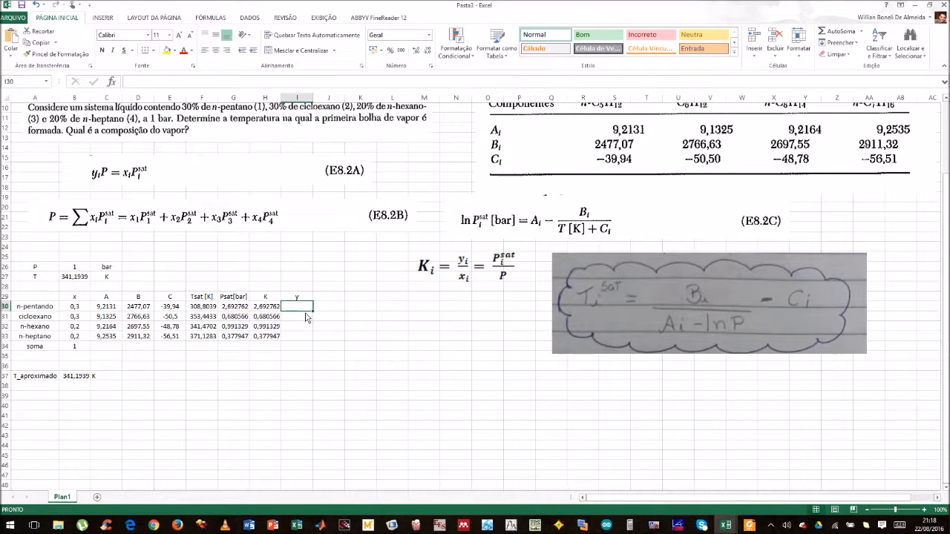
type("=")
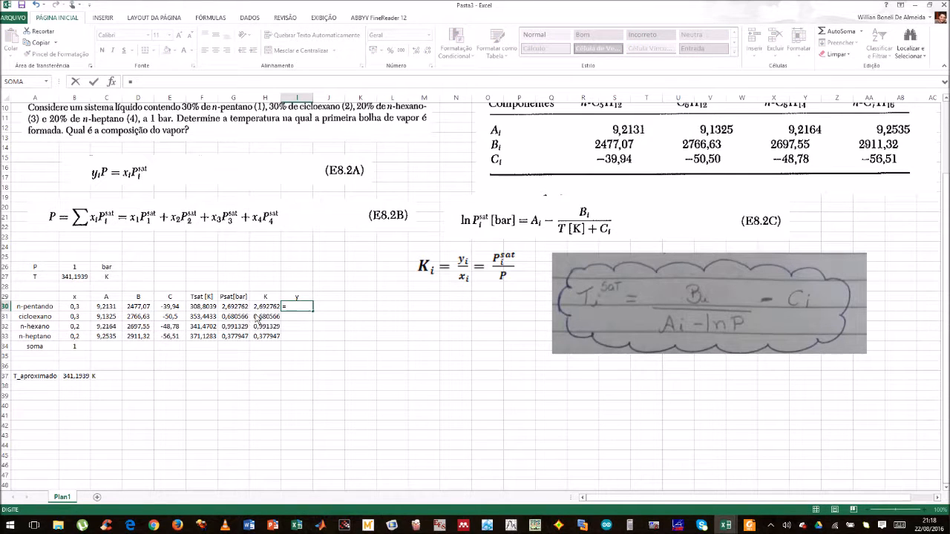
left_click(264, 308)
type("*")
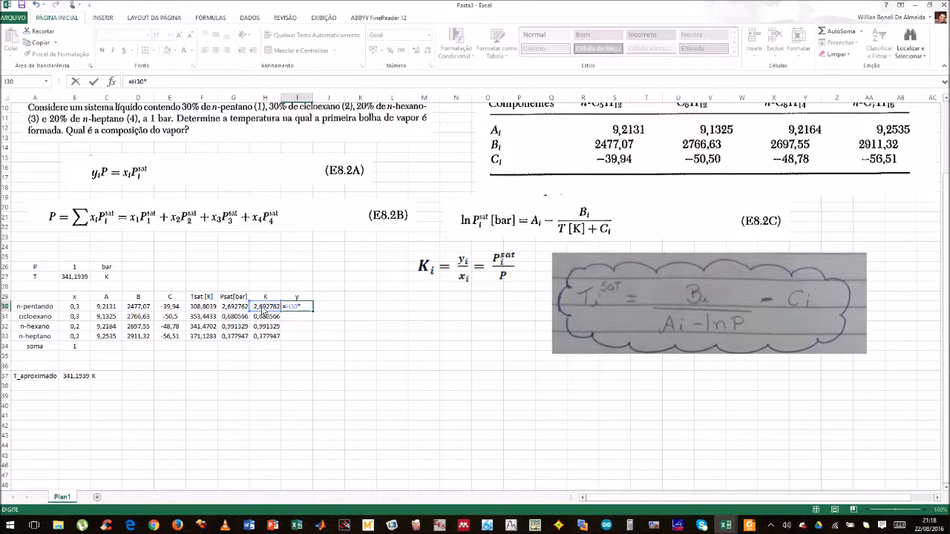
left_click(78, 308)
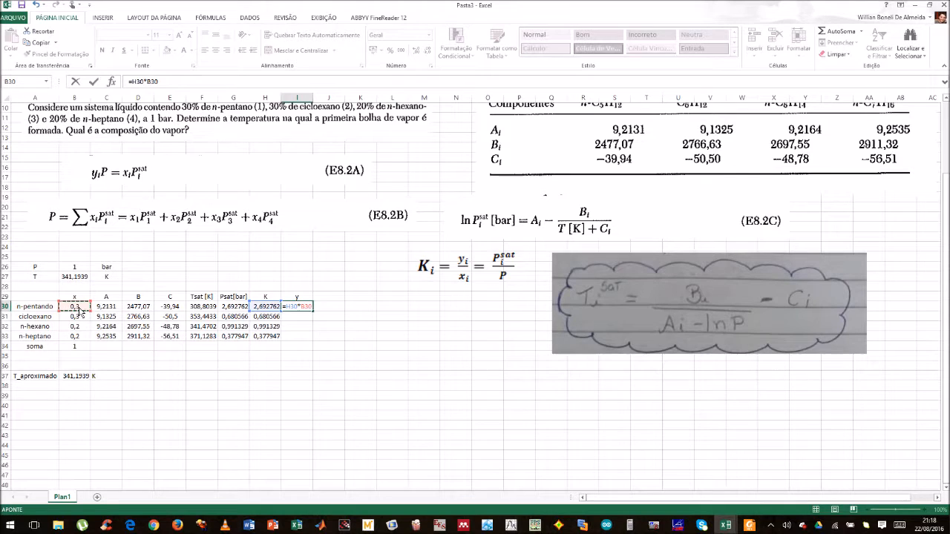
key("Return")
left_click(303, 307)
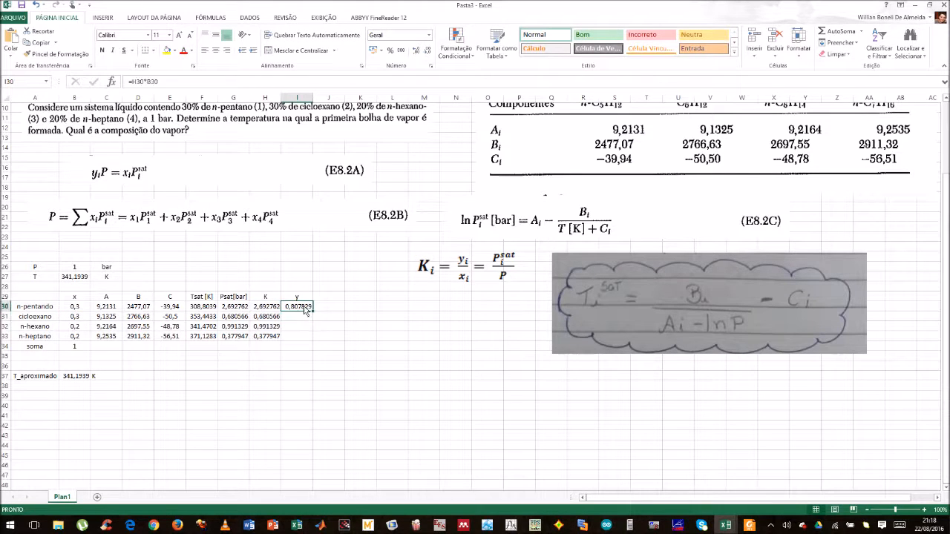
Step: Fill the n-pentane vapour fraction formula from I30 down through I33 for the other three components
left_click_drag(313, 312, 313, 341)
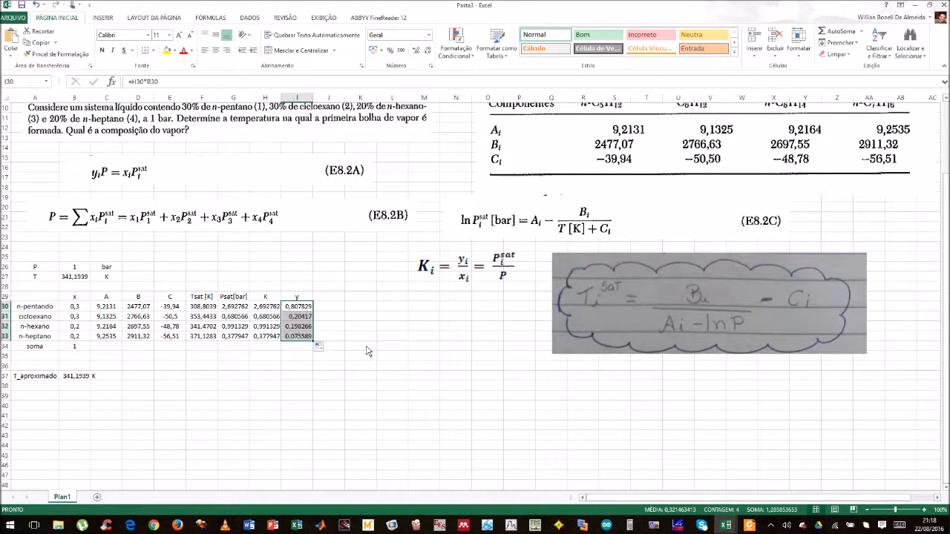
left_click(373, 348)
left_click(269, 348)
Step: Sum the vapour fractions in I34 with =soma(I30:I33)
left_click(291, 352)
type("som")
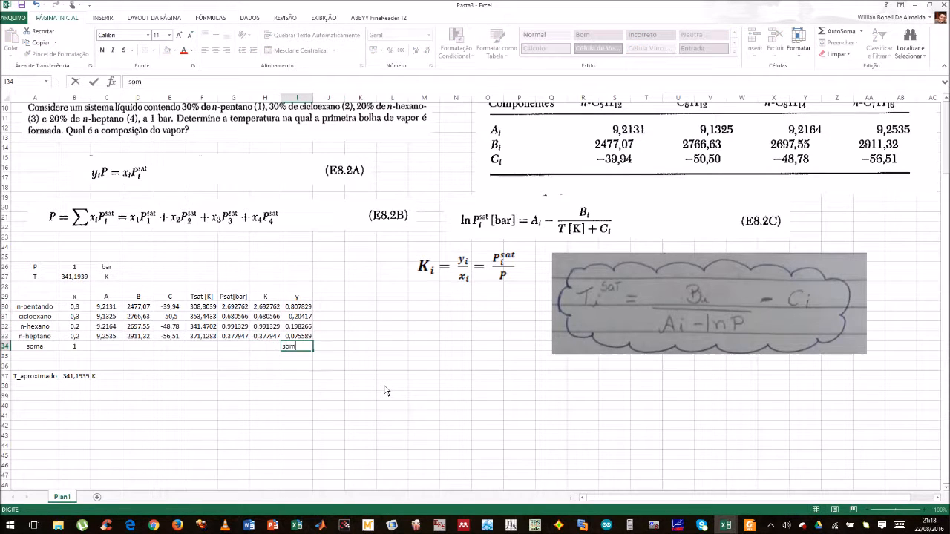
type("a(")
left_click_drag(305, 307, 304, 336)
left_click(307, 348)
double_click(306, 348)
left_click(284, 347)
type("=")
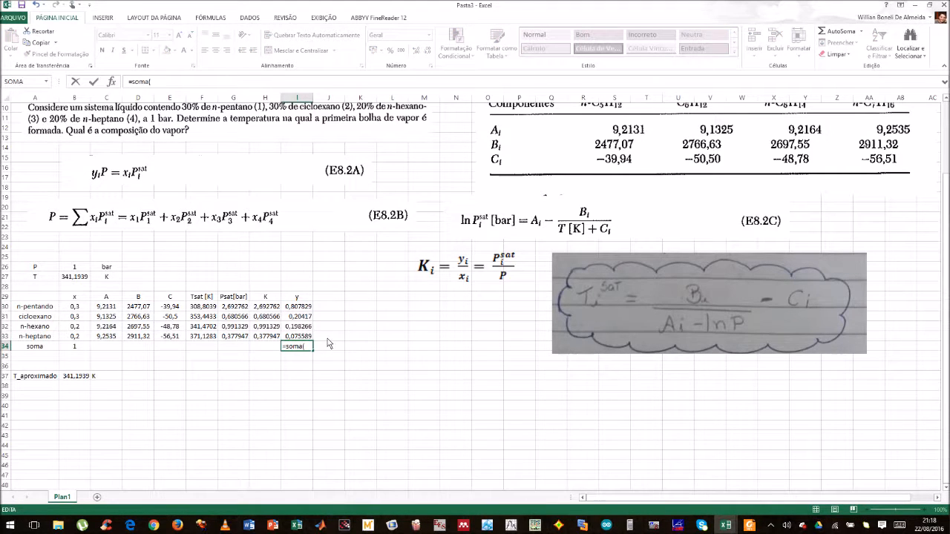
left_click_drag(311, 308, 310, 338)
type(")")
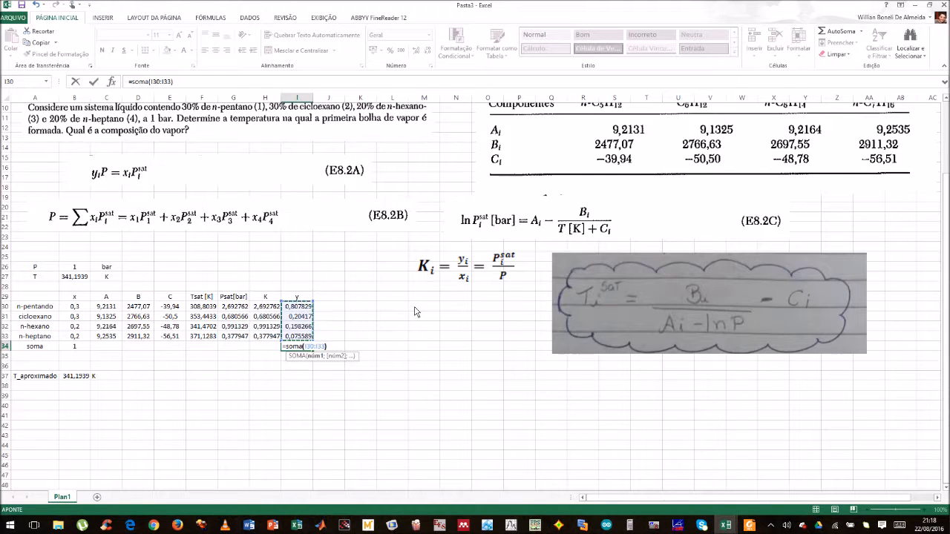
key("Return")
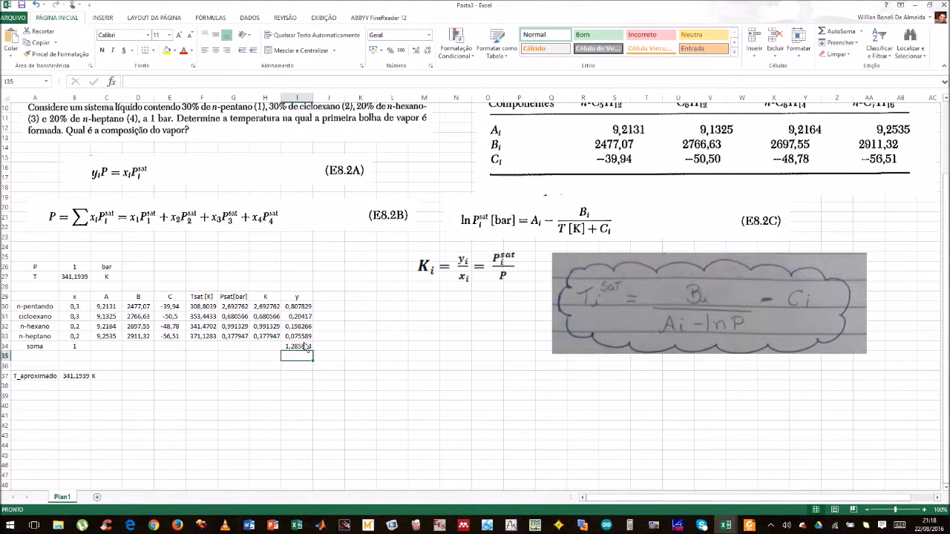
left_click(304, 345)
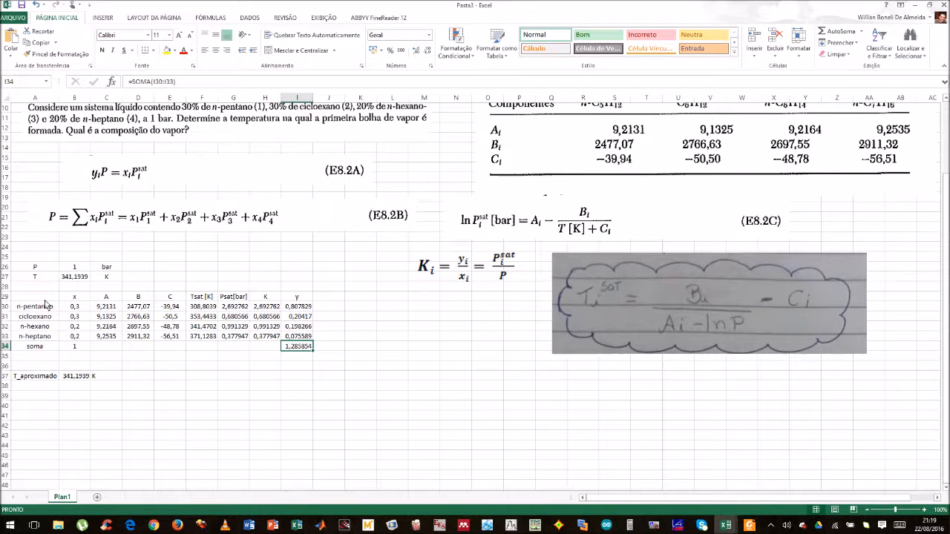
left_click_drag(46, 297, 205, 312)
left_click_drag(303, 343, 306, 348)
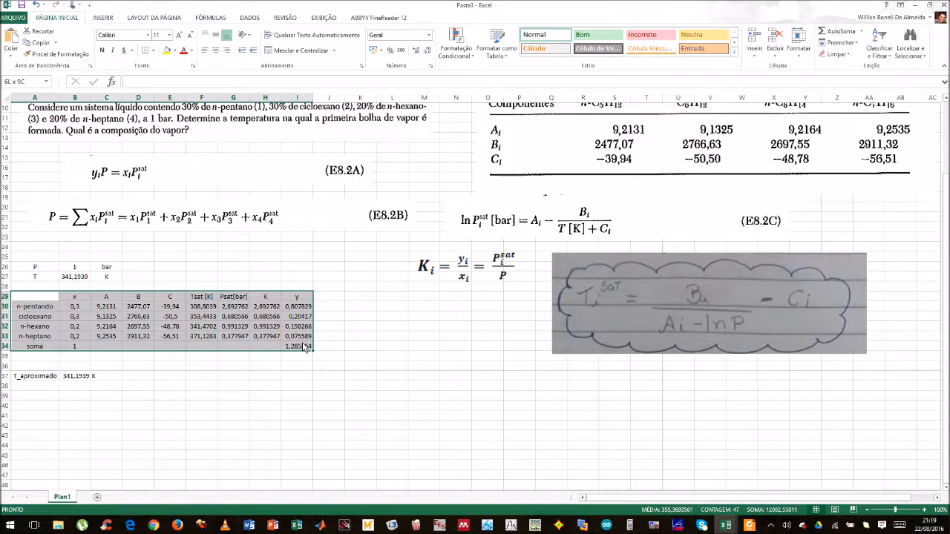
Step: Start a Goal Seek (Atingir meta) with the vapour fraction sum in I34 as the cell to define
left_click(302, 348)
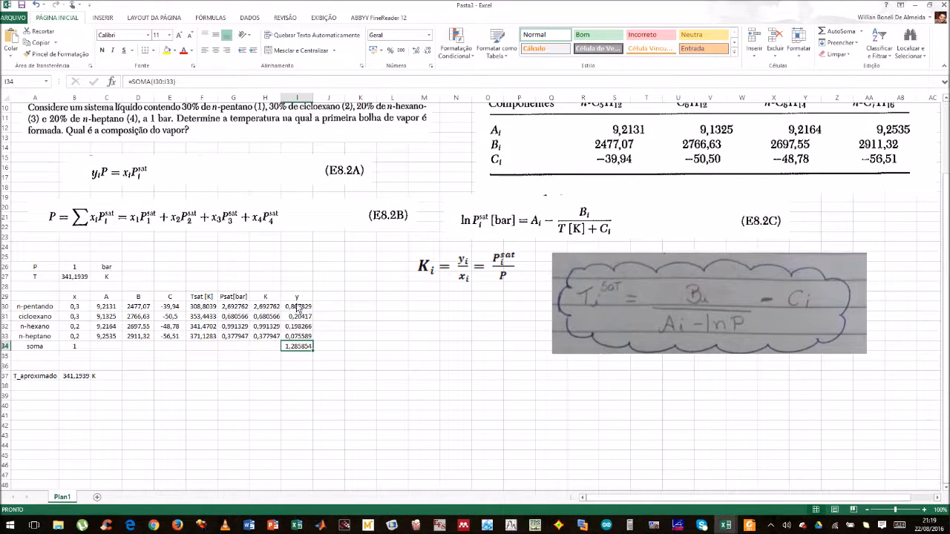
left_click(109, 17)
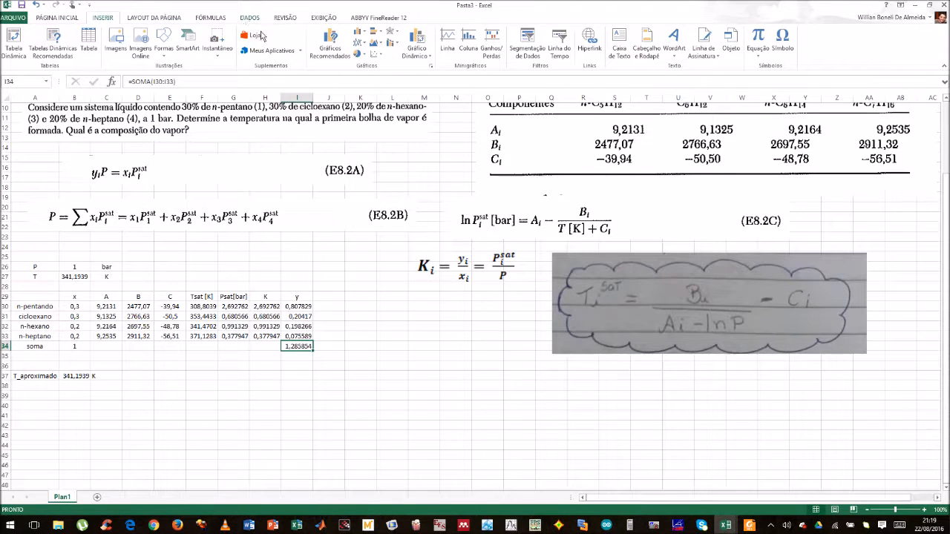
left_click(247, 19)
left_click(509, 61)
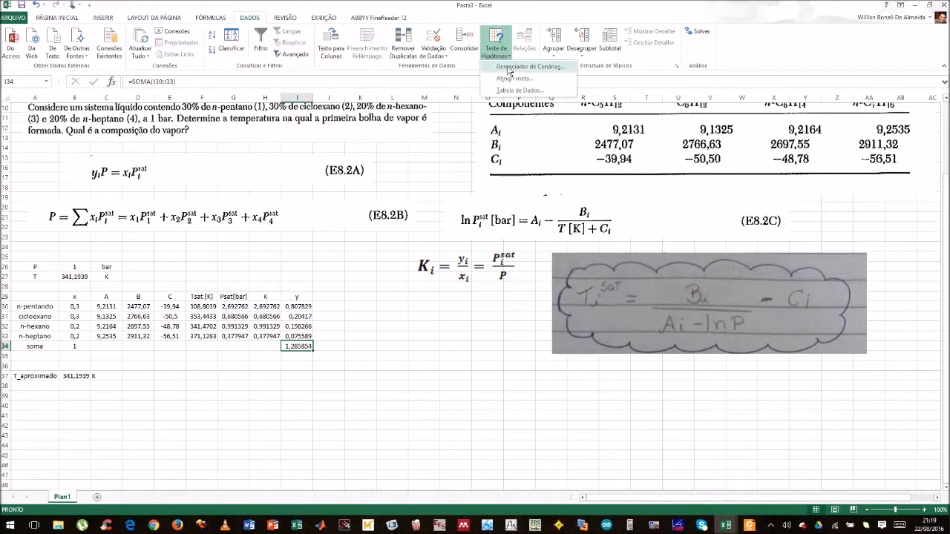
left_click(512, 82)
left_click_drag(585, 226, 464, 268)
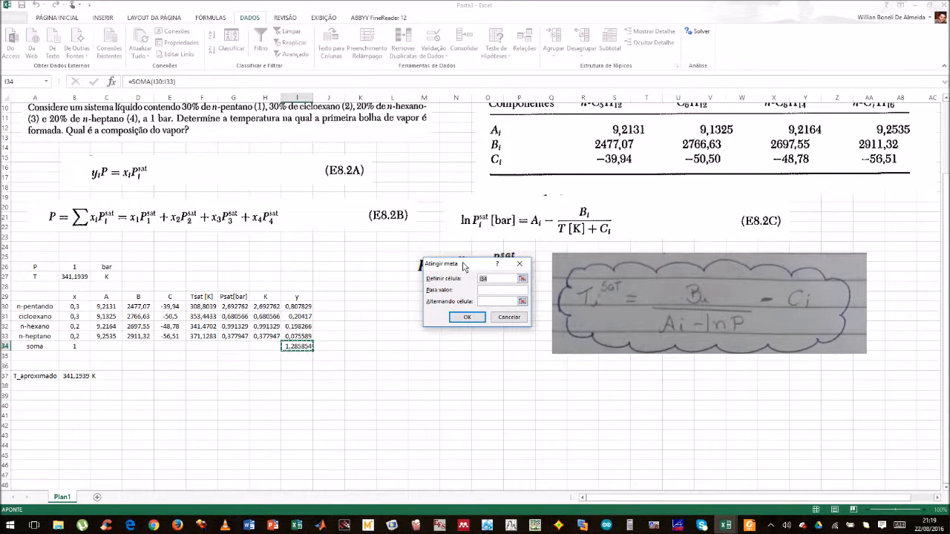
left_click(522, 278)
left_click(306, 349)
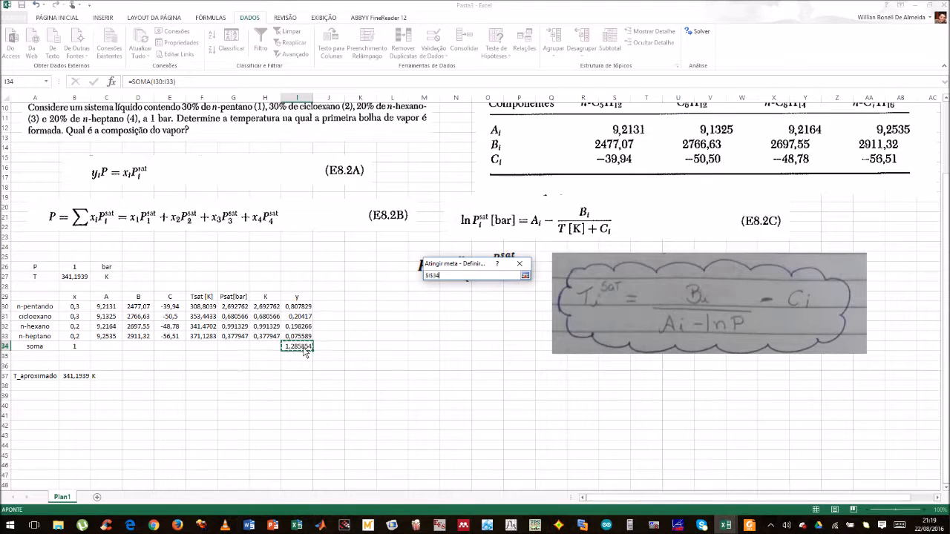
left_click(524, 276)
Step: Seek a target value of 1 by changing the temperature in B27, run Goal Seek and accept the solution
left_click(500, 290)
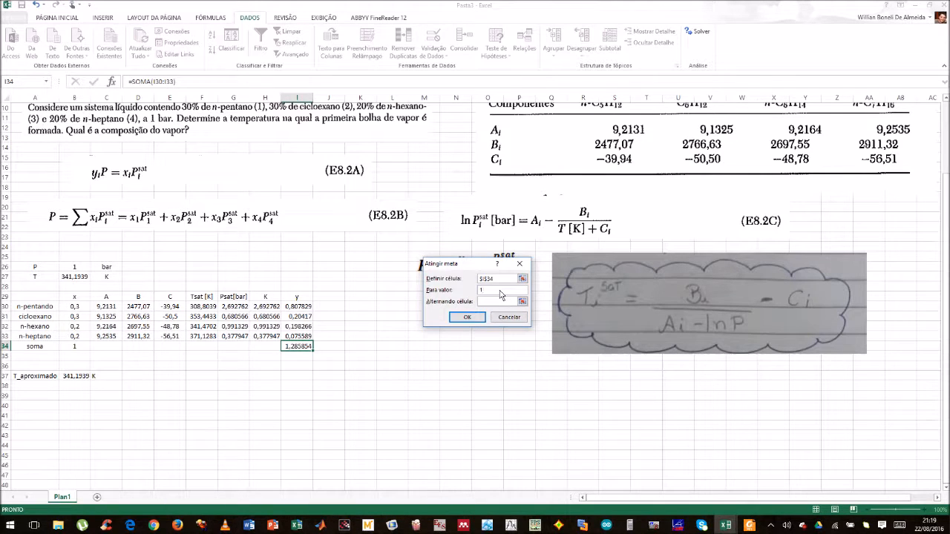
left_click(522, 301)
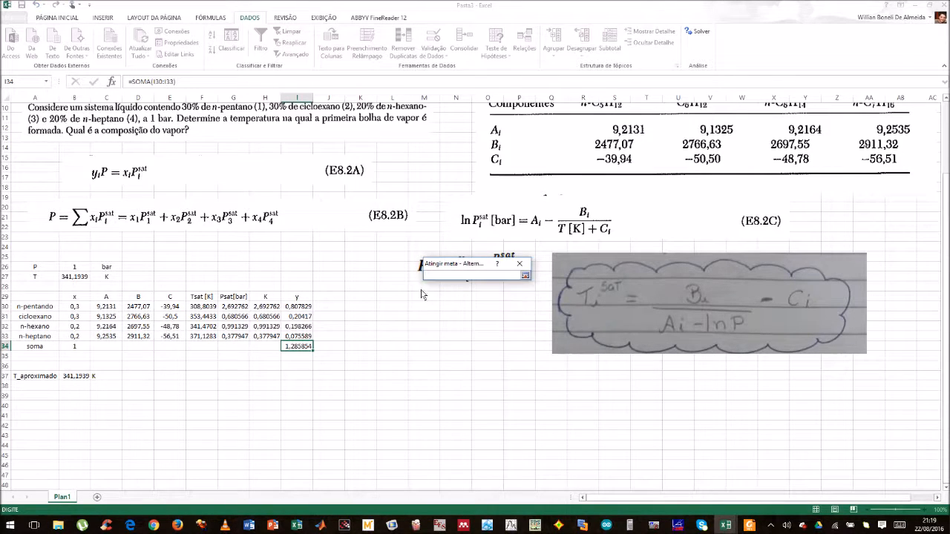
left_click(75, 279)
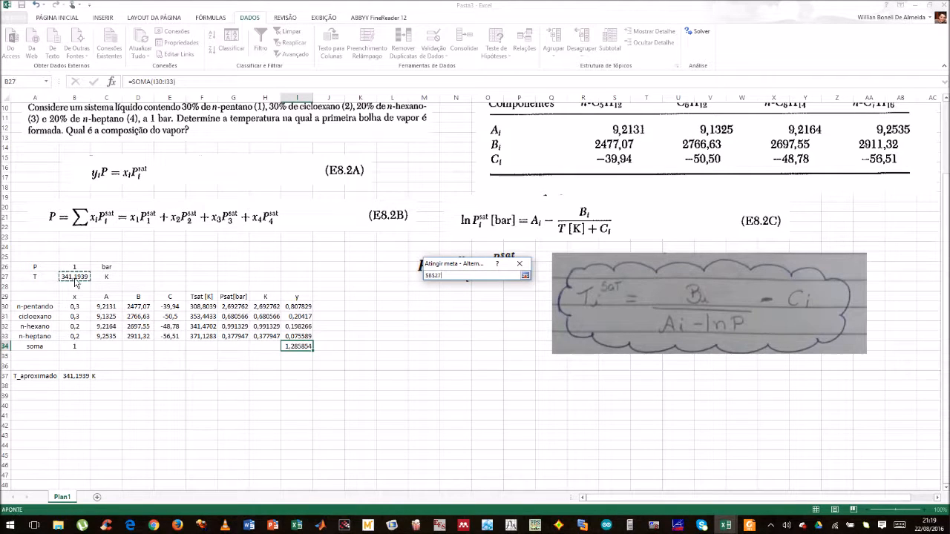
left_click(525, 275)
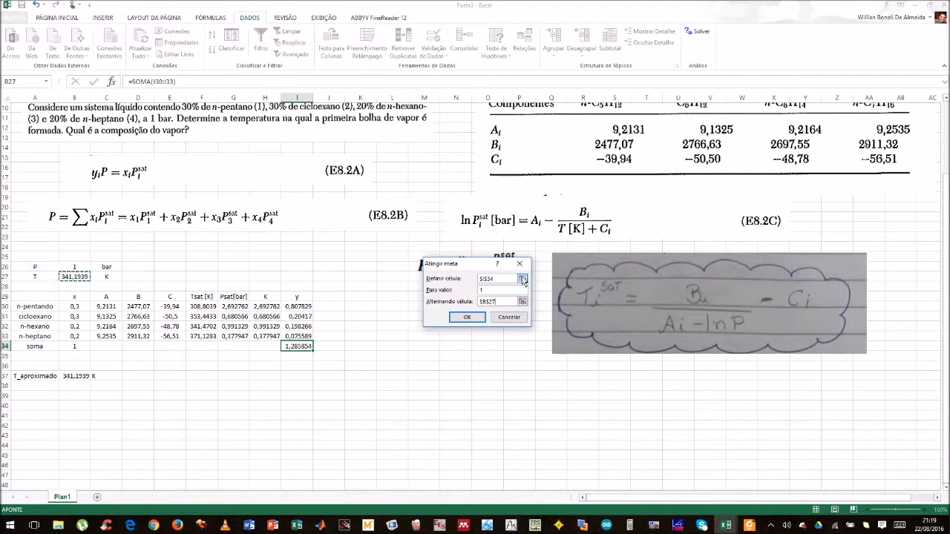
left_click(470, 318)
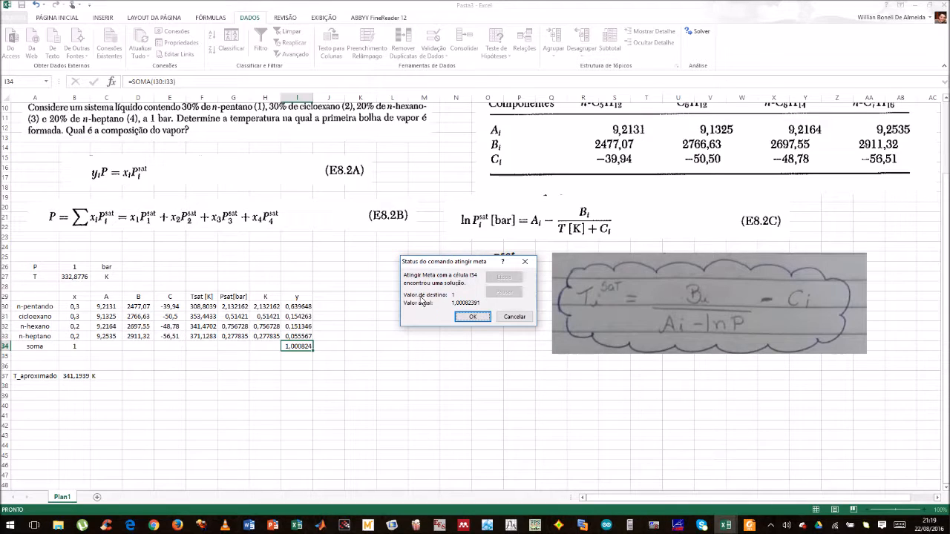
left_click(473, 317)
Step: Review the recalculated vapour fractions and K values, and inspect the n-pentane saturation pressure formula in G30
left_click_drag(310, 307, 313, 338)
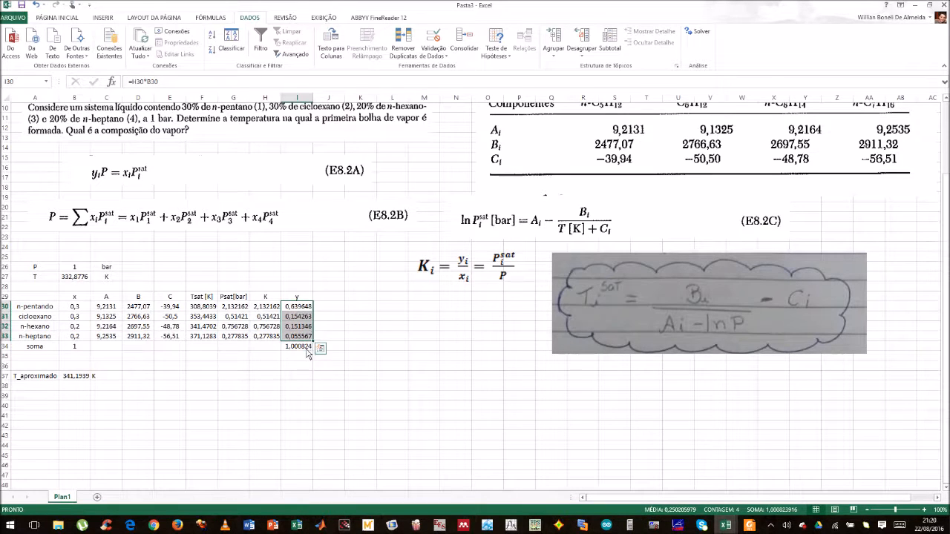
left_click_drag(270, 307, 274, 339)
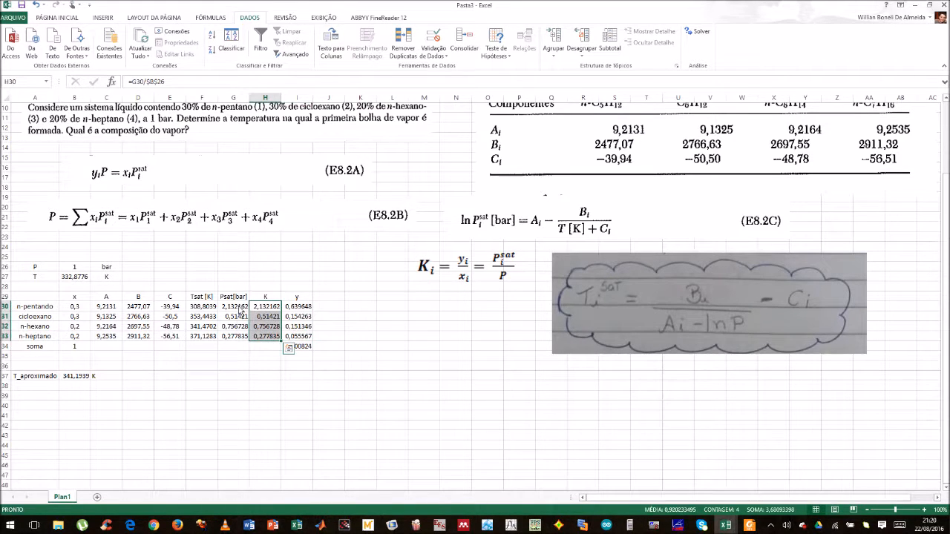
left_click(239, 309)
double_click(239, 309)
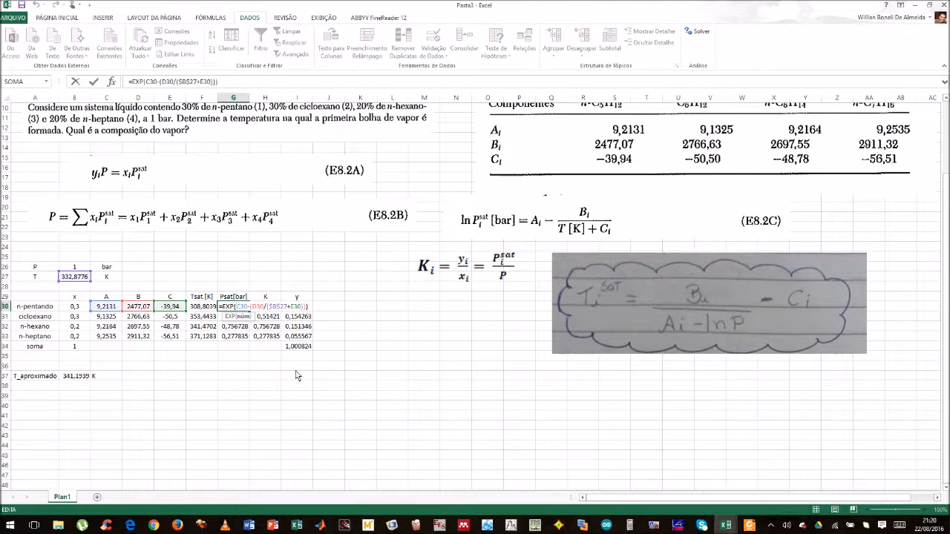
key("Escape")
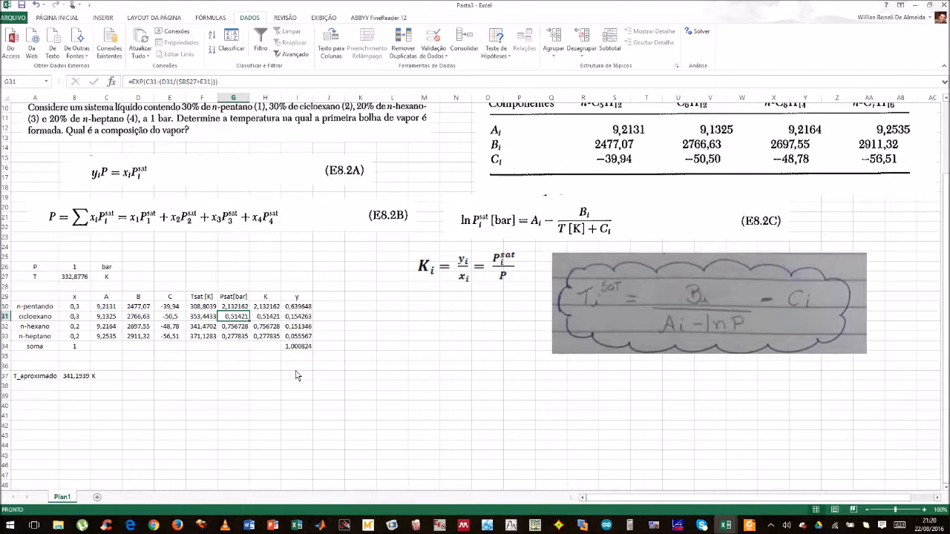
Step: Highlight the temperature in B27 and the vapour fraction sum in I34 with a red fill
left_click(78, 278)
left_click(55, 18)
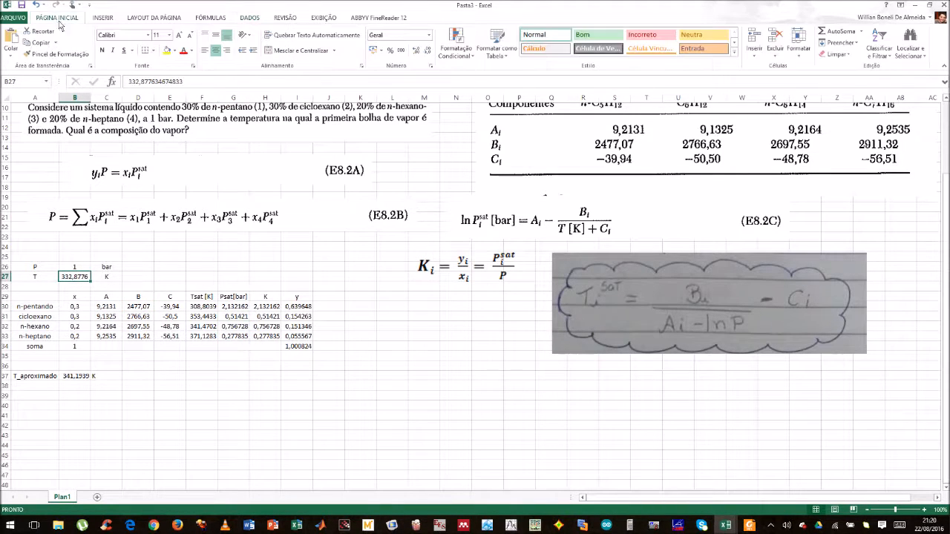
left_click(175, 50)
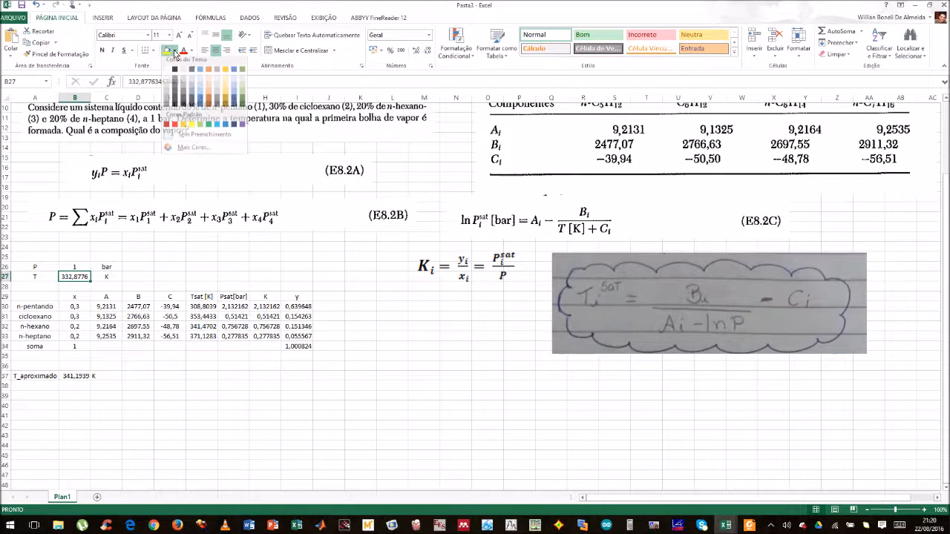
left_click(175, 129)
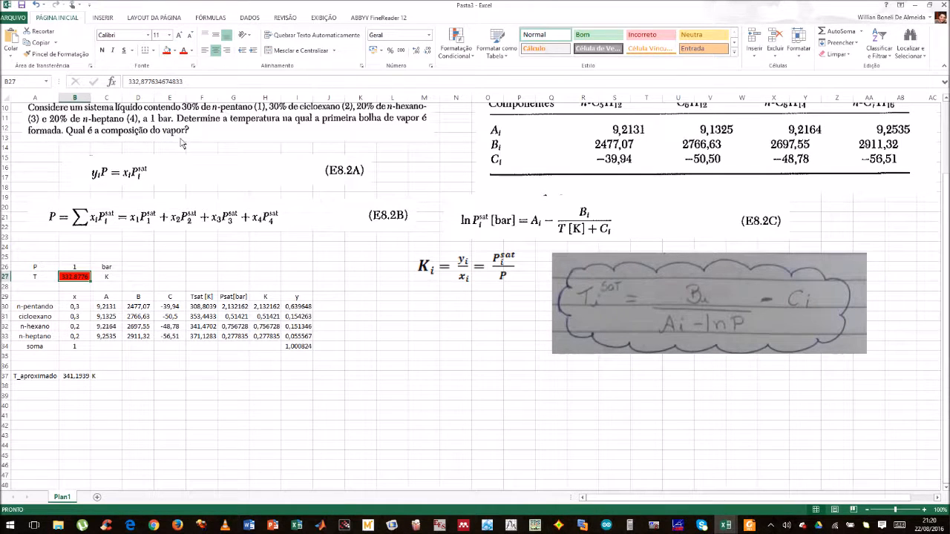
left_click(304, 347)
left_click(166, 50)
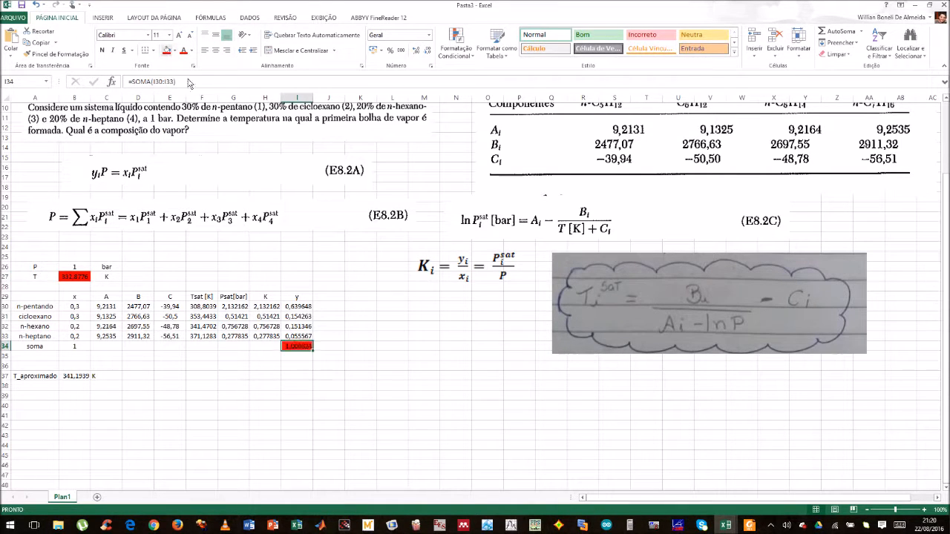
Step: Highlight the saturation pressures, K values and vapour fractions in G30:I33 with a green fill
left_click(382, 306)
left_click_drag(209, 308, 306, 337)
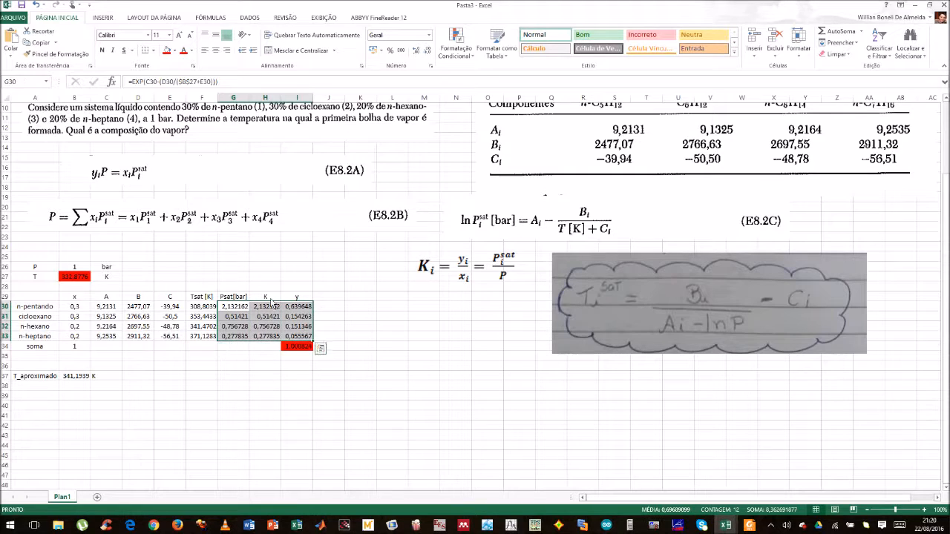
left_click(173, 50)
left_click(200, 127)
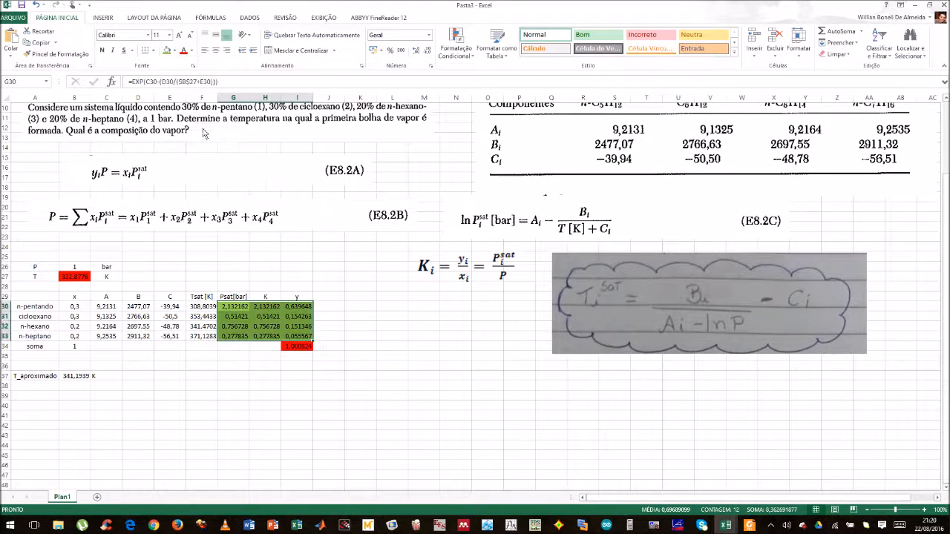
left_click(353, 276)
Step: Examine the solved temperature in B27 and the component rows of the table against the problem statement
scroll(369, 240, "down", 2)
scroll(369, 240, "up", 3)
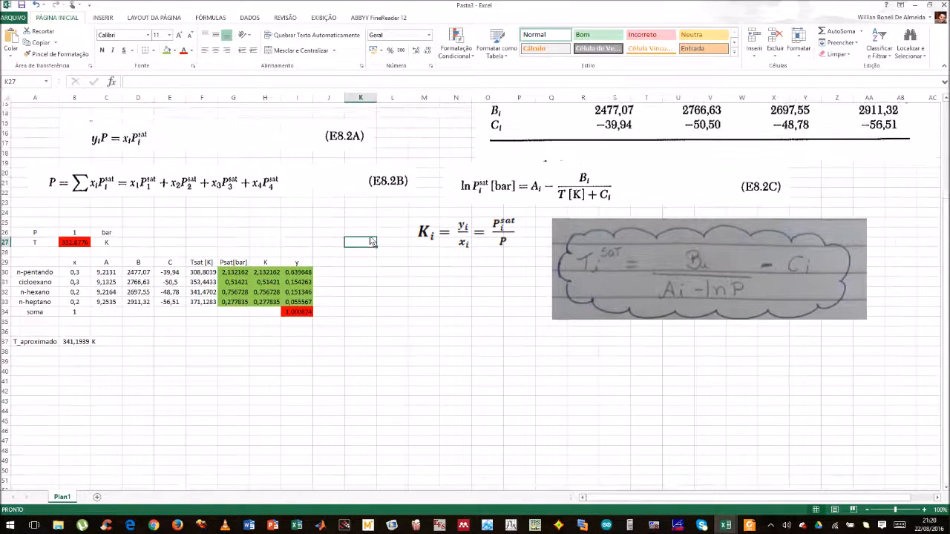
scroll(369, 240, "down", 2)
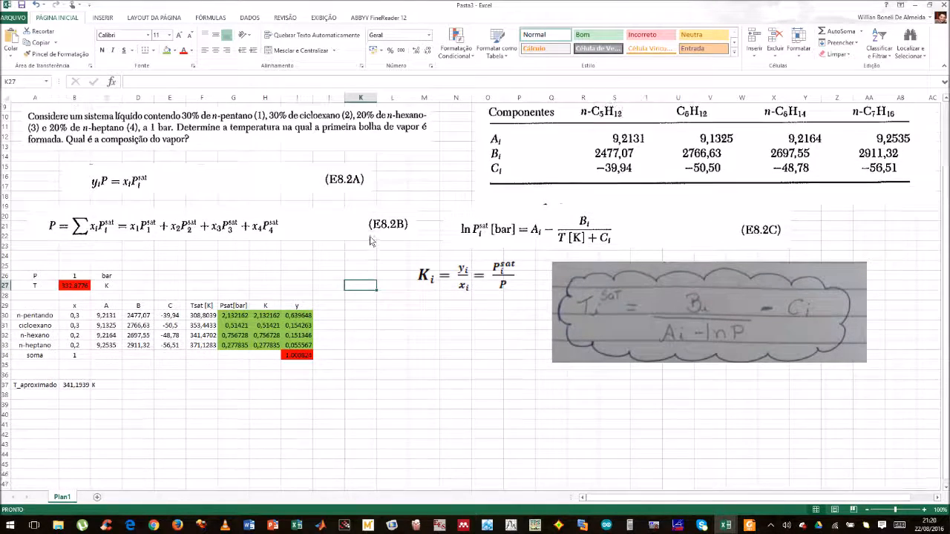
scroll(371, 240, "down", 1)
left_click_drag(41, 247, 317, 250)
left_click(382, 249)
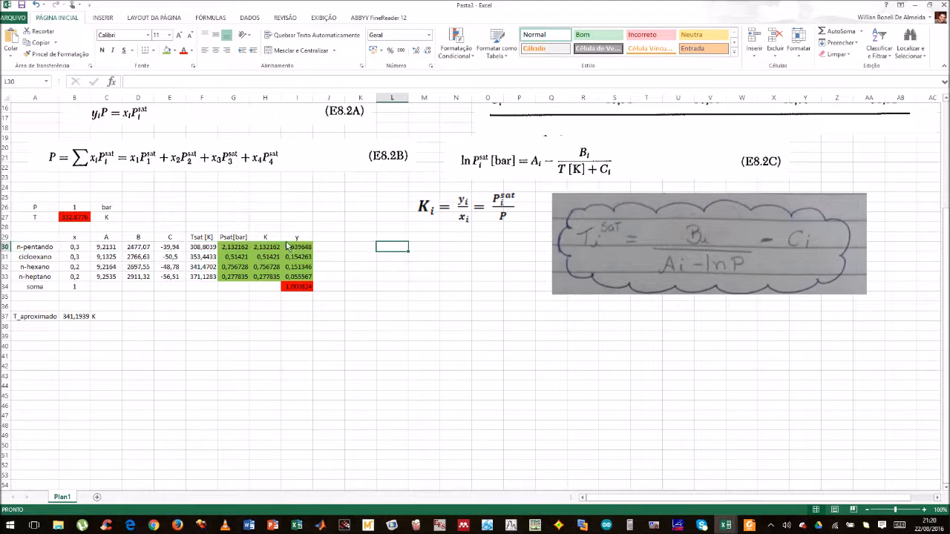
left_click(85, 217)
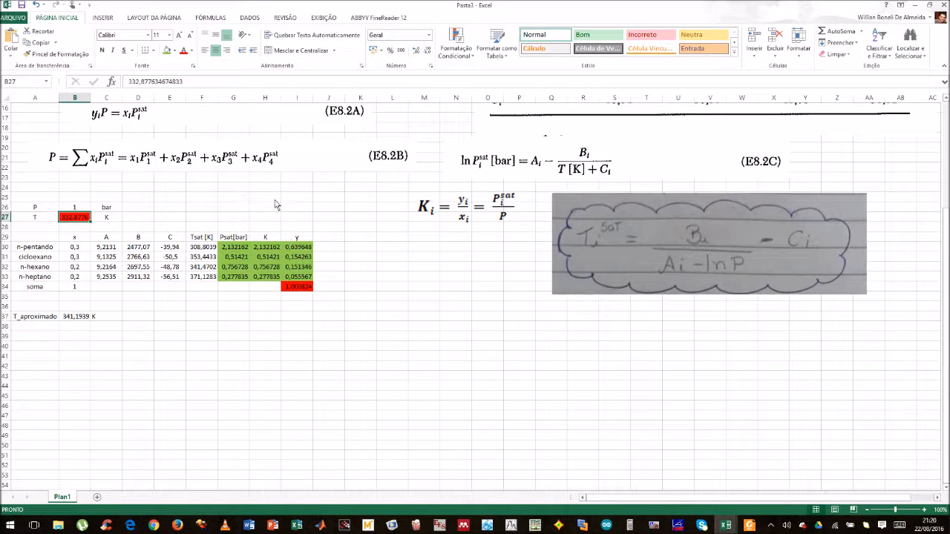
left_click_drag(44, 247, 297, 277)
left_click(349, 246)
left_click_drag(44, 248, 287, 252)
Step: Move the Antoine coefficients table image closer to the problem statement, and review the vapour fractions in I30:I33
scroll(519, 282, "up", 5)
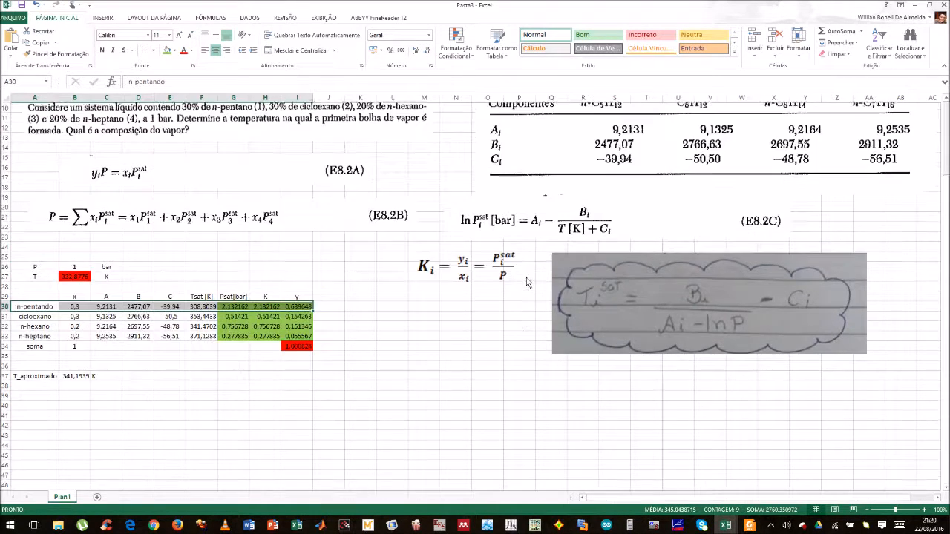
left_click_drag(586, 277, 469, 285)
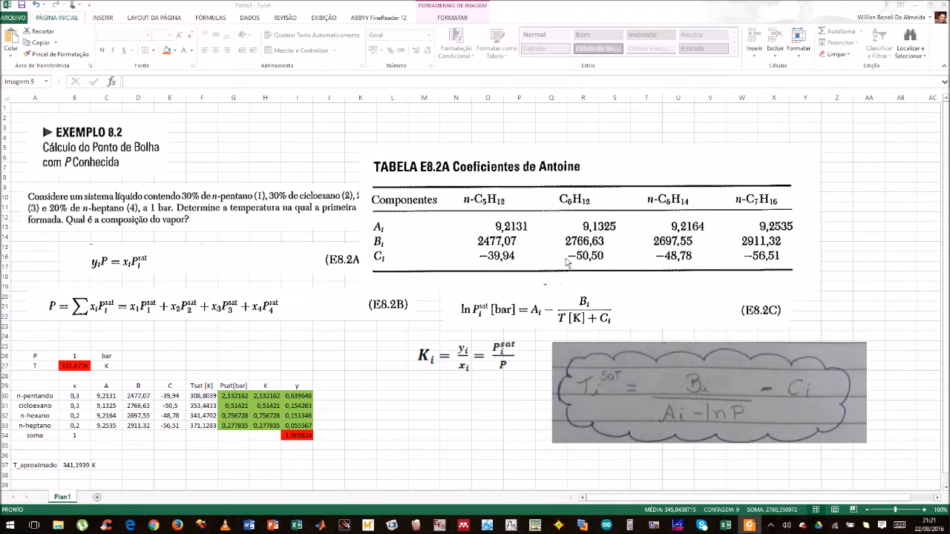
left_click(304, 398)
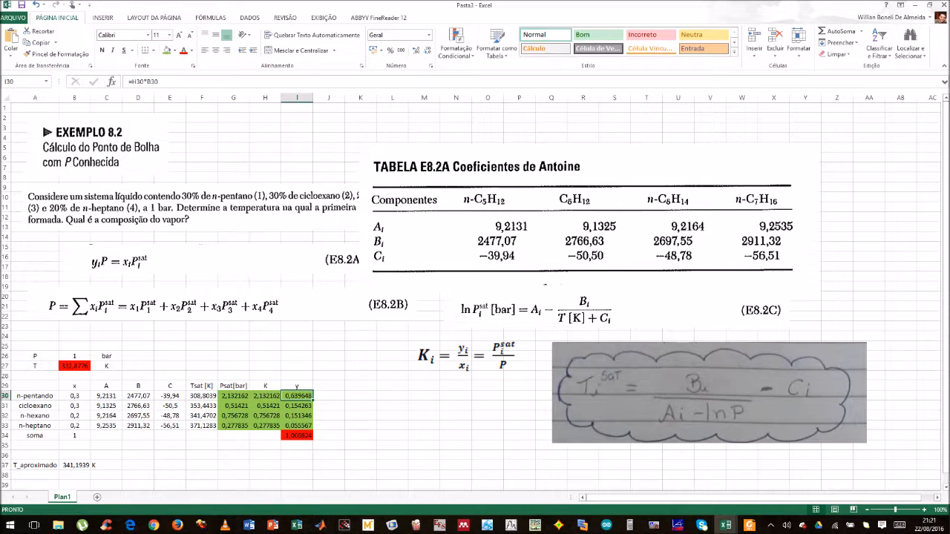
left_click(303, 428)
left_click_drag(304, 407, 314, 427)
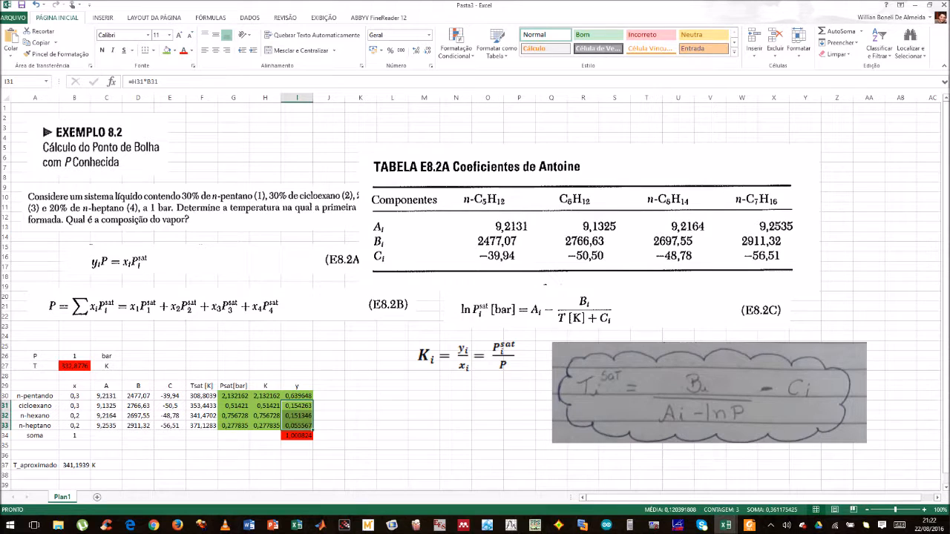
Step: Move the Antoine coefficients table image off the problem statement image so that they do not overlap, and adjust the statement image's position
scroll(307, 332, "down", 2)
left_click(303, 337)
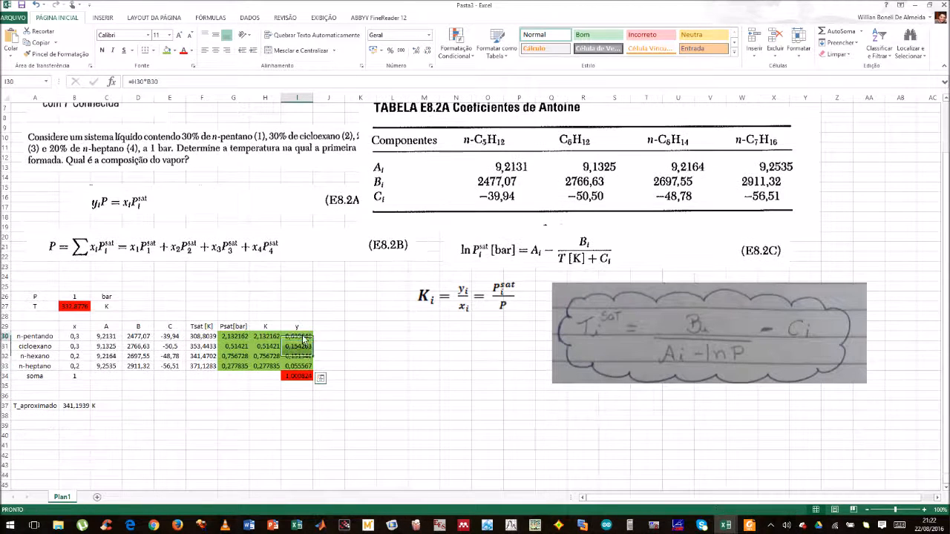
left_click_drag(43, 338, 296, 377)
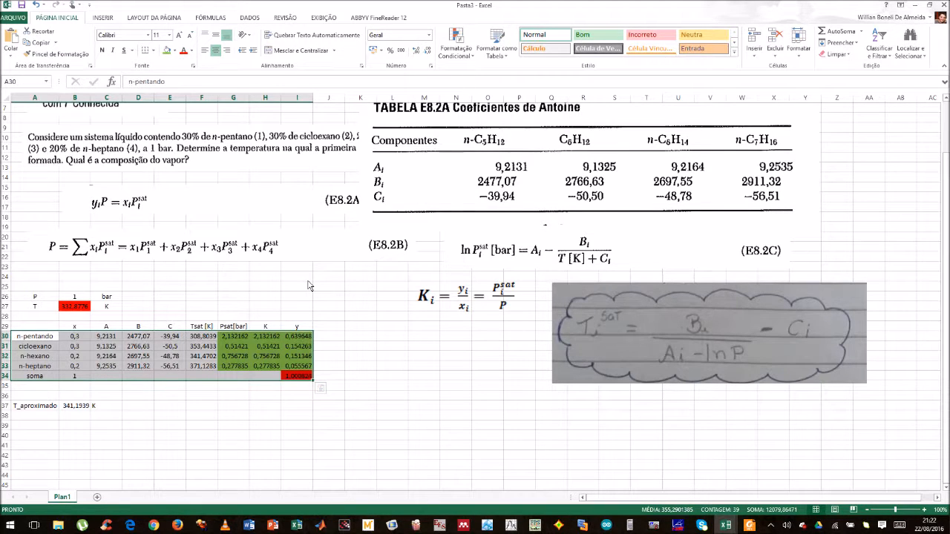
left_click_drag(417, 188, 545, 185)
left_click(404, 171)
left_click_drag(282, 152, 292, 153)
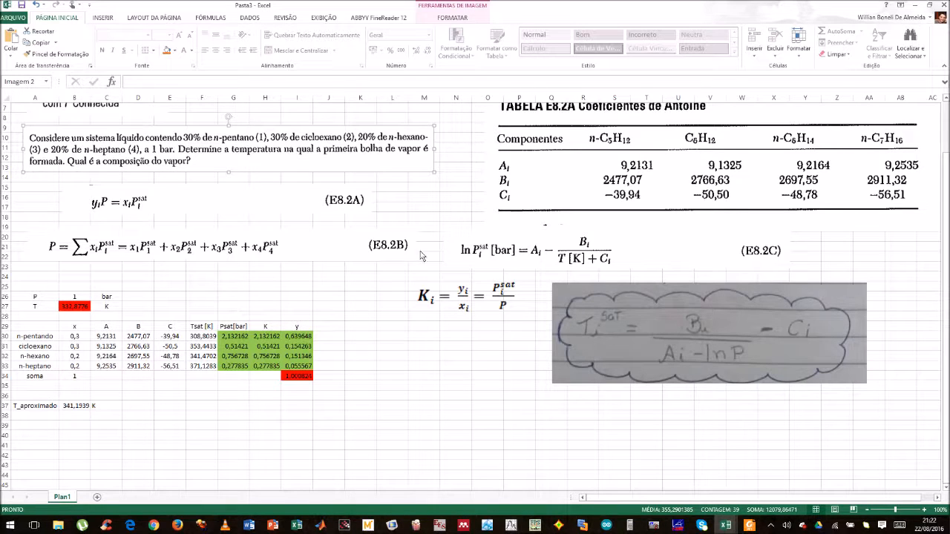
Step: Enter the note "mais leva é mais vaporizado" in J30, beside the vapour fraction of n-pentano
left_click(332, 337)
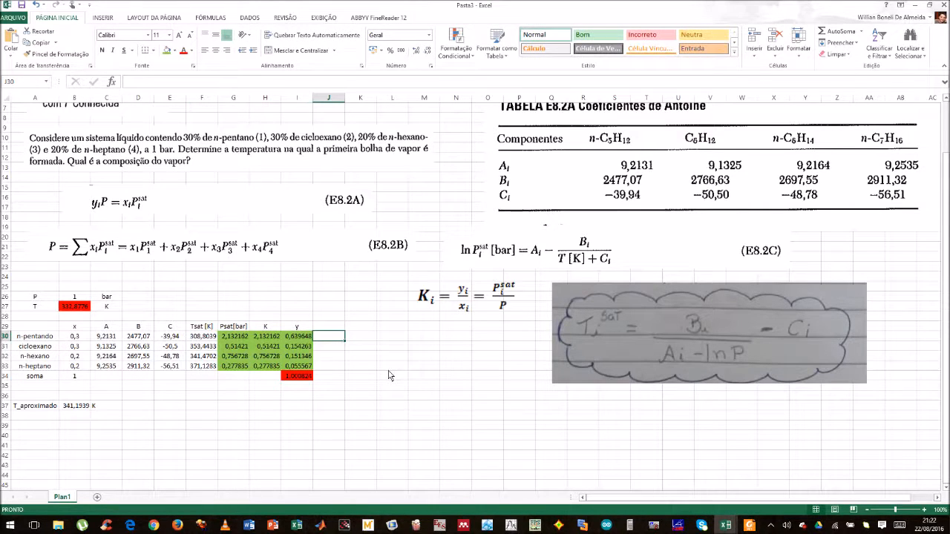
type("mais leva é")
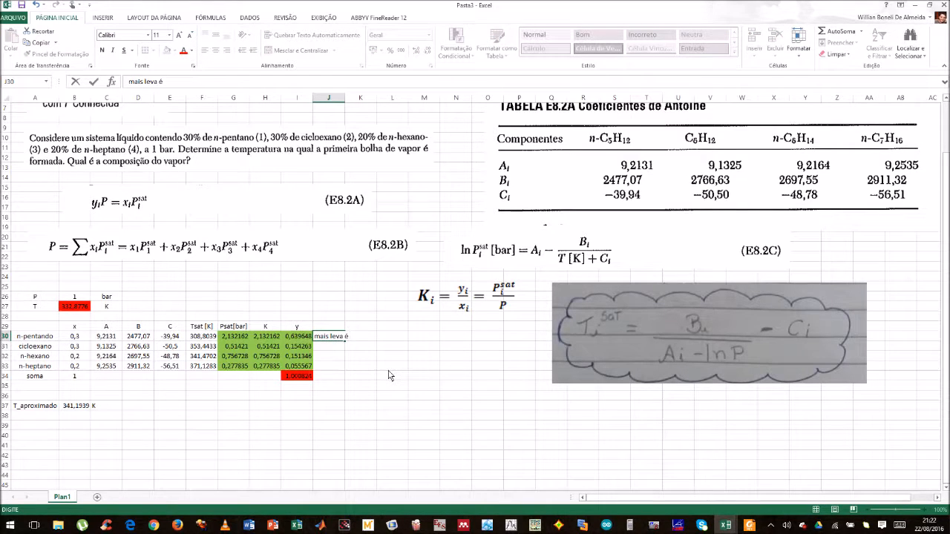
type(" mais vaporizado")
key("Return")
Step: Examine the cicloexano, n-hexano and n-heptano rows, comparing their vapour fractions in I31:I33 with the other columns
key("Down")
key("Left")
key("Left")
key("Left")
key("Left")
key("Left")
key("Right")
key("Right")
key("Right")
key("Right")
key("shift+Down")
key("shift+Down")
key("shift+Left")
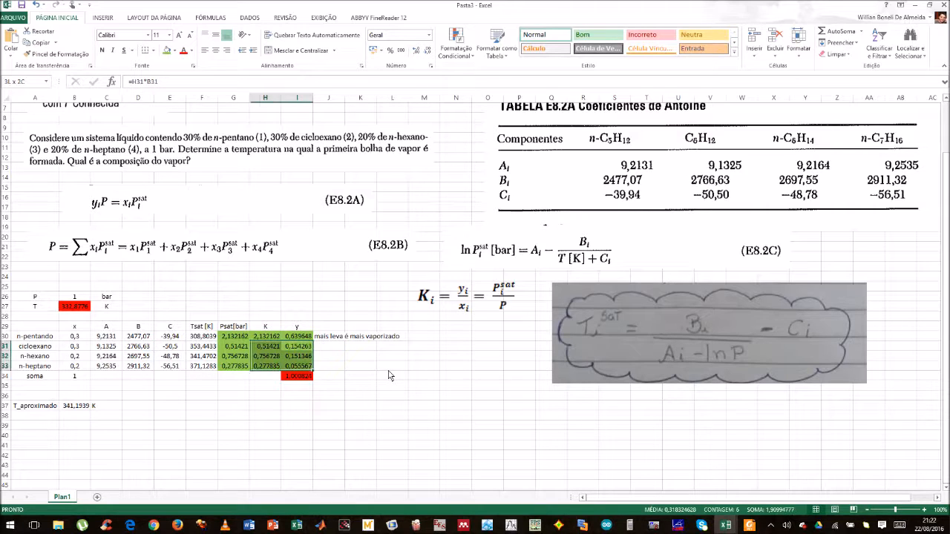
key("shift+Left")
key("shift+Left")
key("shift+Left")
key("shift+Left")
key("shift+Left")
key("shift+Left")
key("shift+Left")
key("shift+Right")
key("shift+Right")
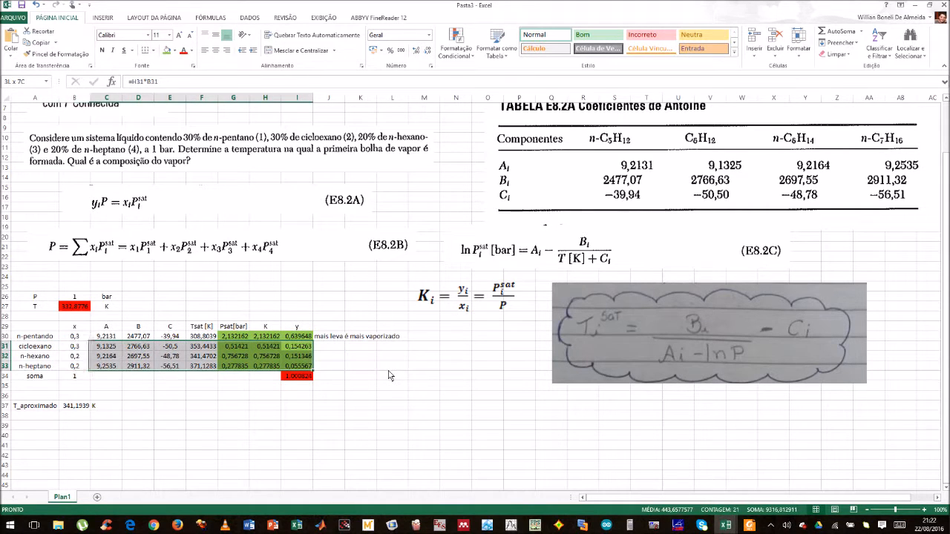
key("shift+Right")
key("shift+Right")
key("shift+Right")
key("shift+Right")
key("shift+Right")
key("shift+Right")
key("shift+Right")
key("shift+Right")
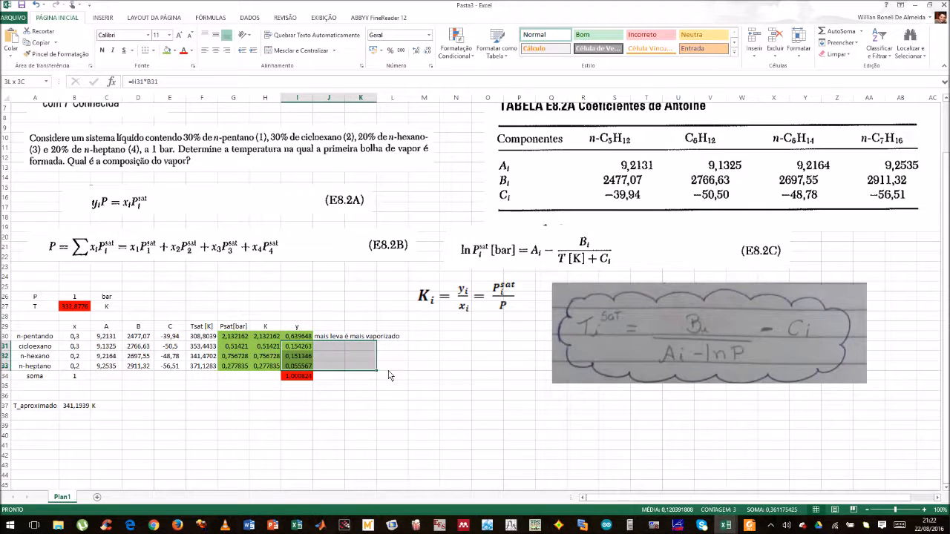
key("shift+Left")
key("shift+Left")
left_click(379, 367)
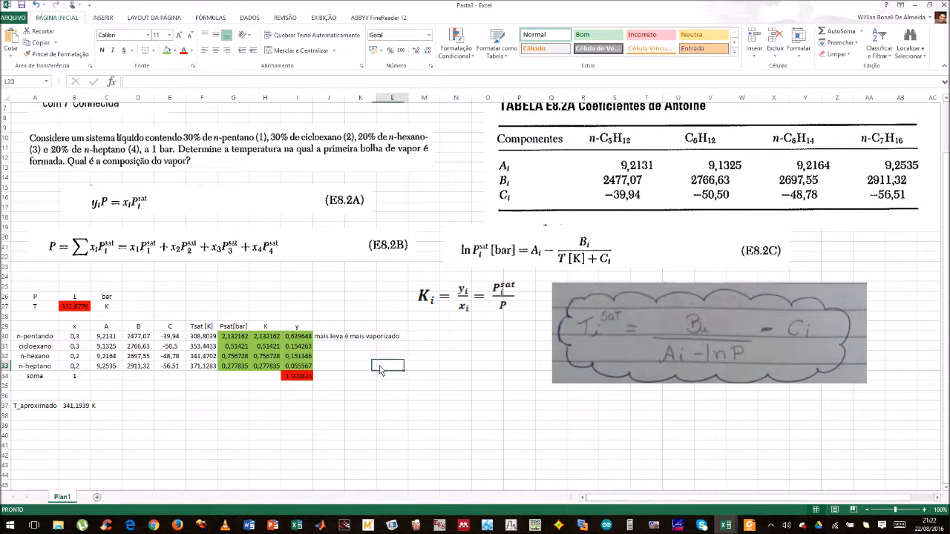
scroll(460, 317, "up", 2)
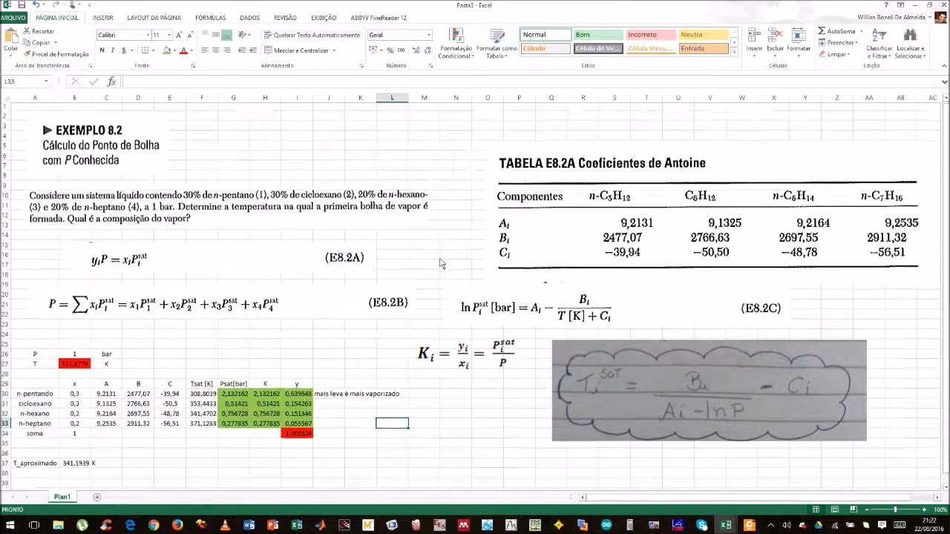
Step: Review the complete component table in A29:L34, including the vapour fraction sum in I34, alongside the problem statement
scroll(440, 263, "down", 3)
key("Left")
key("Left")
key("Left")
key("Down")
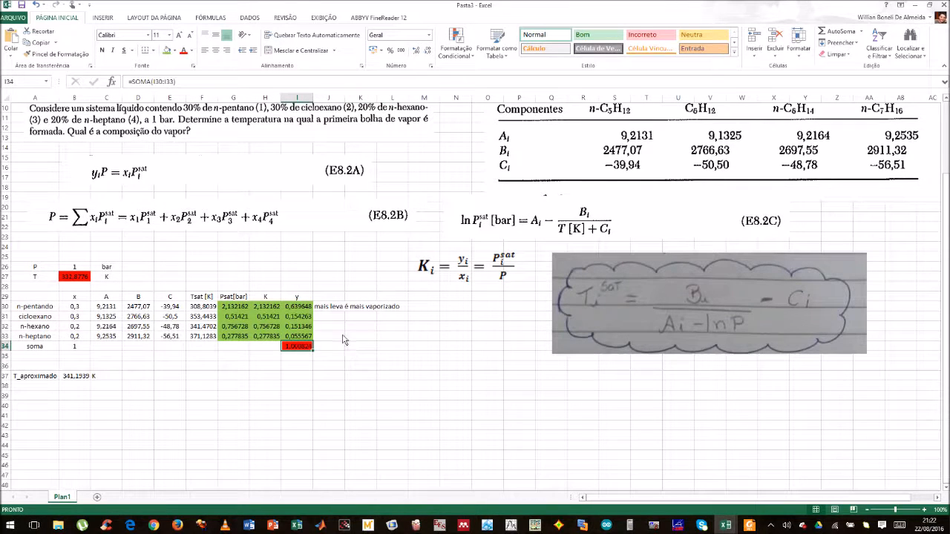
left_click_drag(22, 296, 403, 351)
left_click(402, 359)
left_click_drag(28, 297, 392, 352)
left_click(362, 364)
left_click_drag(36, 298, 381, 349)
left_click(365, 364)
left_click(41, 298)
left_click_drag(41, 299, 392, 352)
left_click(329, 357)
left_click_drag(38, 297, 401, 347)
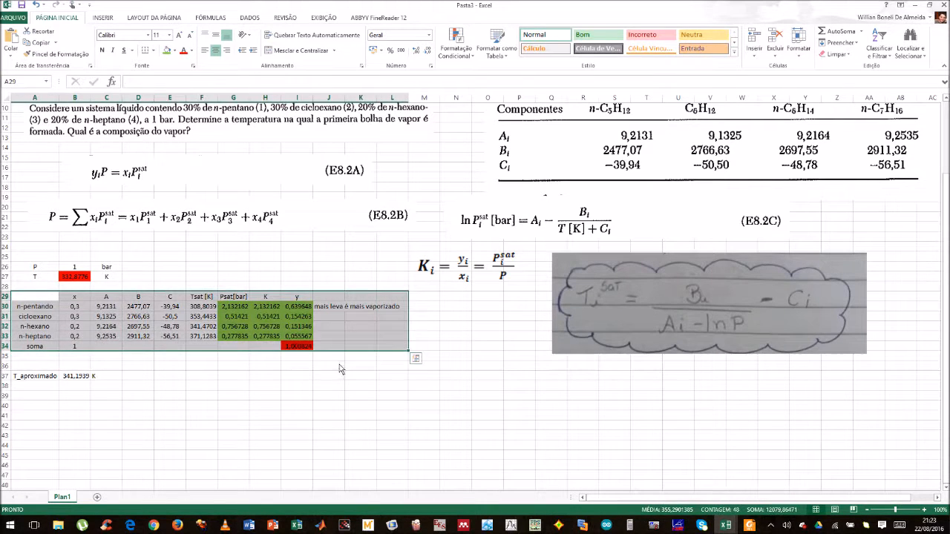
left_click(339, 364)
left_click_drag(31, 298, 392, 351)
scroll(389, 350, "up", 3)
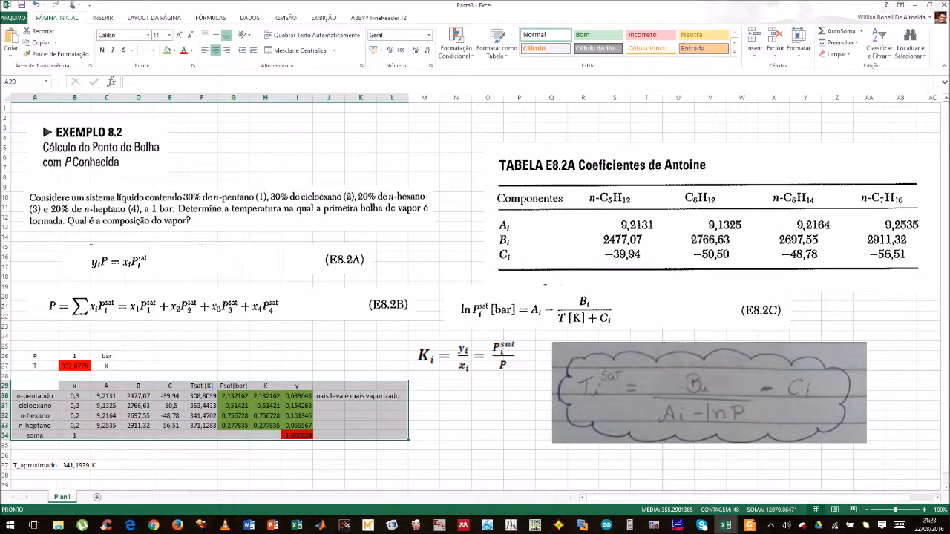
Step: Paste the heading image of Exemplo 8.3, the dew point calculation with known P, at A41 below the solved example
left_click(297, 525)
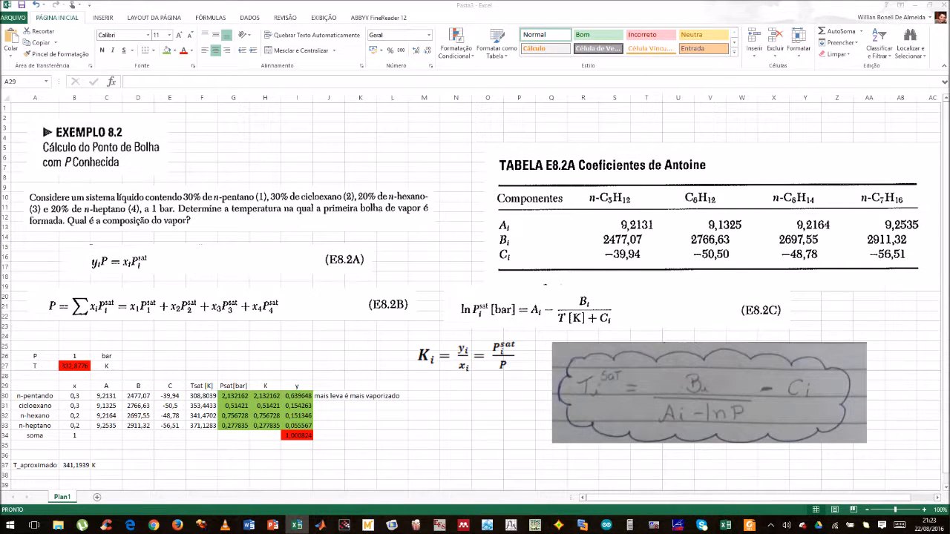
left_click(423, 245)
scroll(442, 228, "down", 10)
scroll(445, 228, "down", 1)
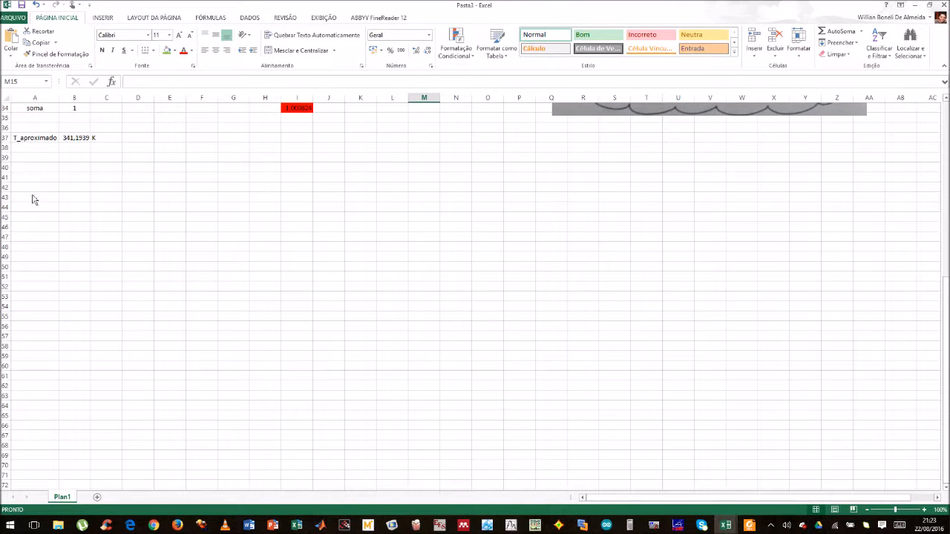
left_click(33, 177)
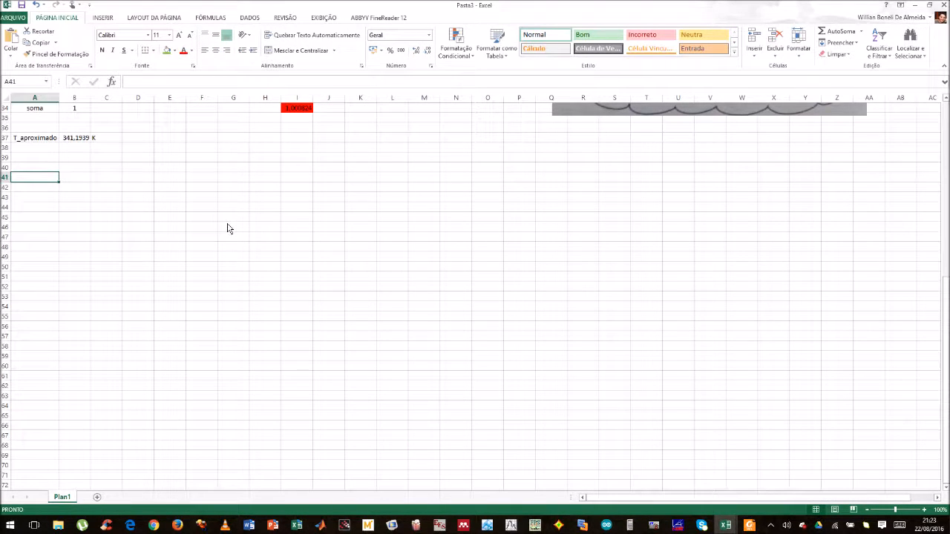
key("ctrl+v")
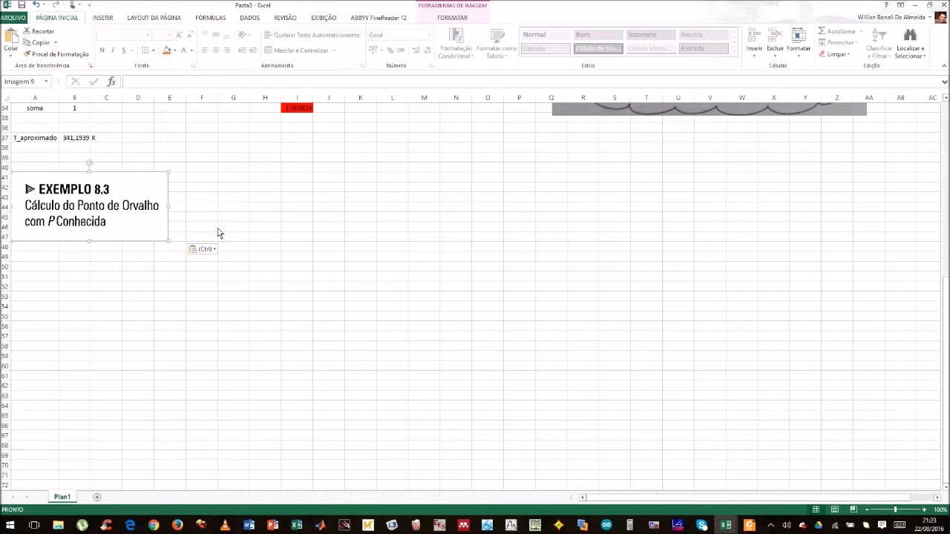
scroll(220, 233, "up", 3)
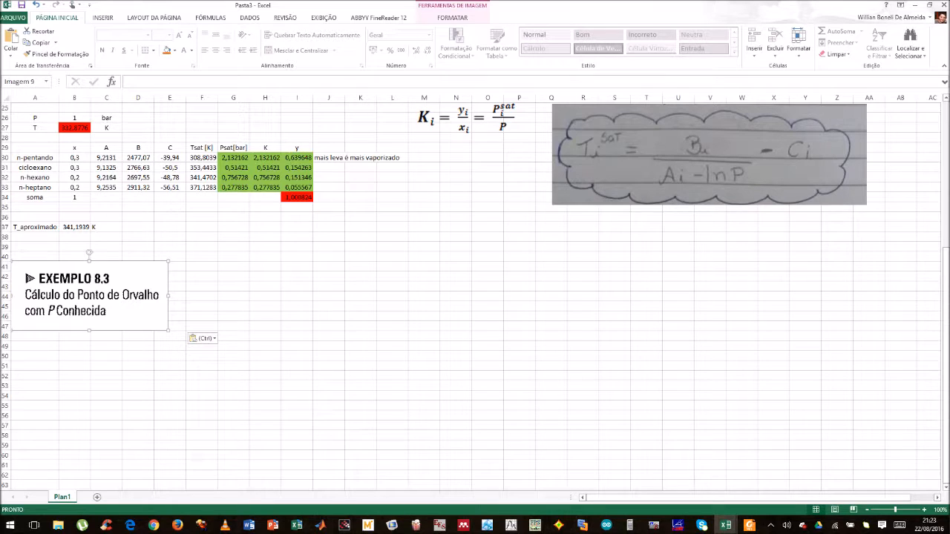
Step: Paste the equation E8.3A image for the liquid fraction and place it beside the Exemplo 8.3 heading
key("alt+Tab")
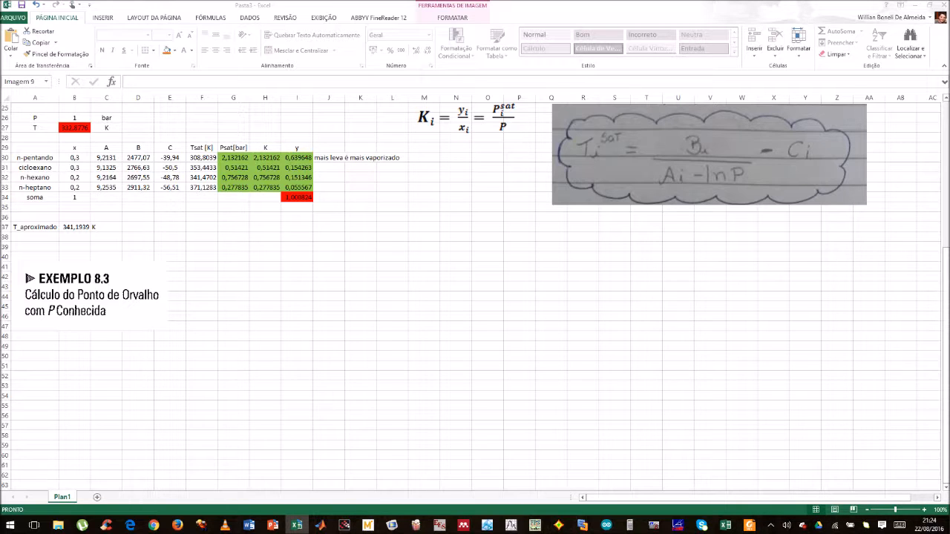
left_click(266, 268)
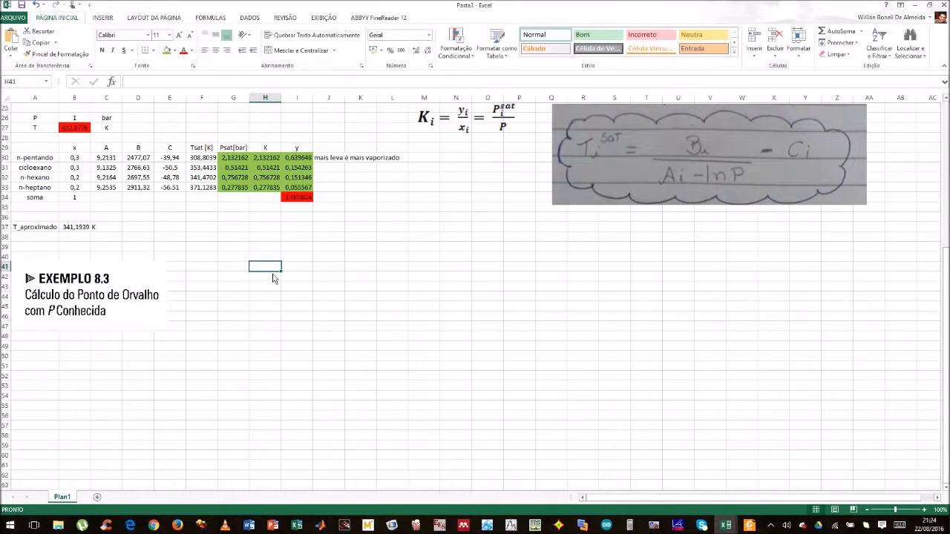
key("ctrl+v")
left_click_drag(349, 292, 329, 302)
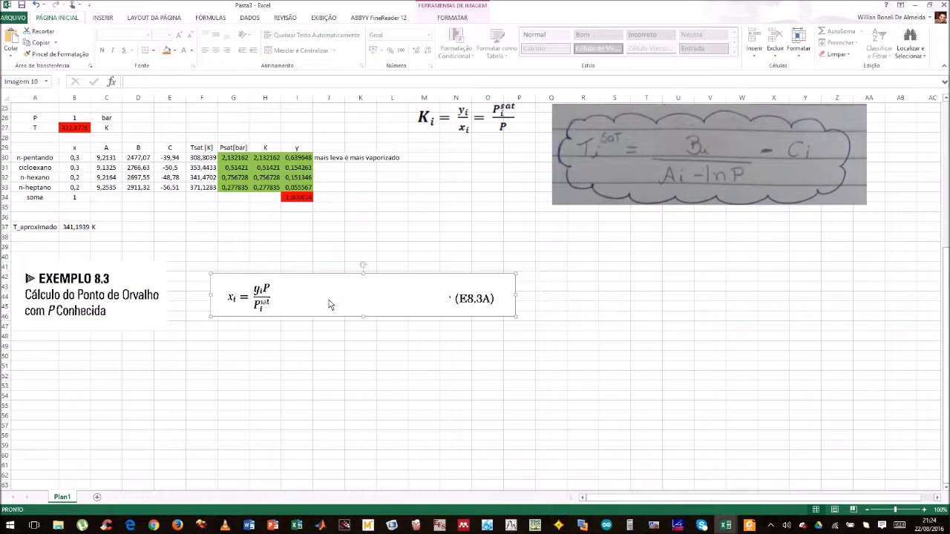
Step: Paste the equation E8.3B summation image and align it just below equation E8.3A
left_click(297, 526)
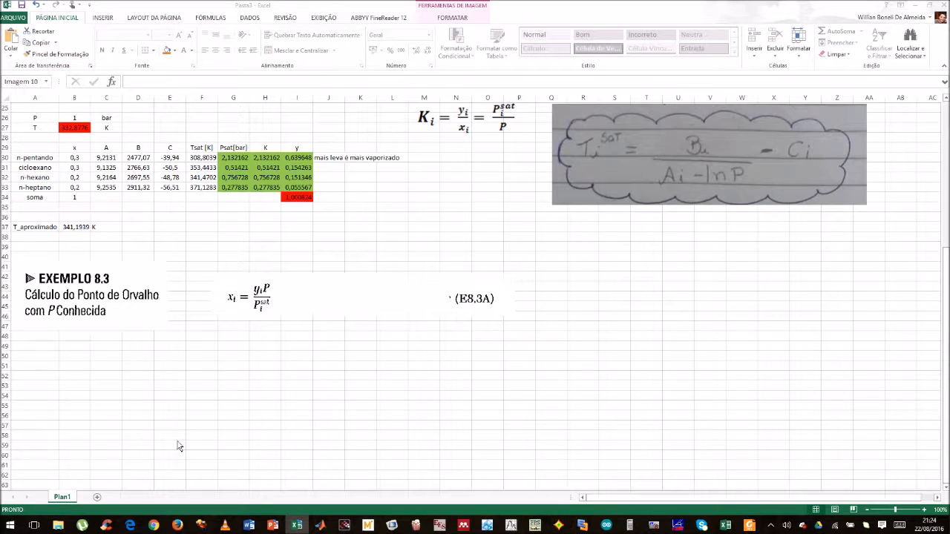
left_click(242, 350)
key("ctrl+v")
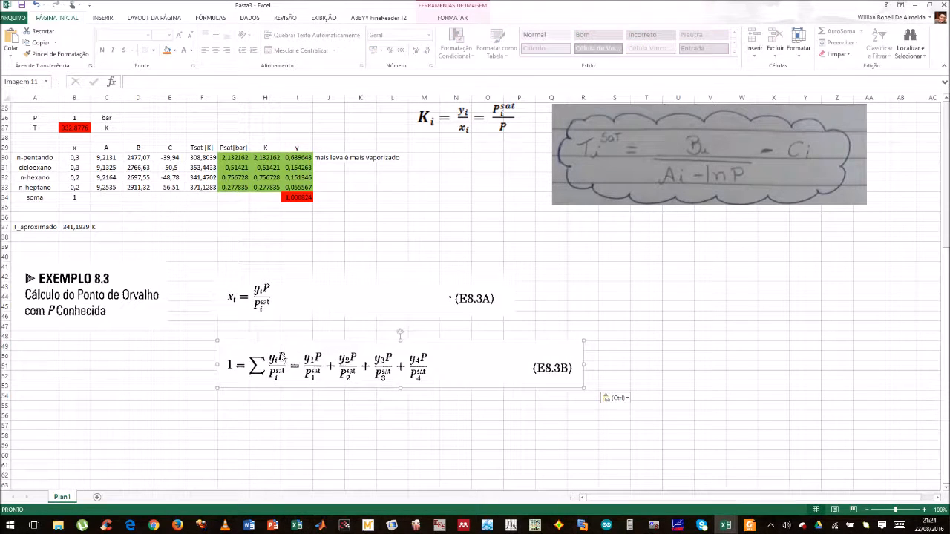
left_click(341, 365)
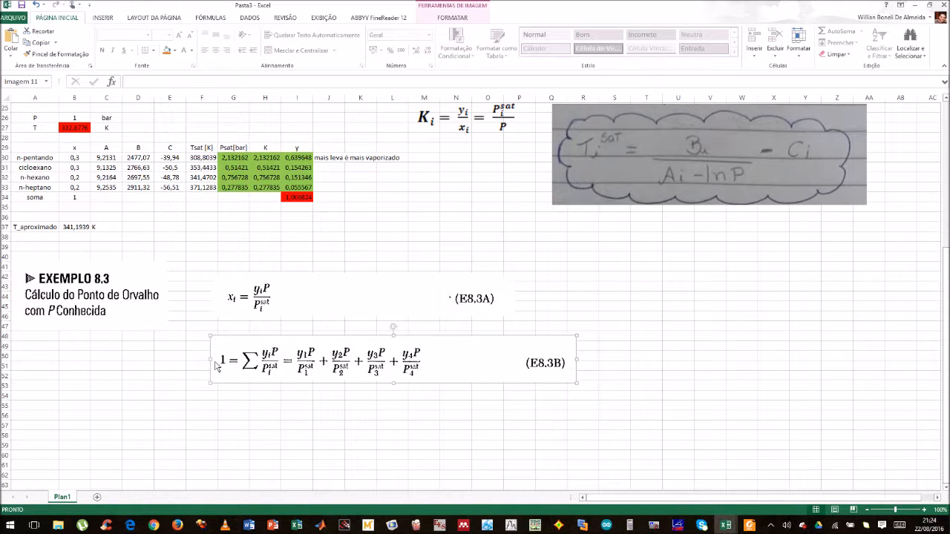
left_click_drag(331, 366, 336, 362)
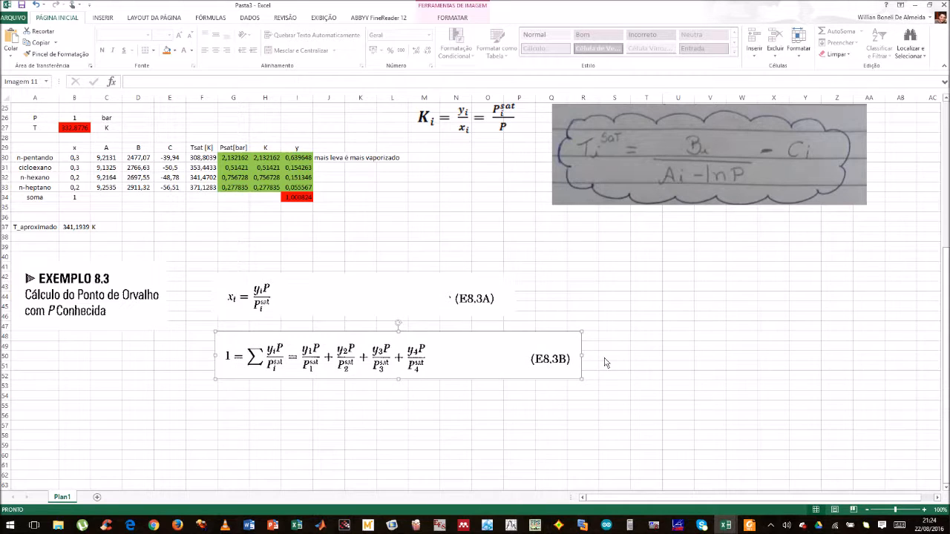
Step: Move the E8.3A and E8.3B equation images farther from the Exemplo 8.3 heading and higher up, keeping E8.3A above E8.3B
scroll(475, 297, "down", 2)
scroll(475, 296, "up", 2)
left_click_drag(286, 362, 365, 360)
left_click_drag(336, 300, 417, 299)
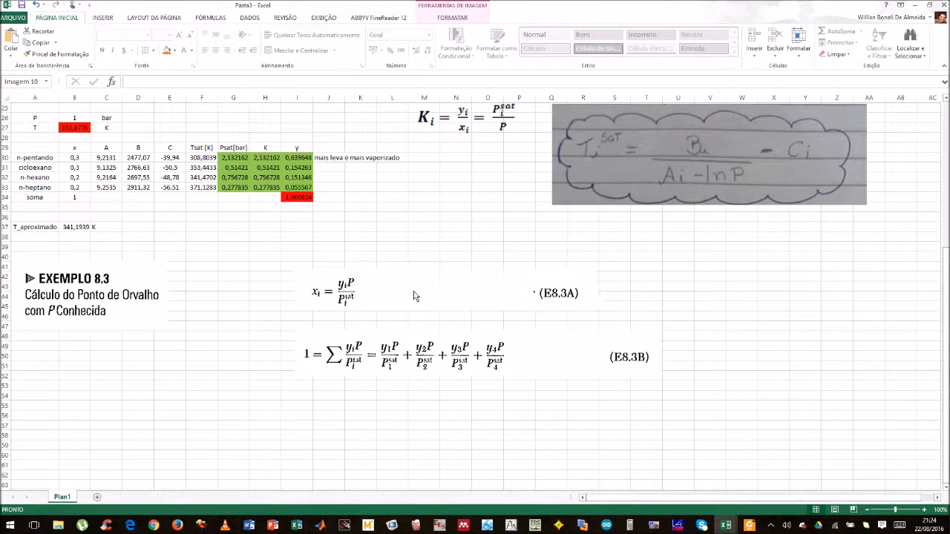
left_click(435, 356)
scroll(460, 326, "up", 5)
scroll(386, 293, "up", 1)
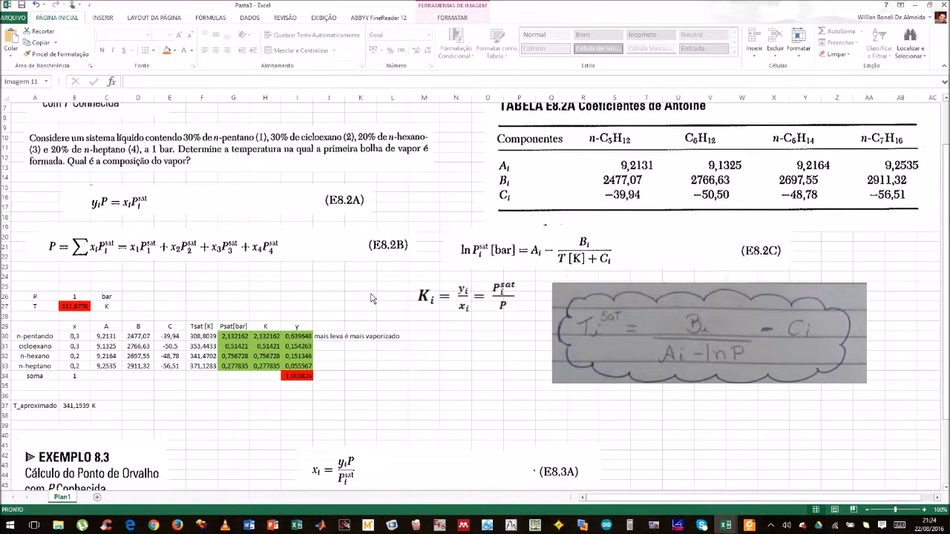
scroll(375, 296, "down", 2)
scroll(374, 297, "down", 4)
left_click_drag(413, 350, 470, 343)
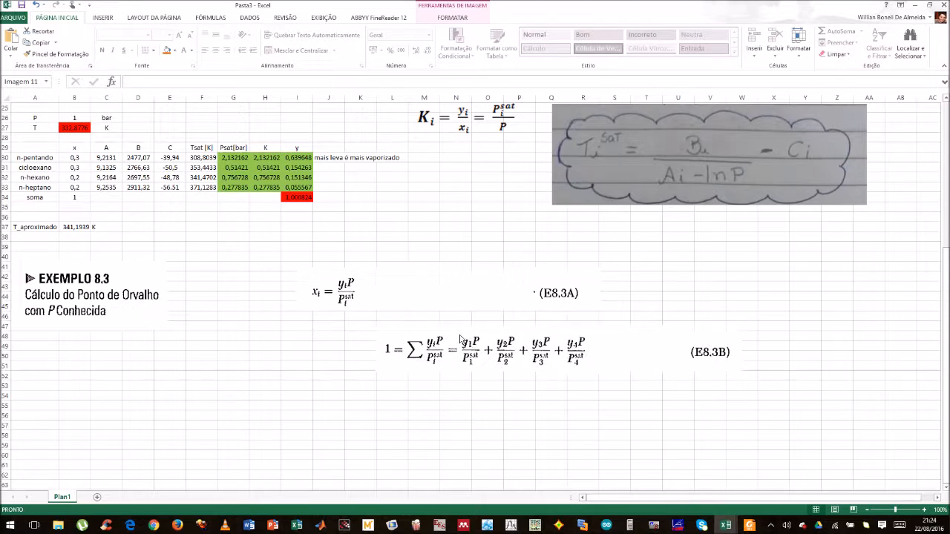
left_click_drag(439, 292, 468, 270)
left_click_drag(483, 331, 475, 313)
Step: Copy the pressure, temperature, composition and Antoine coefficient data in A26:E34 to A50, below the Exemplo 8.3 heading
scroll(223, 301, "up", 2)
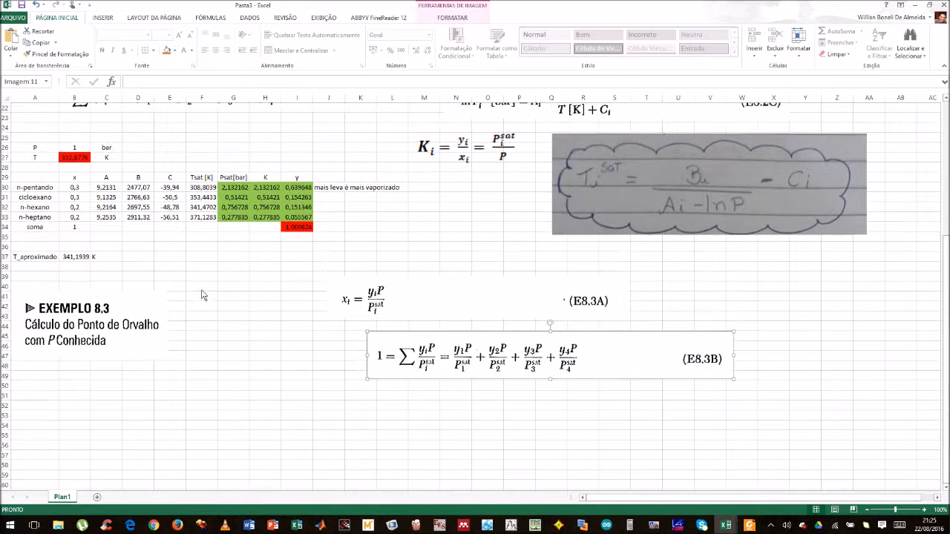
left_click_drag(34, 178, 174, 265)
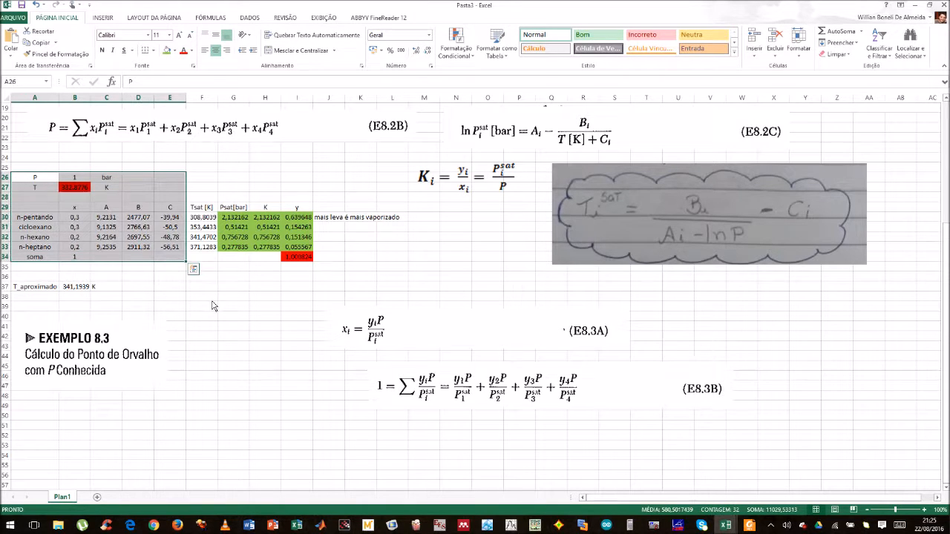
key("ctrl+c")
scroll(217, 305, "down", 4)
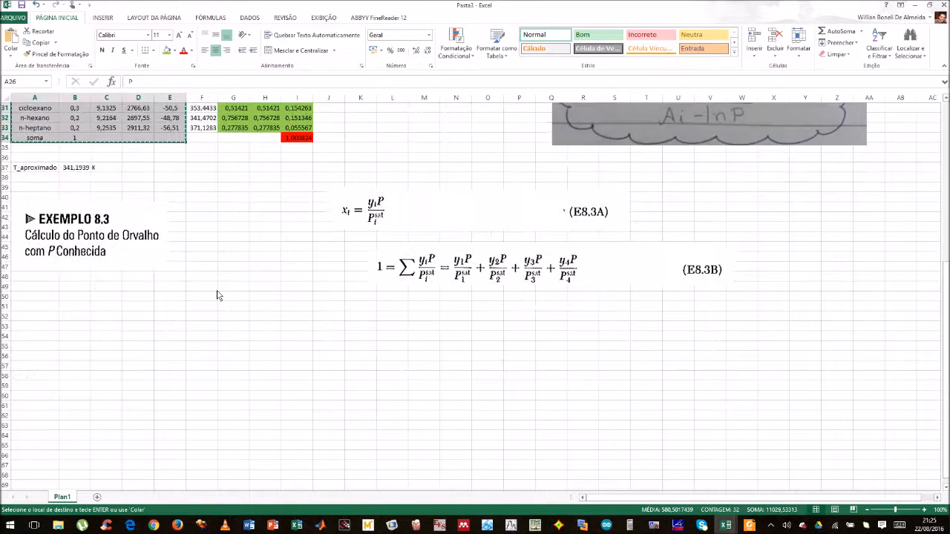
left_click(42, 298)
key("ctrl+v")
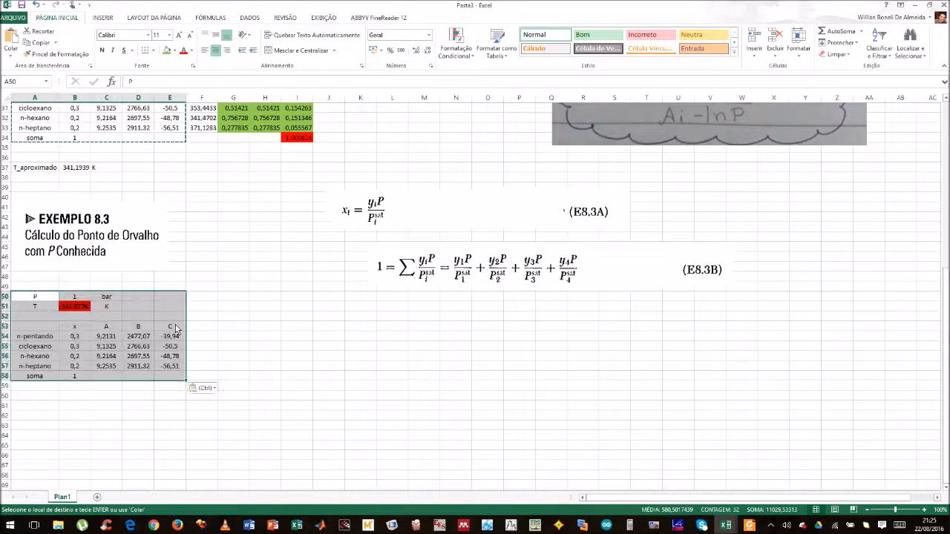
Step: Move the duplicated data block from A50:E58 down so that it starts at A61
scroll(251, 328, "down", 2)
scroll(251, 328, "up", 2)
scroll(252, 326, "down", 1)
scroll(253, 326, "up", 2)
scroll(252, 324, "down", 1)
key("ctrl+c")
left_click(49, 405)
key("ctrl+v")
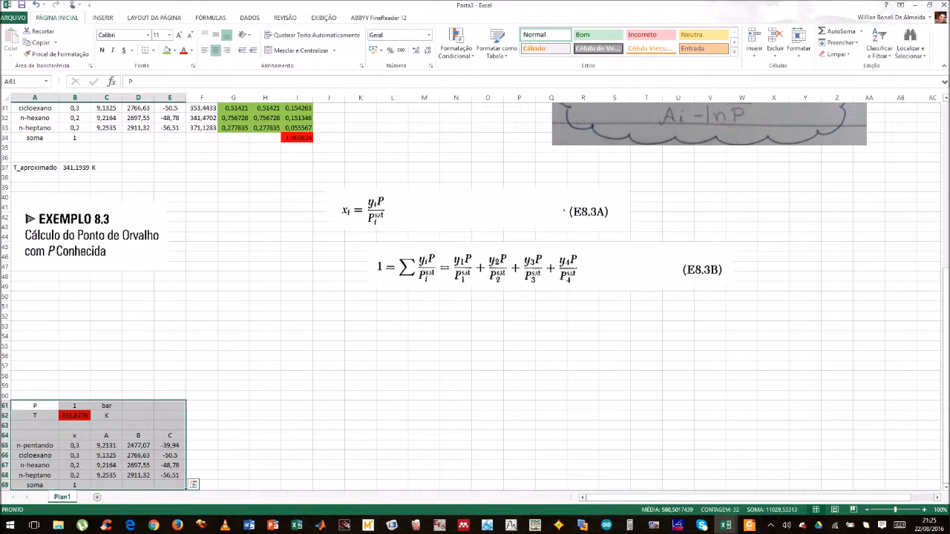
Step: Paste the Example 8.3 problem statement image at A51, between the Exemplo 8.3 heading and the data block
left_click(475, 268)
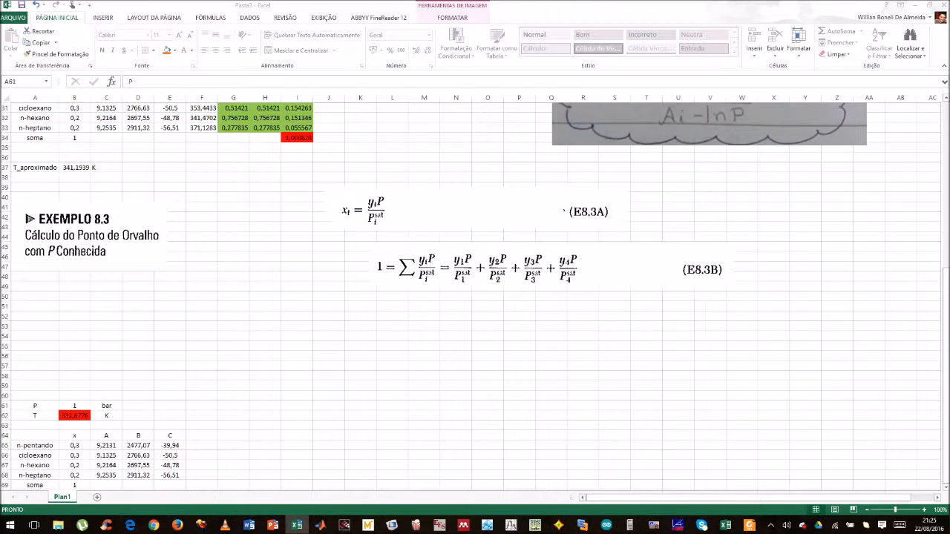
left_click(33, 313)
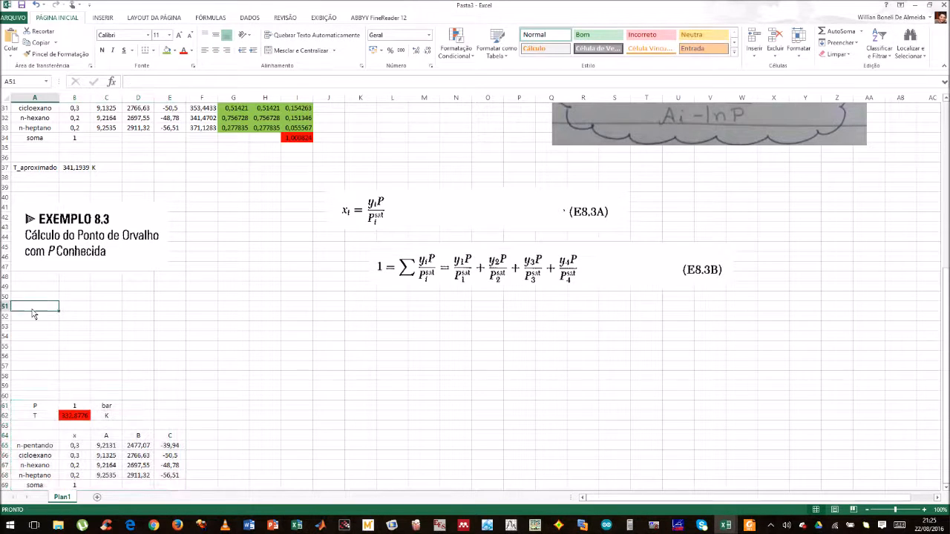
key("ctrl+v")
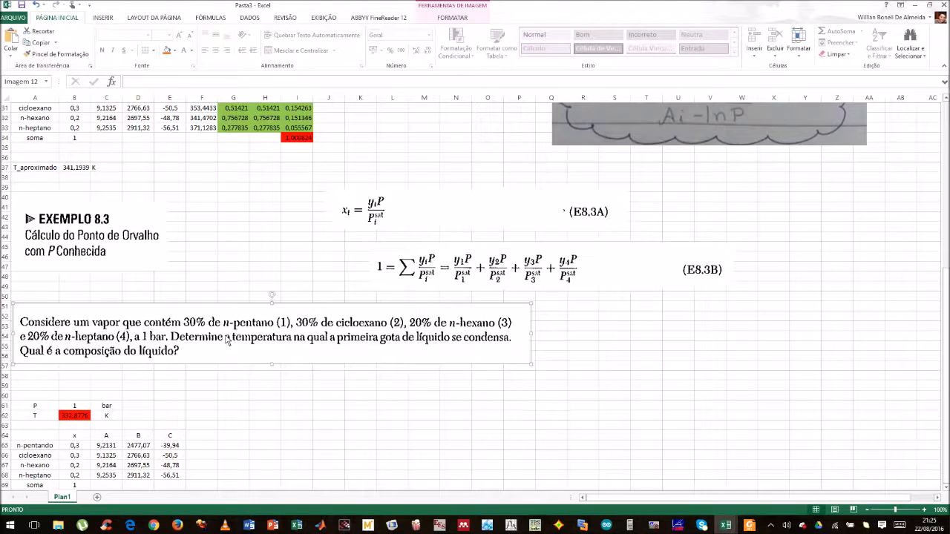
Step: Move the E8.3A and E8.3B equation images below the problem statement, beside the A61 data block, with E8.3A above E8.3B
left_click_drag(456, 264, 364, 410)
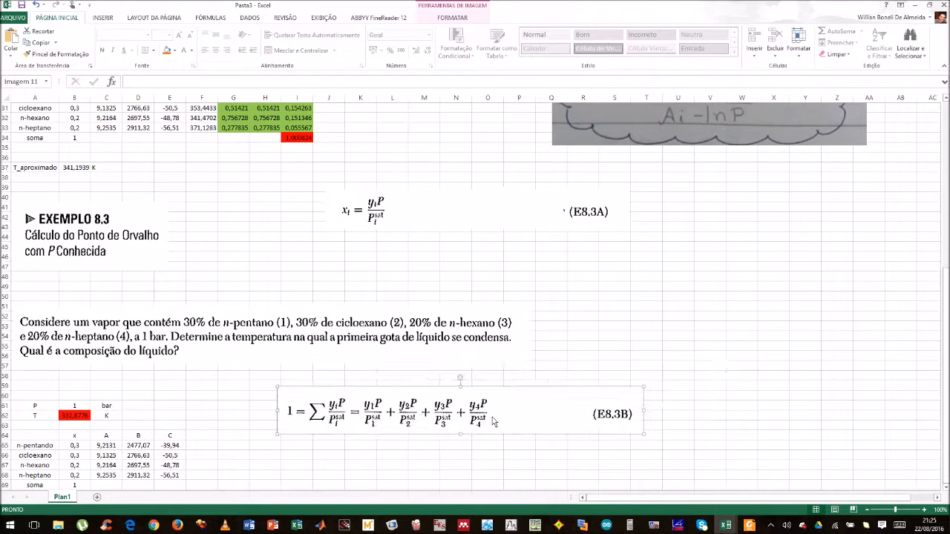
left_click_drag(494, 416, 781, 433)
left_click_drag(402, 217, 360, 415)
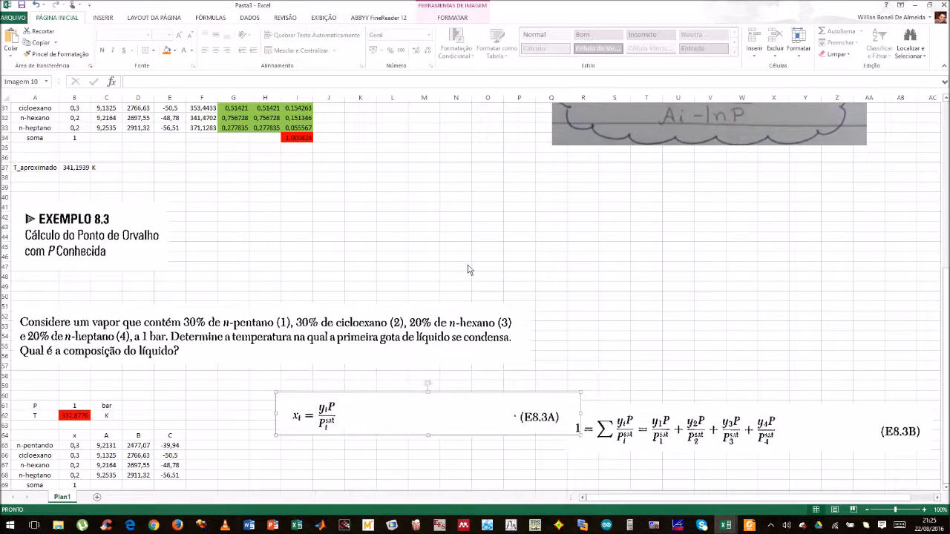
scroll(469, 266, "down", 4)
scroll(470, 262, "down", 2)
left_click_drag(622, 265, 328, 309)
left_click_drag(370, 241, 379, 234)
left_click_drag(392, 295, 395, 282)
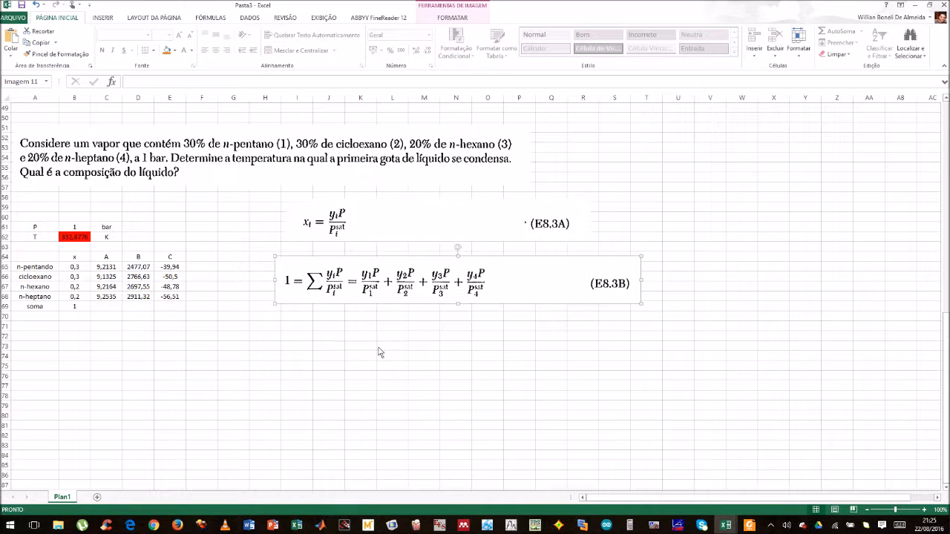
Step: Replace the temperature in B62 with a question mark
scroll(218, 305, "up", 1)
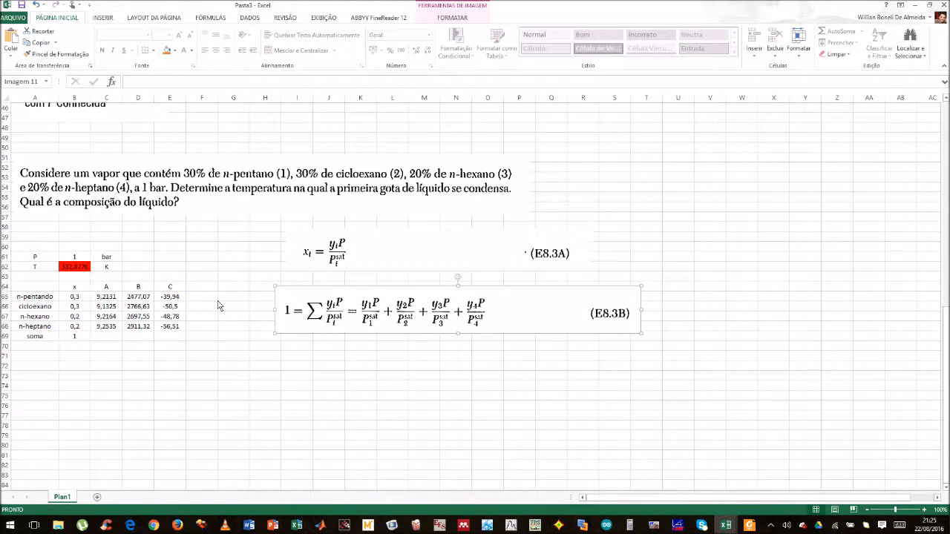
left_click(101, 295)
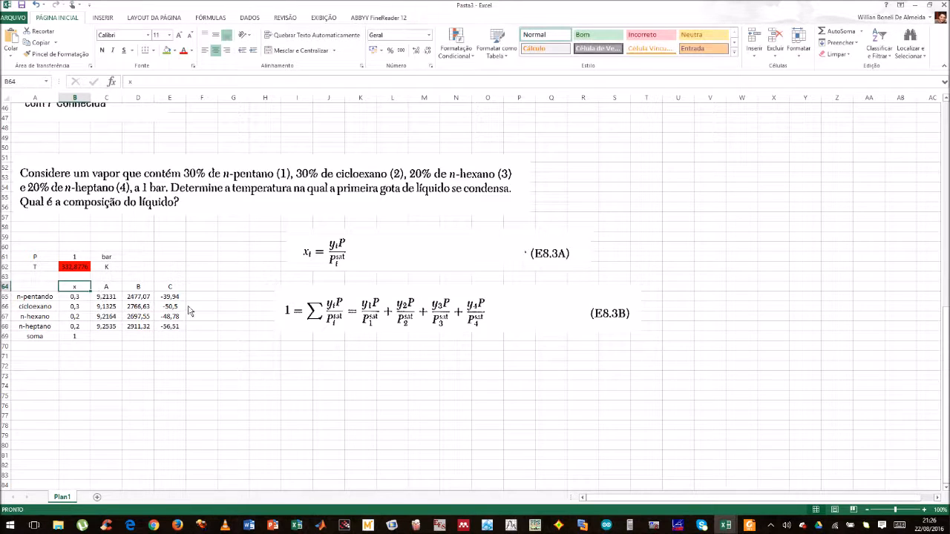
left_click(83, 268)
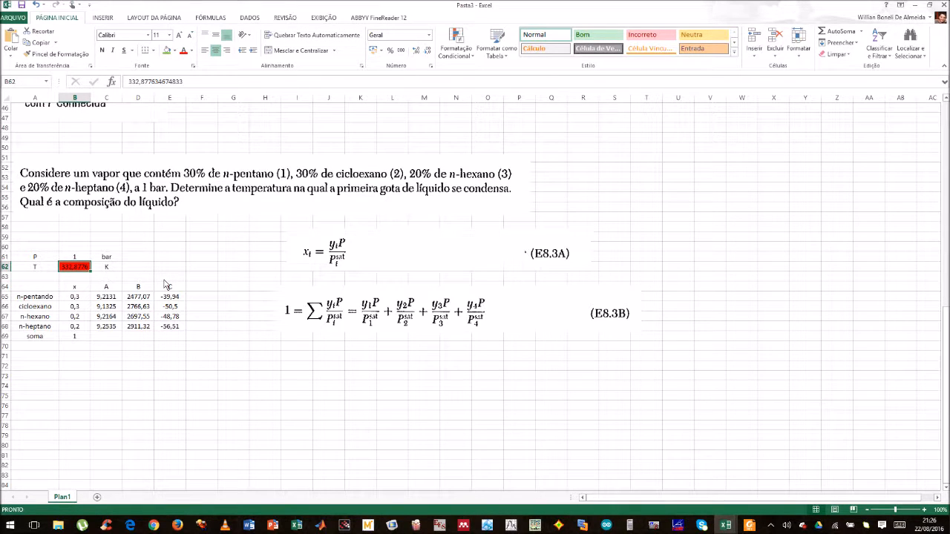
key("Delete")
type("?")
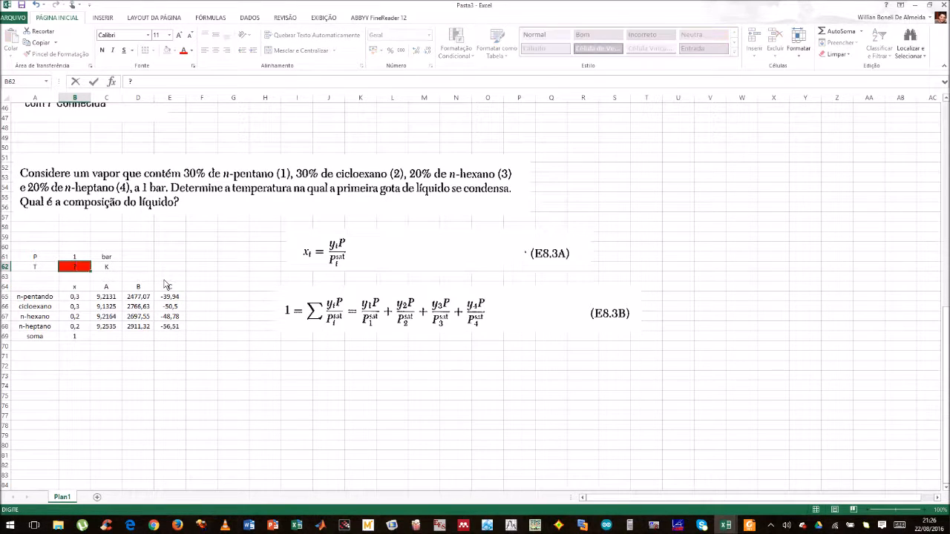
key("Return")
Step: Clear the composition values in B65:B68 and rename the column header in B64 to y
key("Down")
key("Down")
key("shift+Down")
key("shift+Down")
key("shift+Down")
key("Delete")
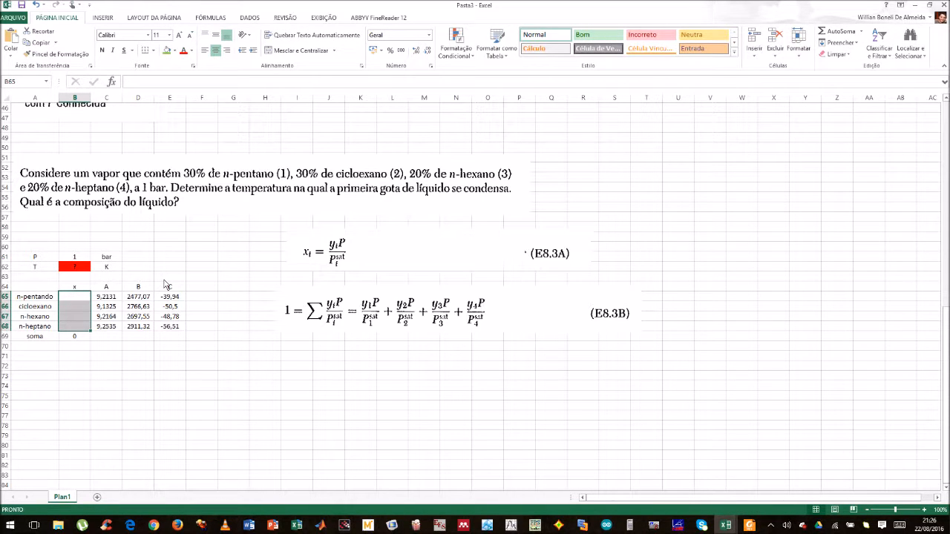
key("Up")
type("y")
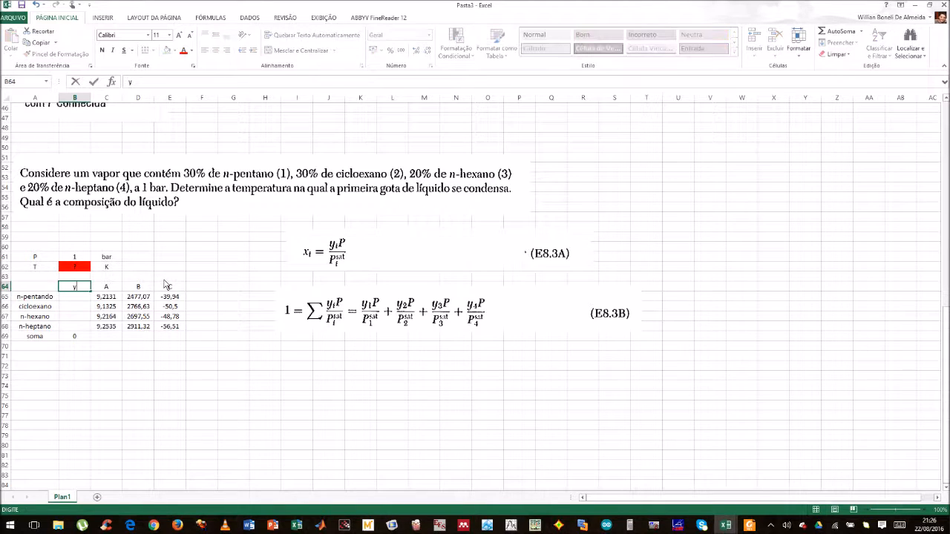
key("Return")
Step: Enter the vapor fractions 0,3, 0,3, 0,2 and 0,2 in B65:B68
type("03")
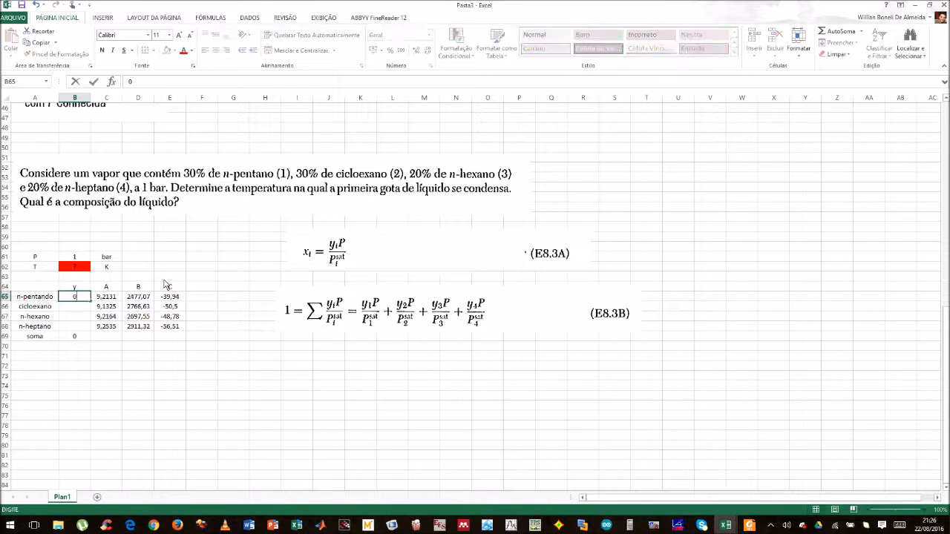
key("Return")
key("Up")
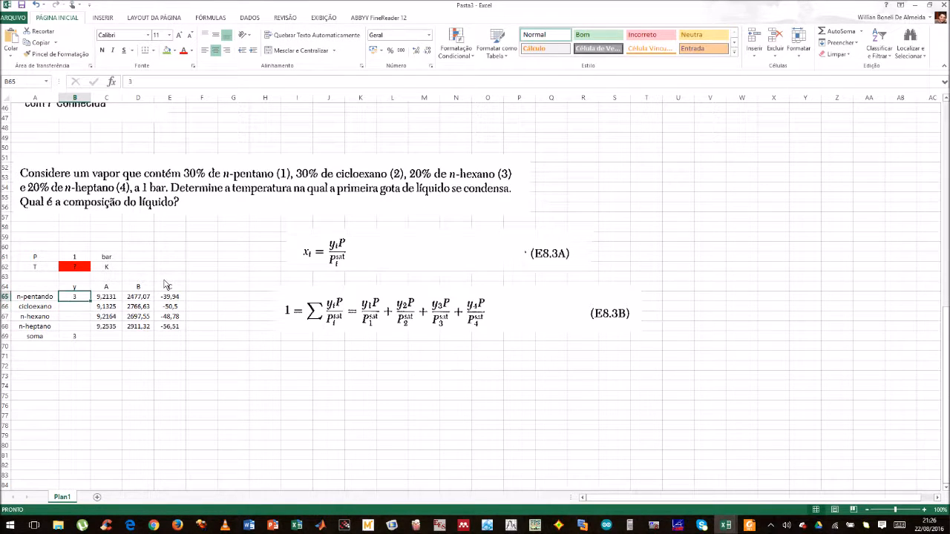
type("0,3")
key("Return")
type("0,3")
key("Return")
type("0,2")
key("Return")
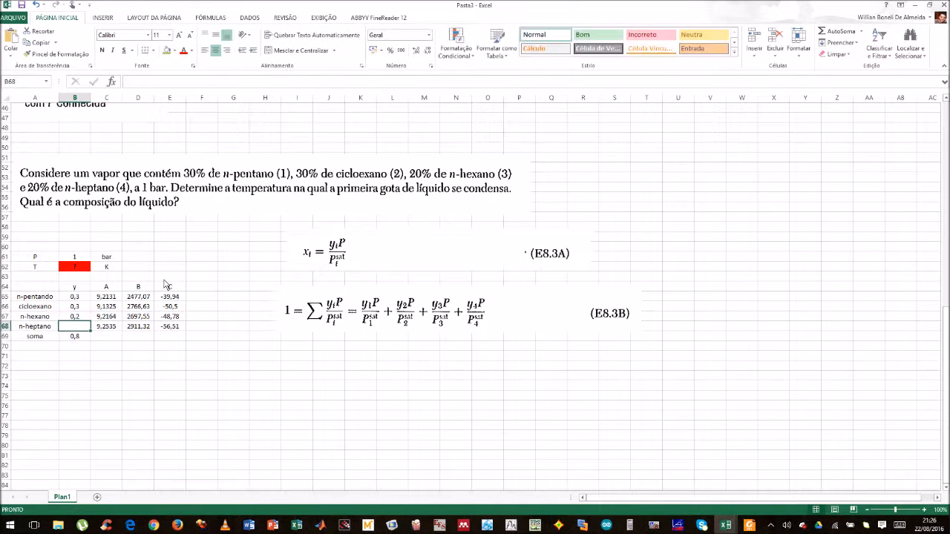
type("0,2")
key("Return")
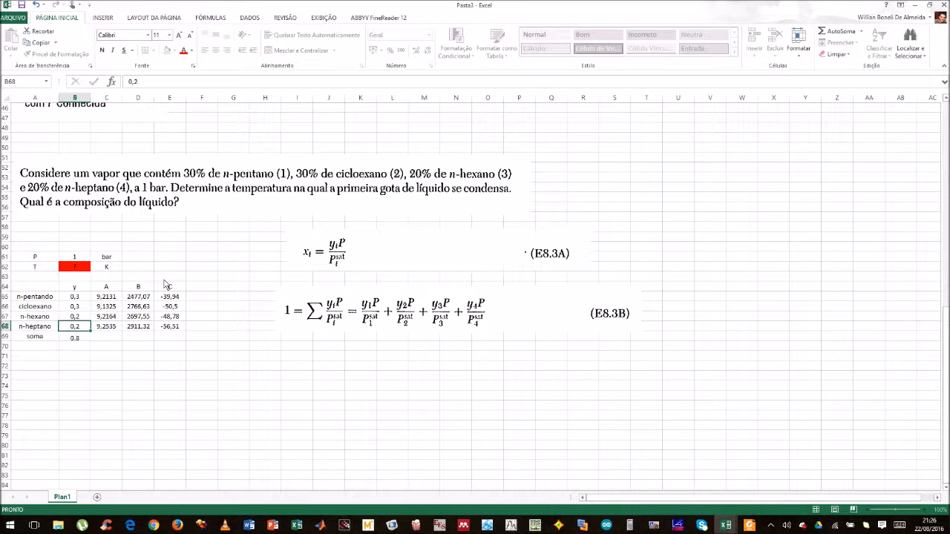
Step: Move the E8.3A and E8.3B images farther away from the data block to around columns O and P, freeing the columns after C
key("Right")
key("Right")
key("Right")
key("Right")
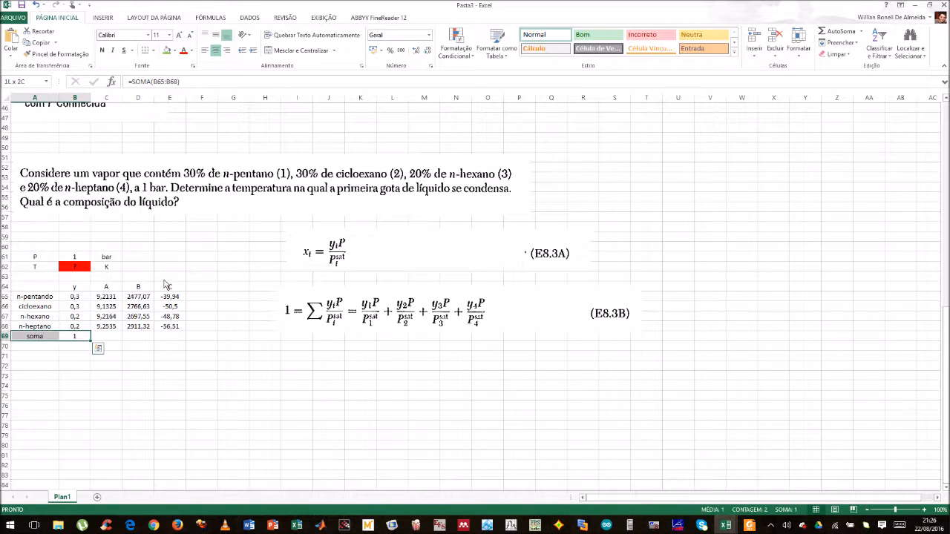
key("Up")
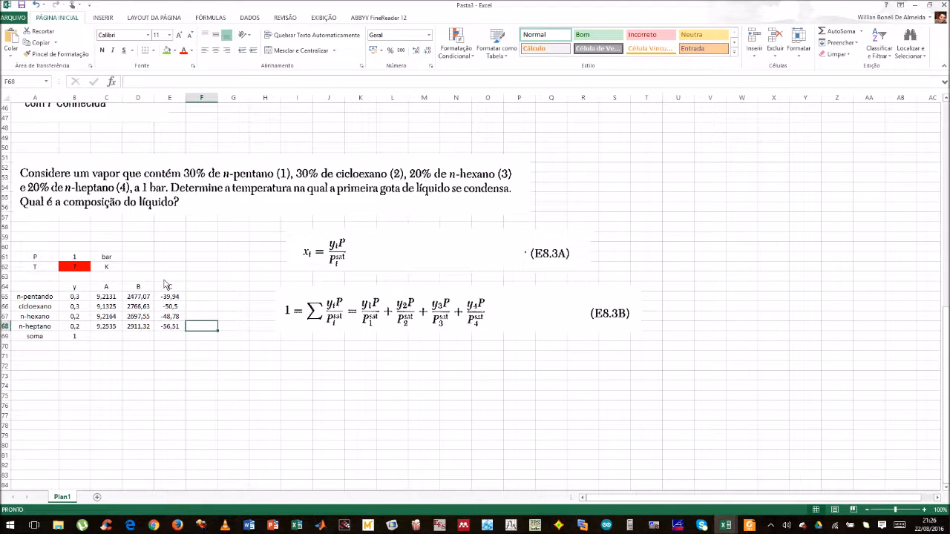
left_click_drag(393, 249, 556, 227)
left_click_drag(498, 308, 678, 304)
left_click_drag(594, 242, 617, 242)
left_click_drag(568, 297, 598, 297)
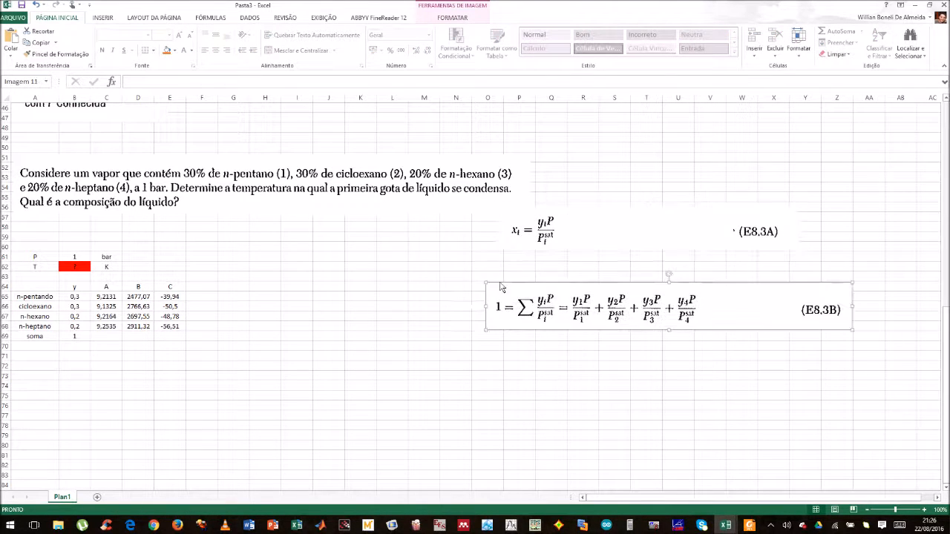
Step: Shift the handwritten Tsat formula picture of Example 8.2 slightly lower, beginning near row 29
scroll(482, 288, "up", 6)
scroll(462, 288, "up", 3)
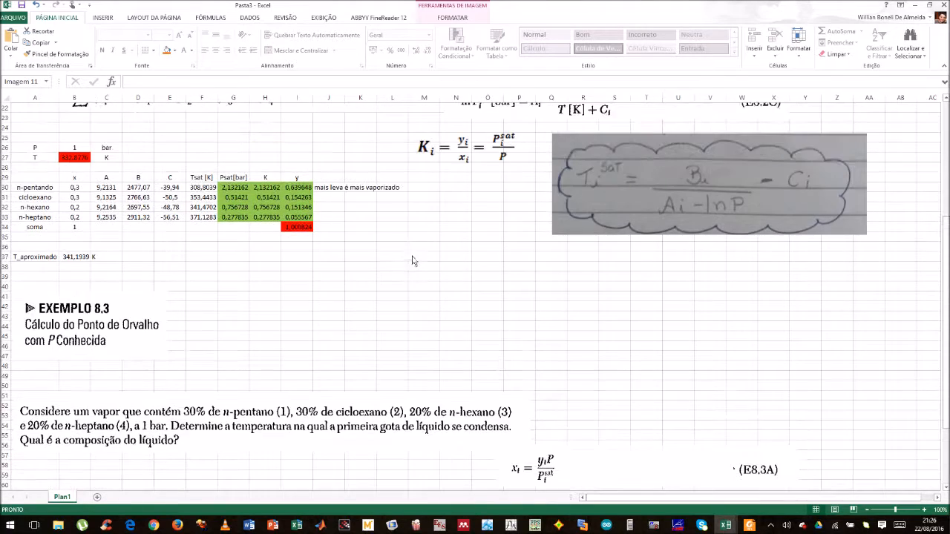
scroll(411, 253, "down", 9)
scroll(413, 260, "up", 8)
left_click(653, 196)
left_click_drag(665, 187, 646, 224)
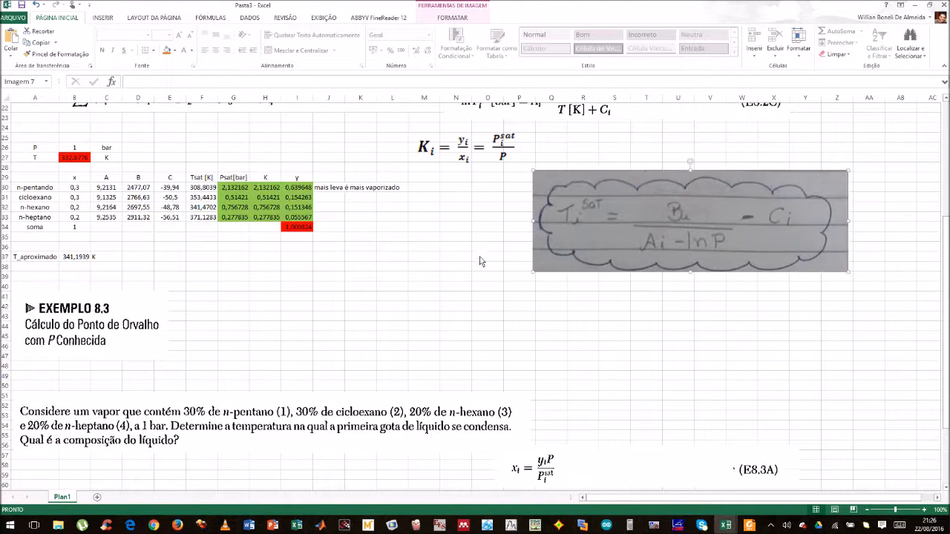
Step: Copy the Tsat [K] header from the Example 8.2 table to F64
scroll(481, 253, "down", 1)
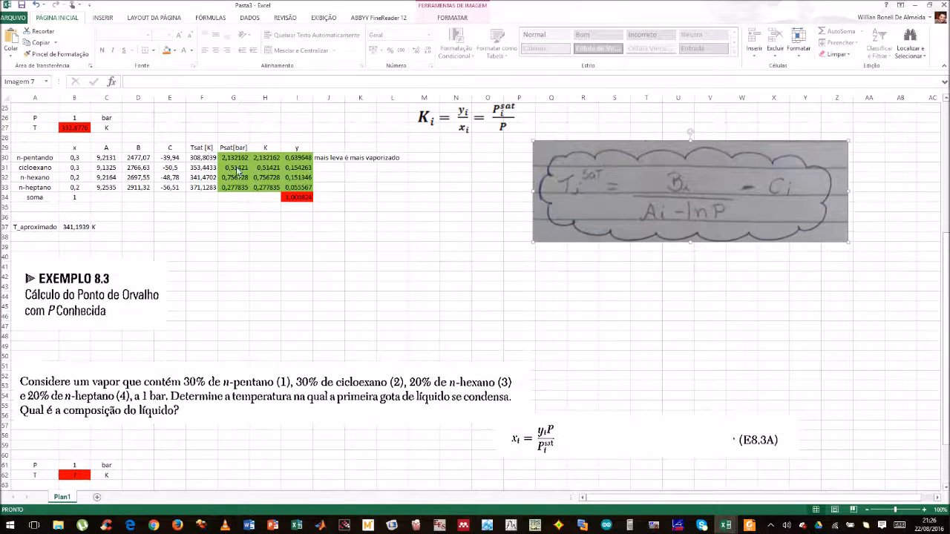
left_click(205, 151)
key("ctrl+c")
scroll(282, 237, "down", 6)
left_click(212, 319)
key("ctrl+v")
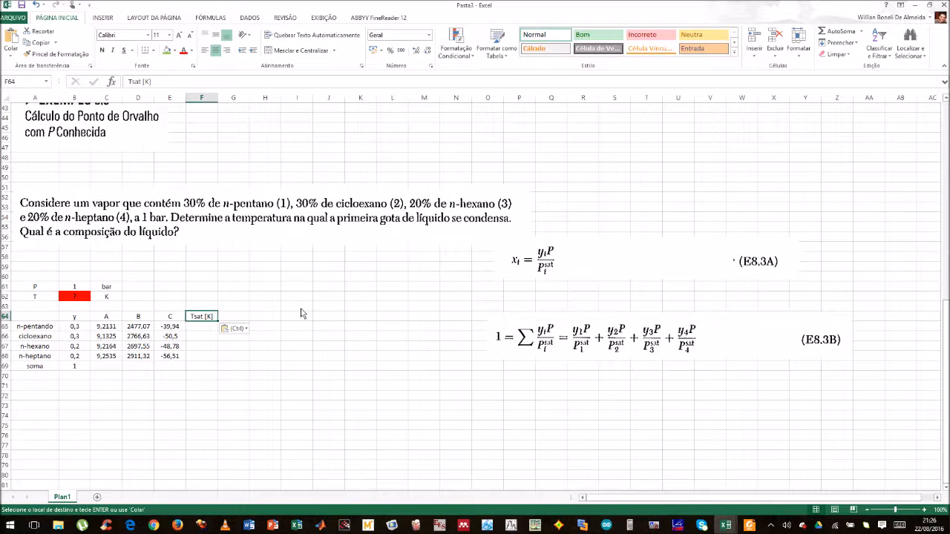
Step: Place the handwritten Tsat formula picture beside the Exemplo 8.3 heading and begin the n-pentane Tsat formula in F65 with =(
key("Down")
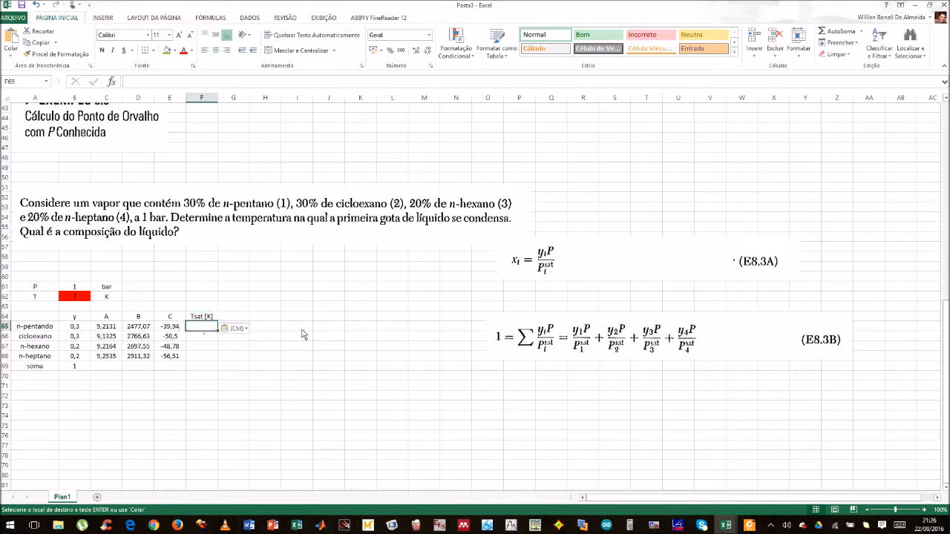
type("=")
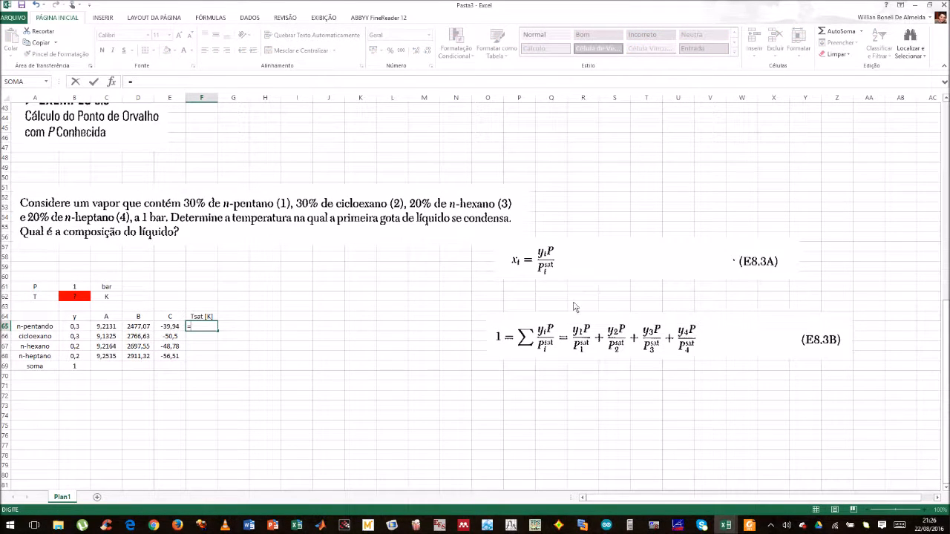
scroll(564, 297, "up", 3)
left_click_drag(654, 152, 417, 233)
double_click(202, 418)
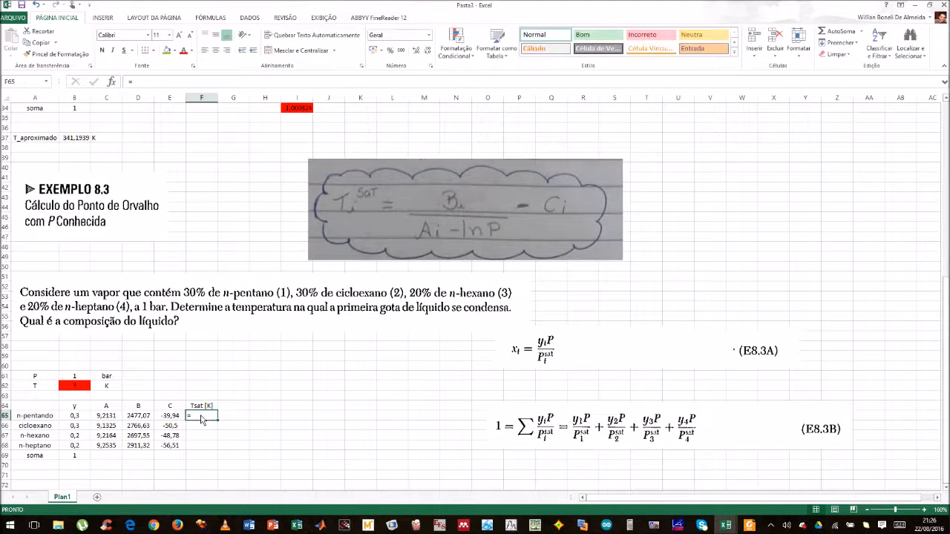
type("=(")
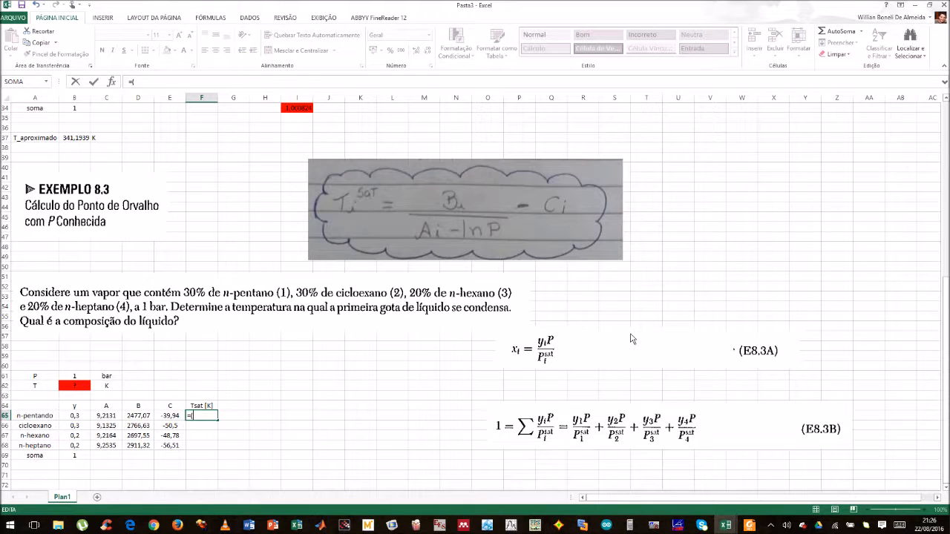
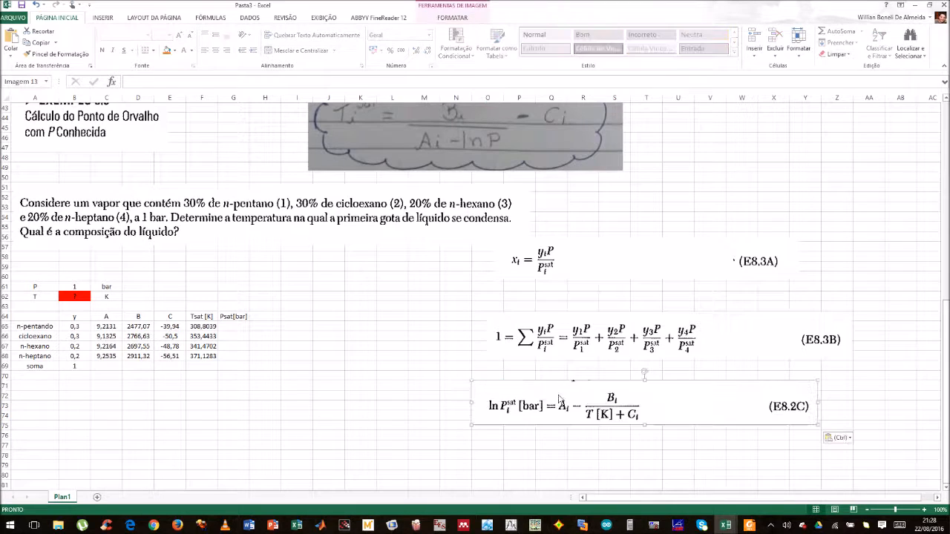
Step: Duplicate the handwritten Tsat formula picture, pasting the copy at W79 below the Example 8.3 equations
scroll(522, 332, "down", 2)
scroll(523, 334, "up", 4)
left_click(523, 202)
scroll(717, 222, "down", 6)
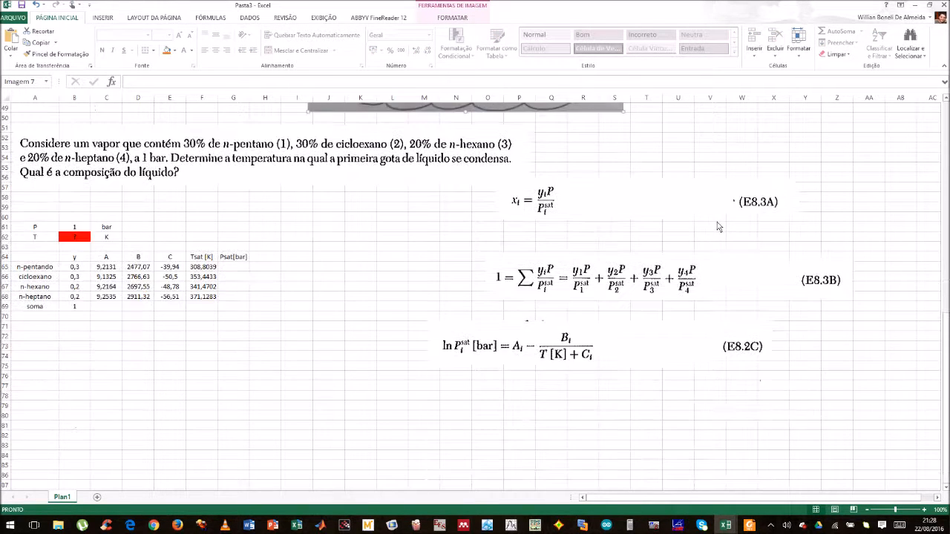
left_click(754, 346)
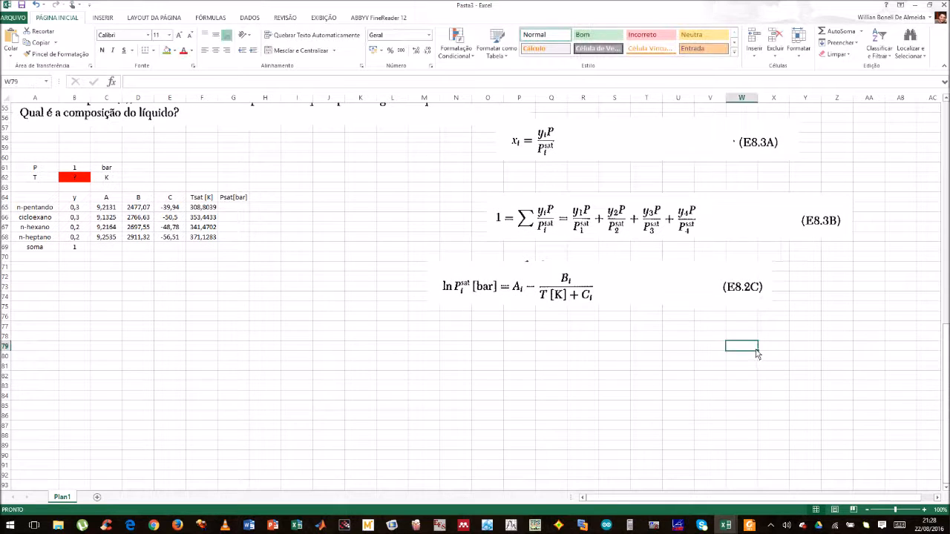
key("ctrl+v")
Step: Move the E8.2C image below the data table near row 78 and the copied Tsat picture just under equation E8.3B
left_click_drag(686, 291, 562, 391)
left_click_drag(783, 372, 697, 279)
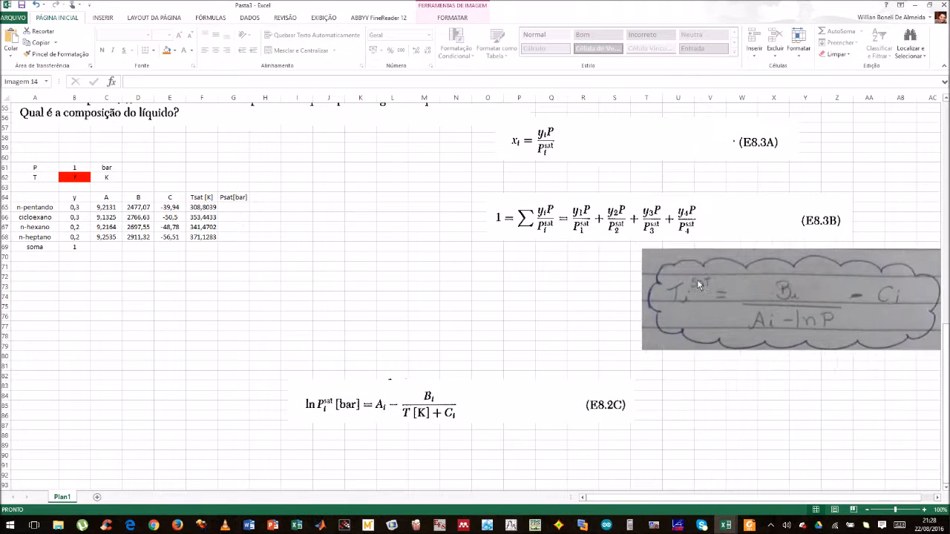
left_click_drag(556, 371, 510, 349)
left_click(511, 349)
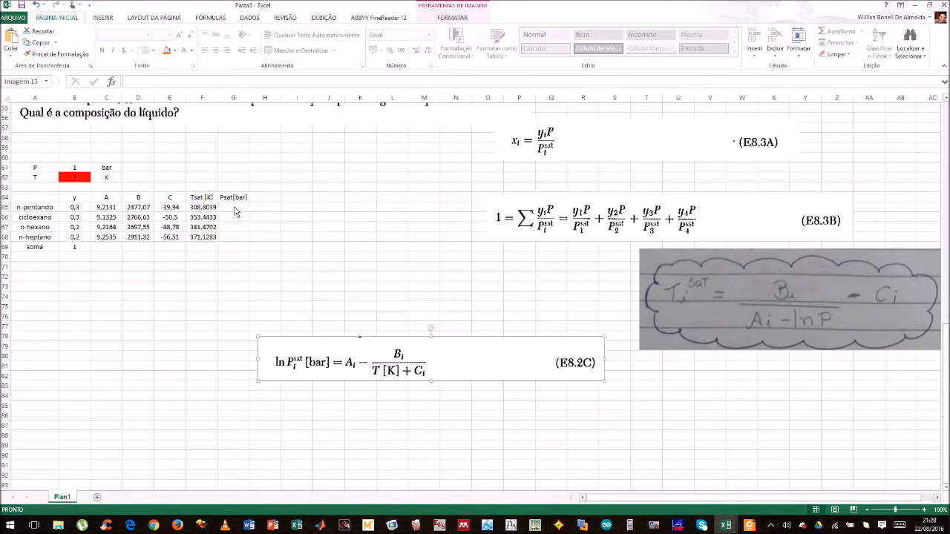
Step: Copy the T_aproximado row from A37:C37 of Example 8.2 to A71 below the Example 8.3 table
left_click(45, 287)
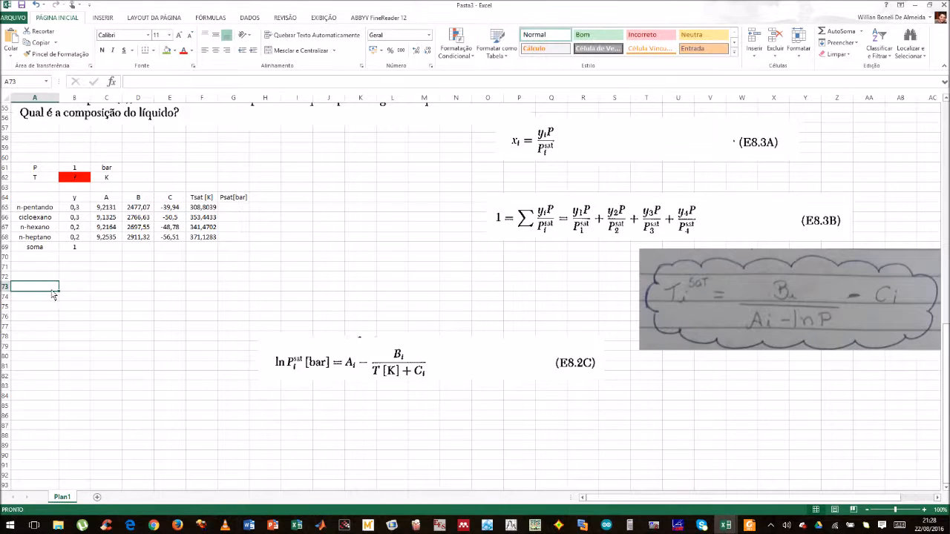
scroll(179, 237, "up", 8)
left_click(30, 171)
key("ctrl+c")
left_click(106, 171, "shift")
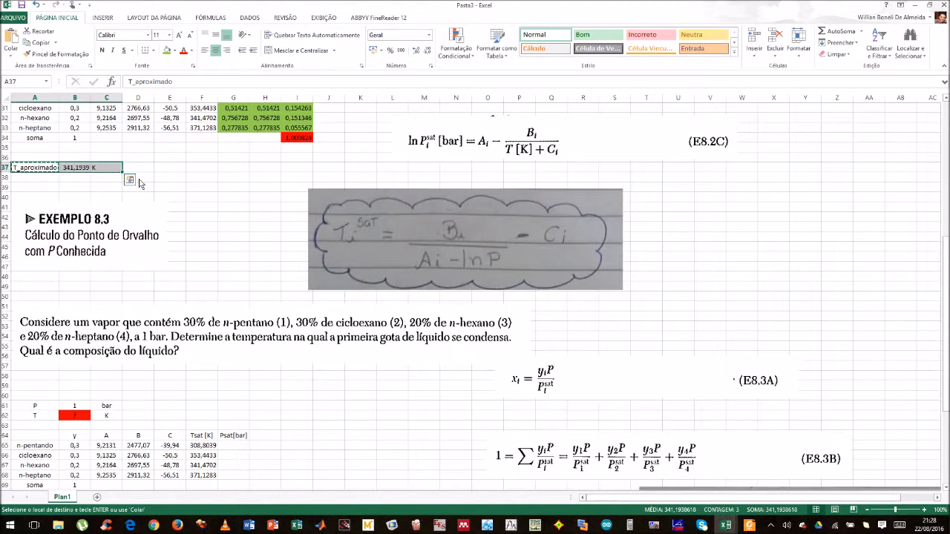
scroll(119, 192, "down", 11)
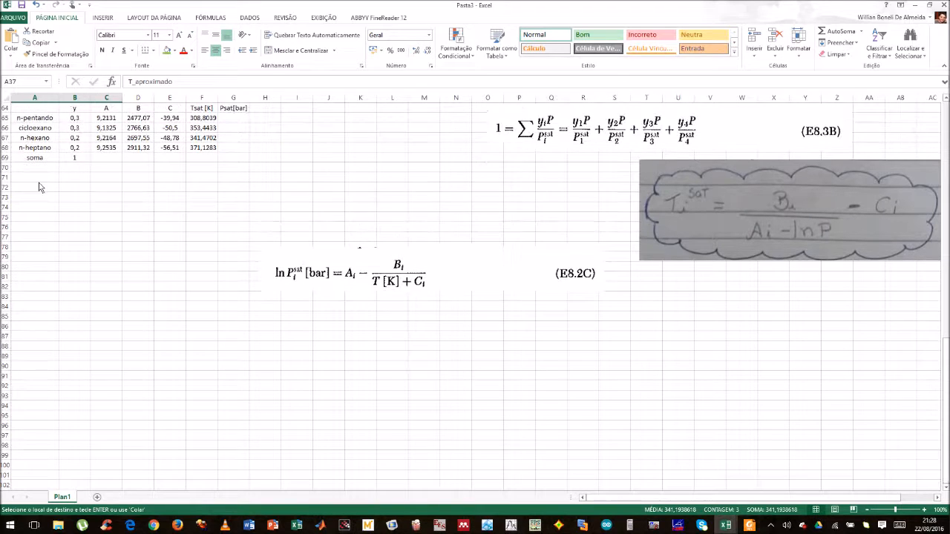
left_click(40, 180)
key("ctrl+v")
Step: Check the cell references of the copied formula in B71 and clear the cell
left_click(83, 178)
scroll(83, 182, "up", 3)
double_click(81, 271)
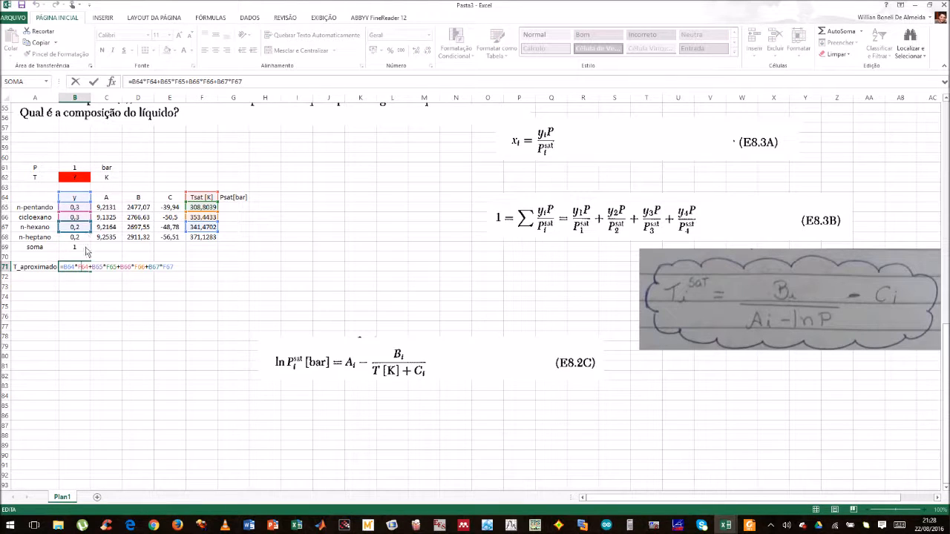
left_click_drag(84, 233, 84, 213)
key("Escape")
key("Delete")
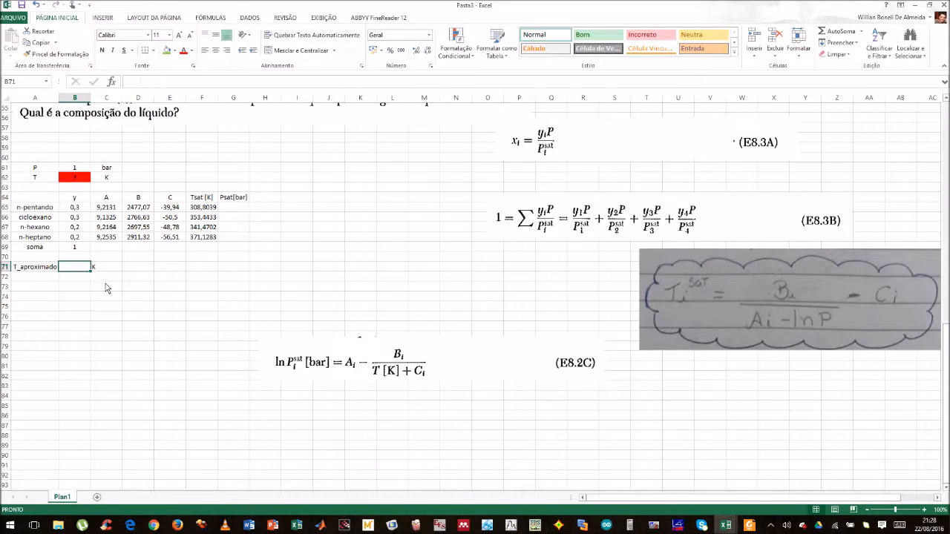
Step: Enter the approximate temperature formula =B65*F65+B66*F66+B67*F67+B68*F68 in B71
type("=")
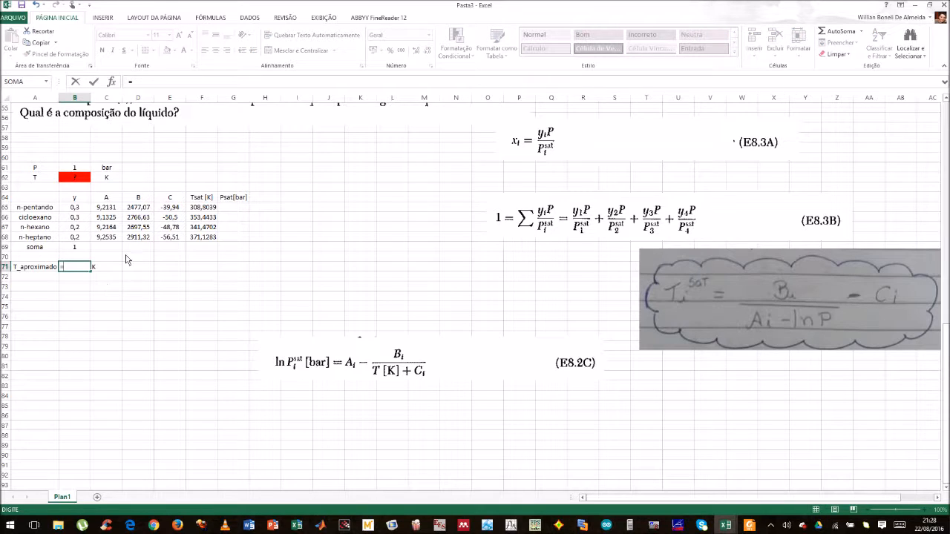
left_click(82, 210)
type("*")
left_click(207, 211)
type("+")
left_click(86, 219)
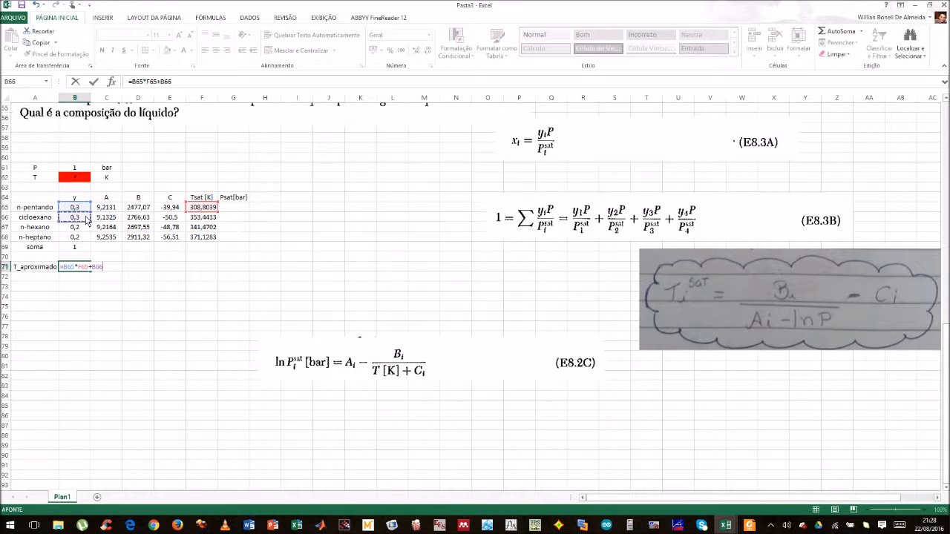
type("*")
left_click(200, 219)
type("+")
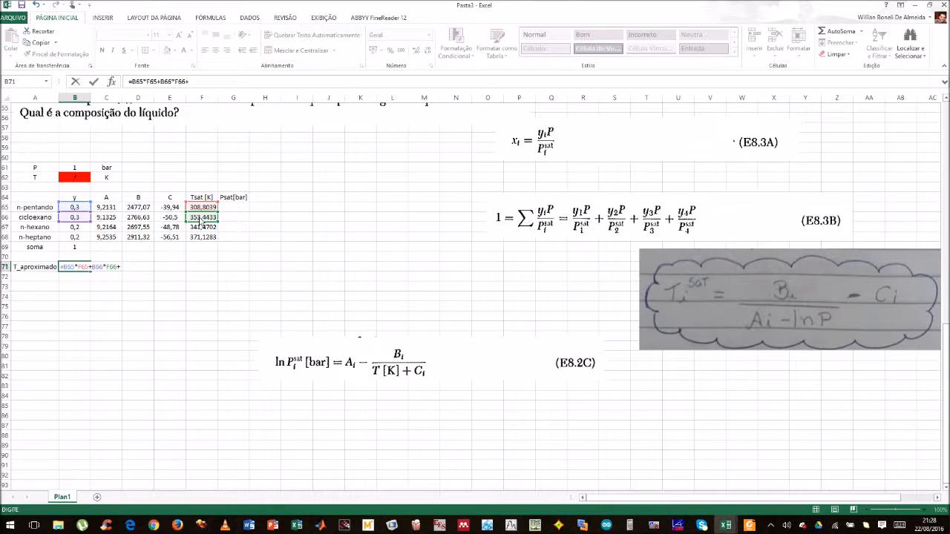
left_click(77, 228)
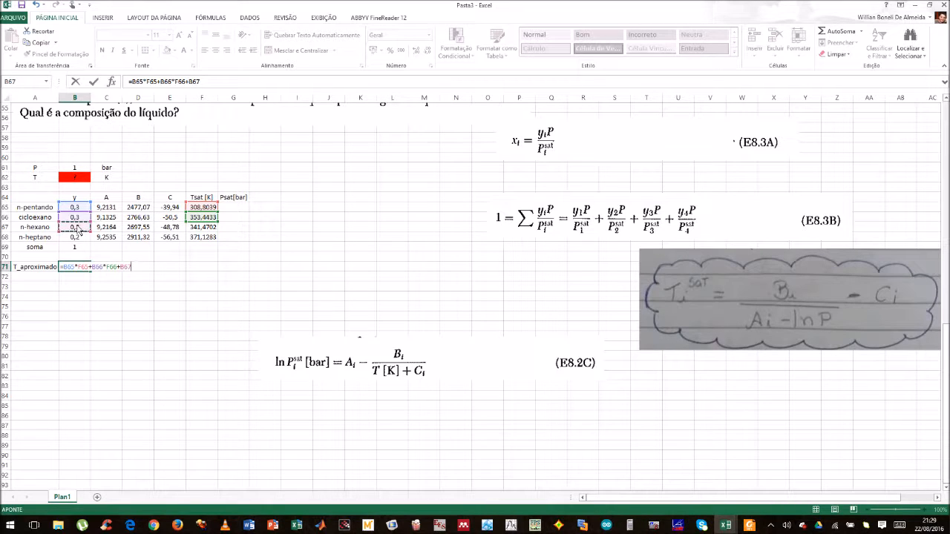
type("*")
left_click(211, 228)
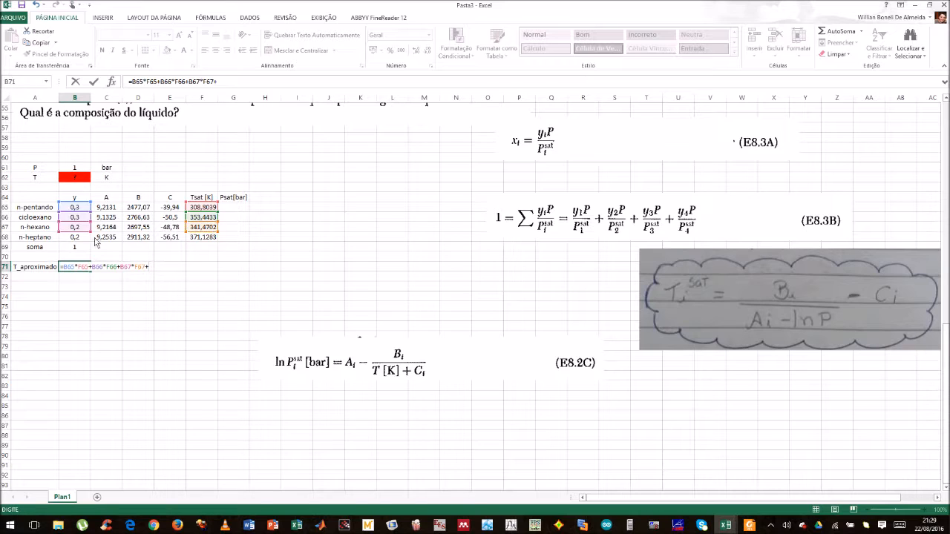
type("+")
left_click(83, 238)
type("*")
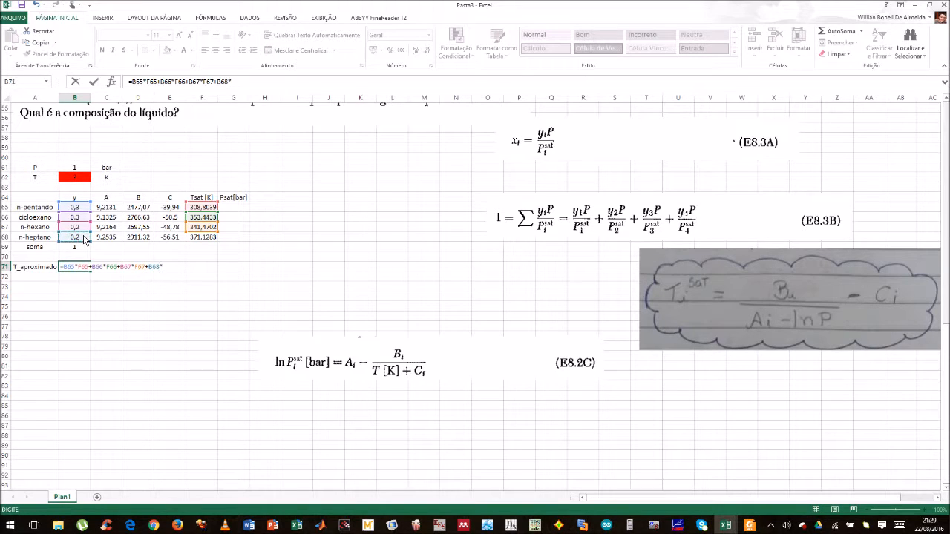
left_click(204, 238)
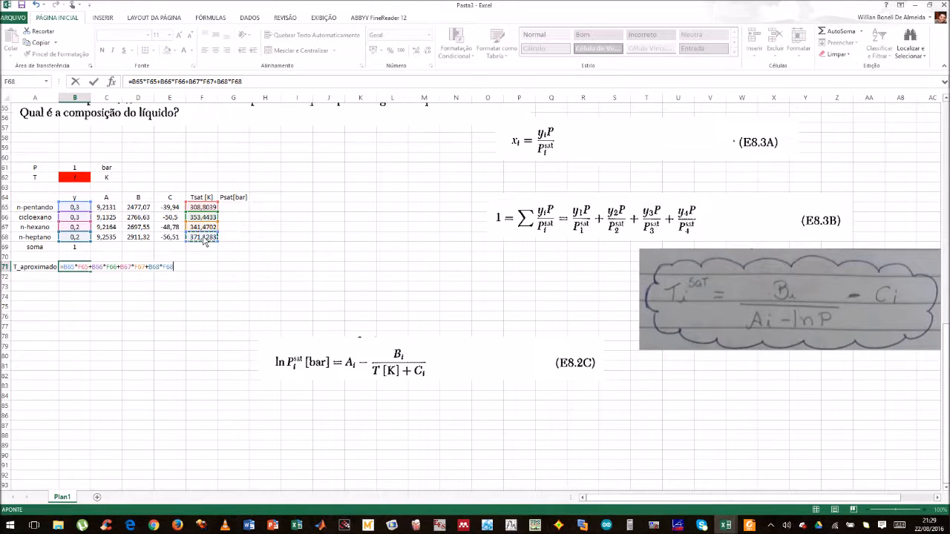
key("Return")
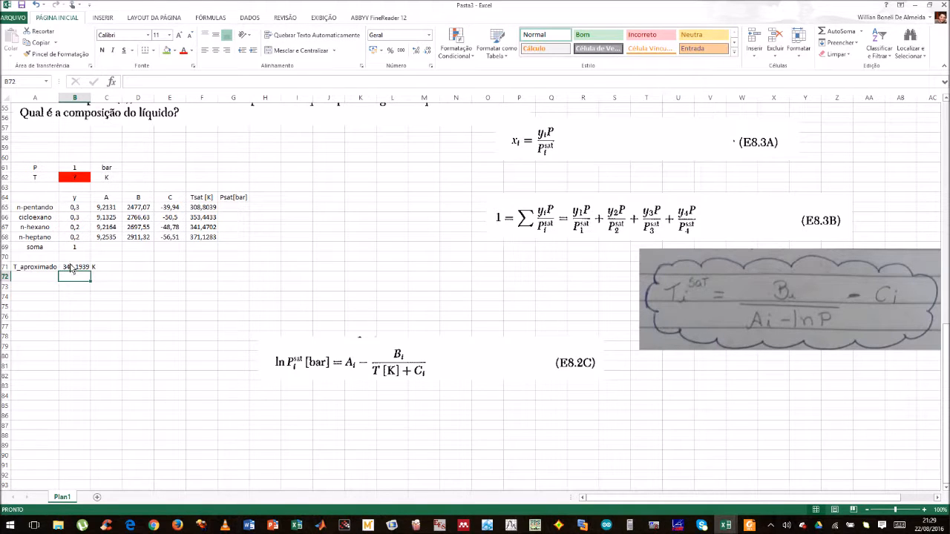
Step: Set the Example 8.3 temperature T in B62 to the initial guess 341,1939
left_click(78, 179)
type("341")
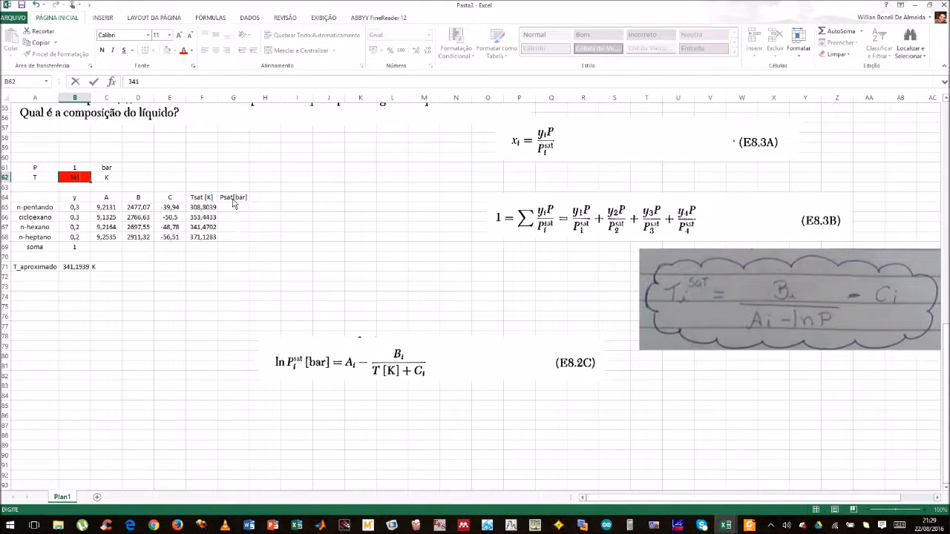
type(",1939")
key("Tab")
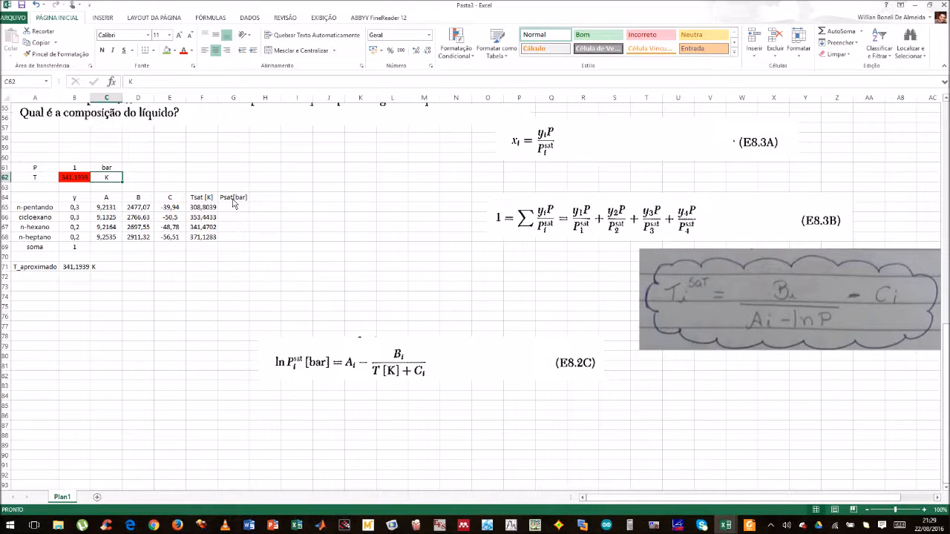
key("Left")
key("Left")
key("Right")
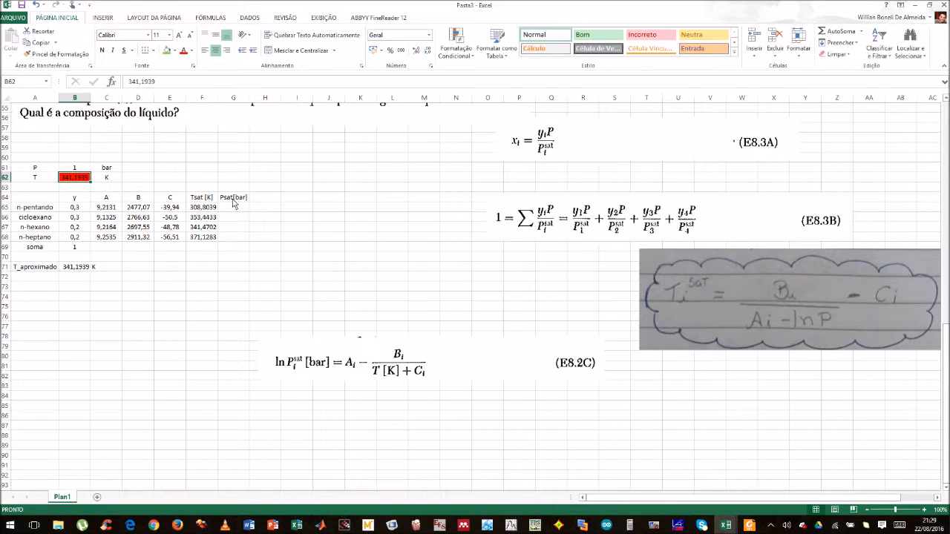
Step: Enter the right-hand side of equation E8.2C for n-pentane in G65 as =C65-(D65/($B$62+E65))
key("Right")
key("Right")
key("Right")
key("Right")
key("Right")
key("Down")
key("Down")
key("Down")
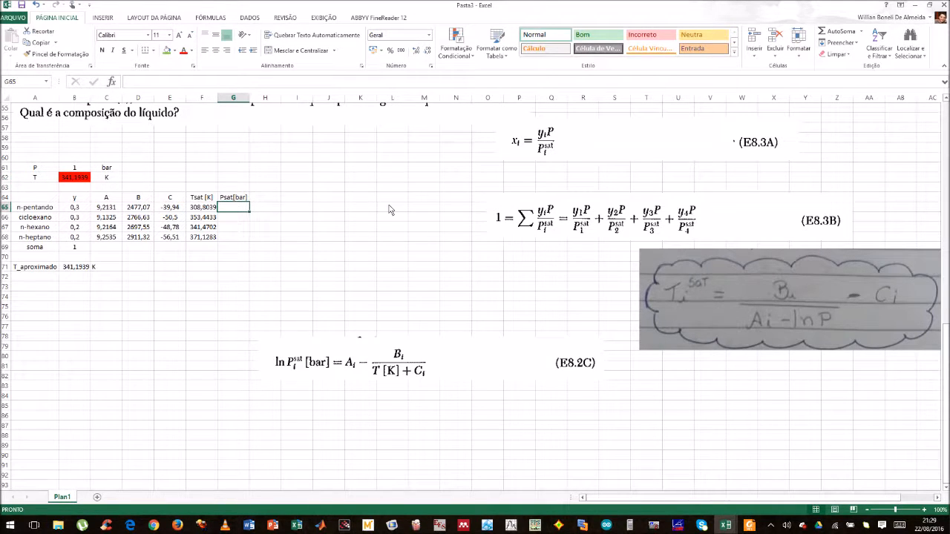
left_click(406, 351)
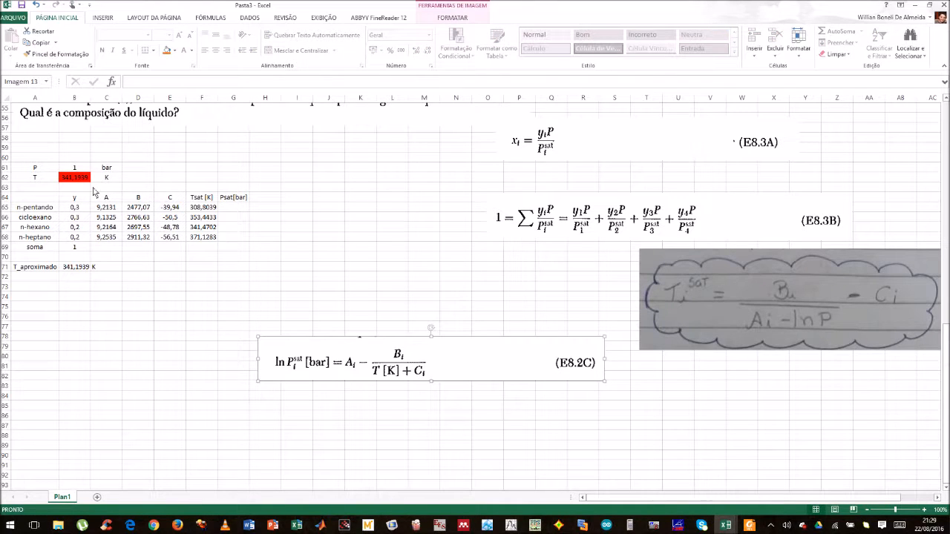
left_click(237, 211)
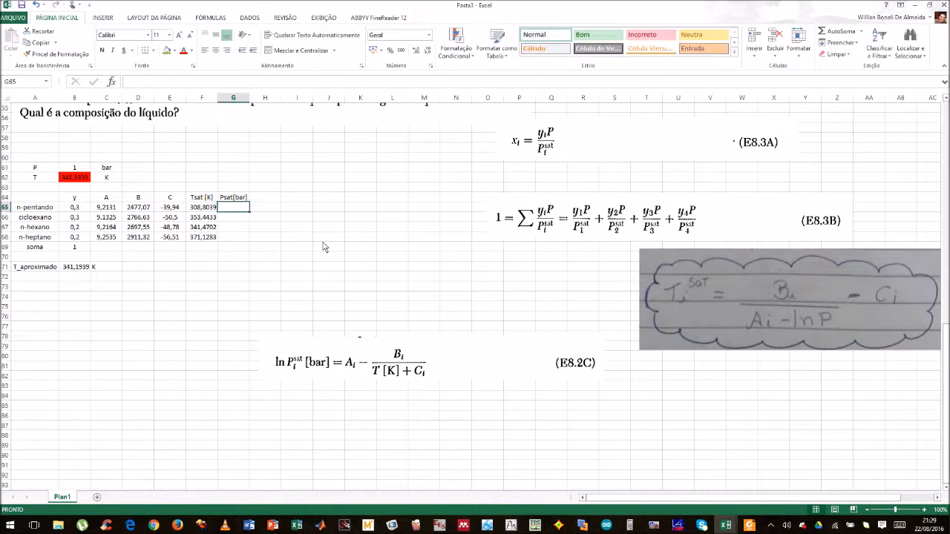
type("=")
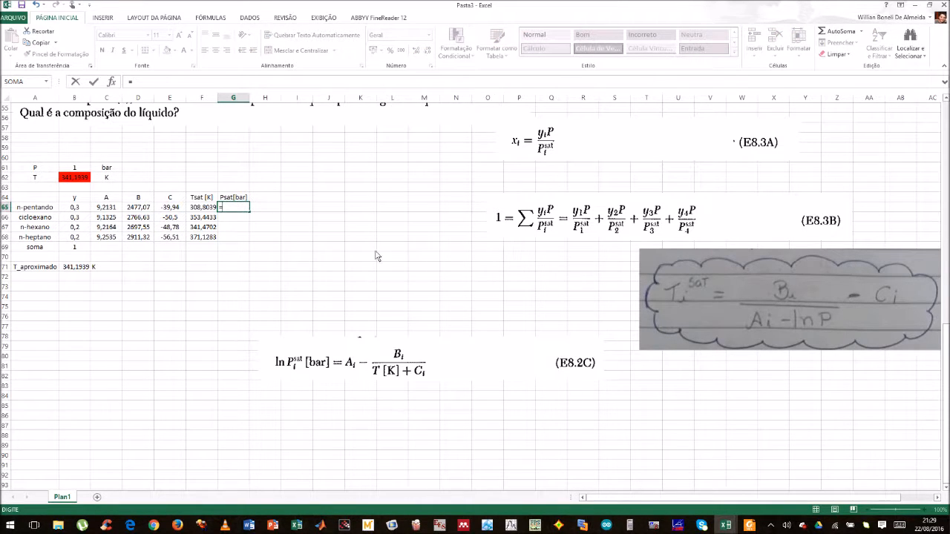
left_click(109, 210)
type("-(")
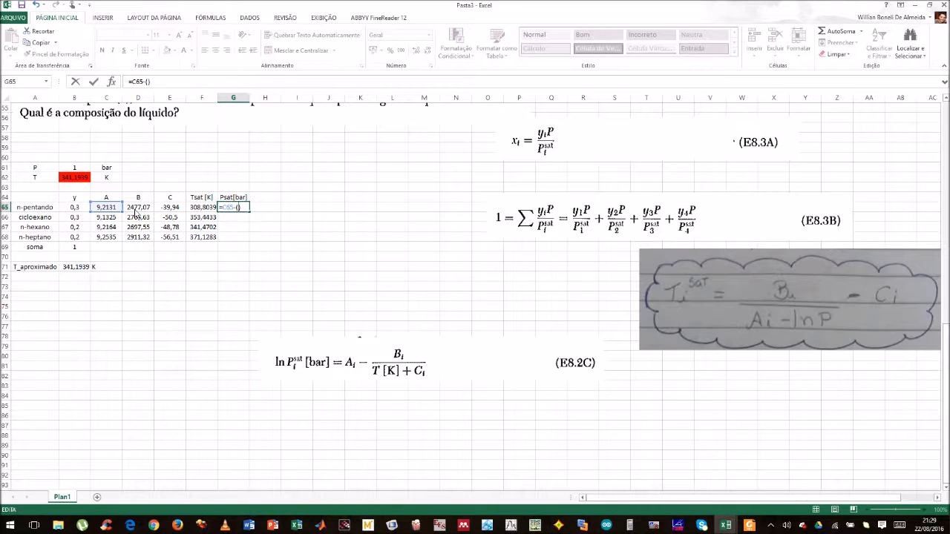
left_click(139, 211)
type("/(")
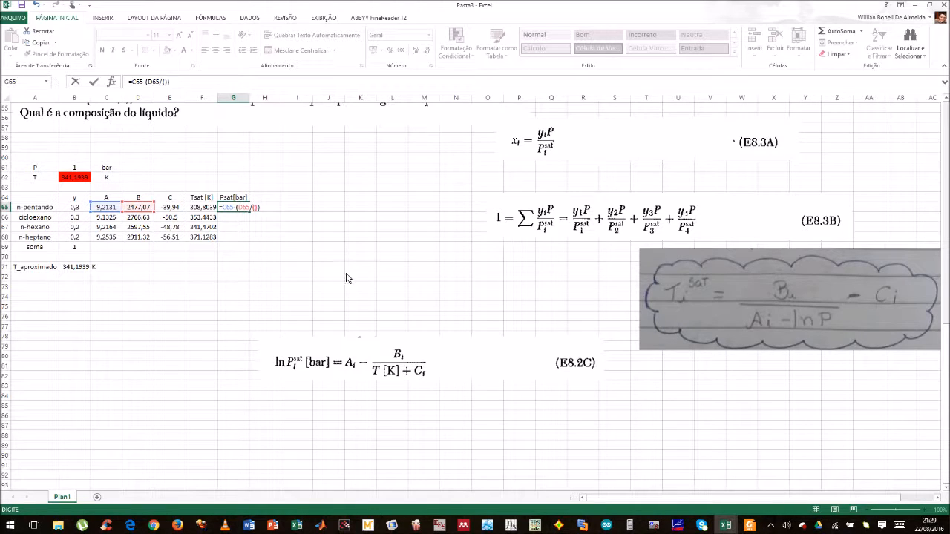
left_click(77, 178)
key("F4")
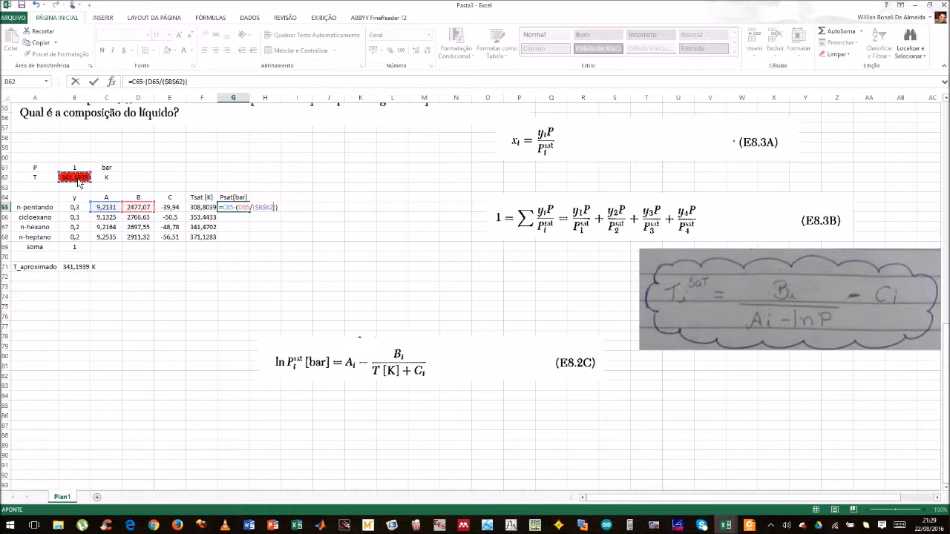
type("+")
left_click(169, 208)
key("Return")
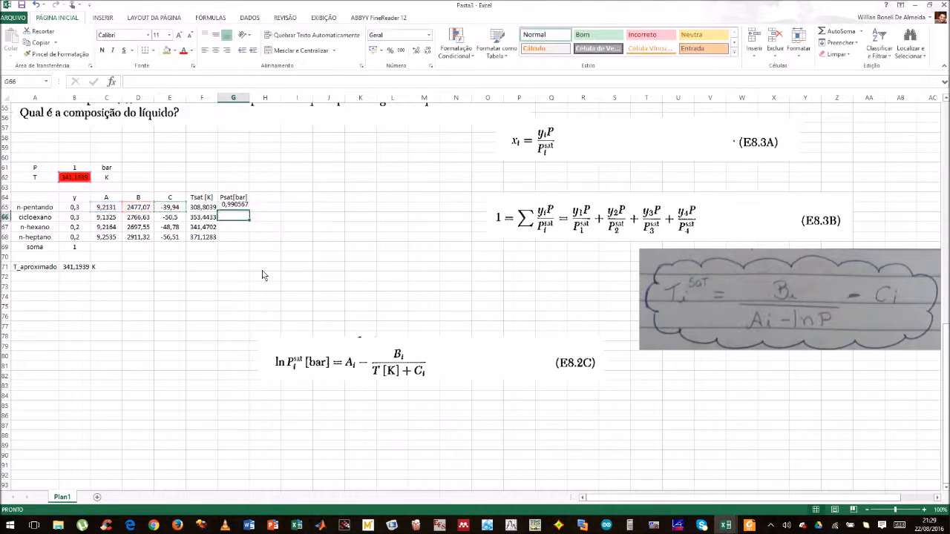
Step: Fill the formula from G65 down to G68 and inspect the cell references in the copies
left_click(242, 208)
left_click_drag(249, 212, 250, 242)
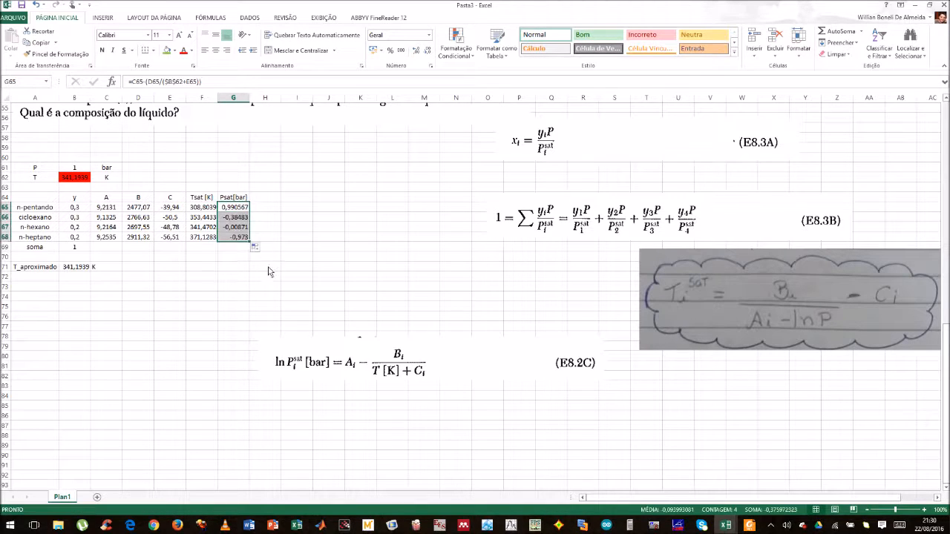
double_click(242, 221)
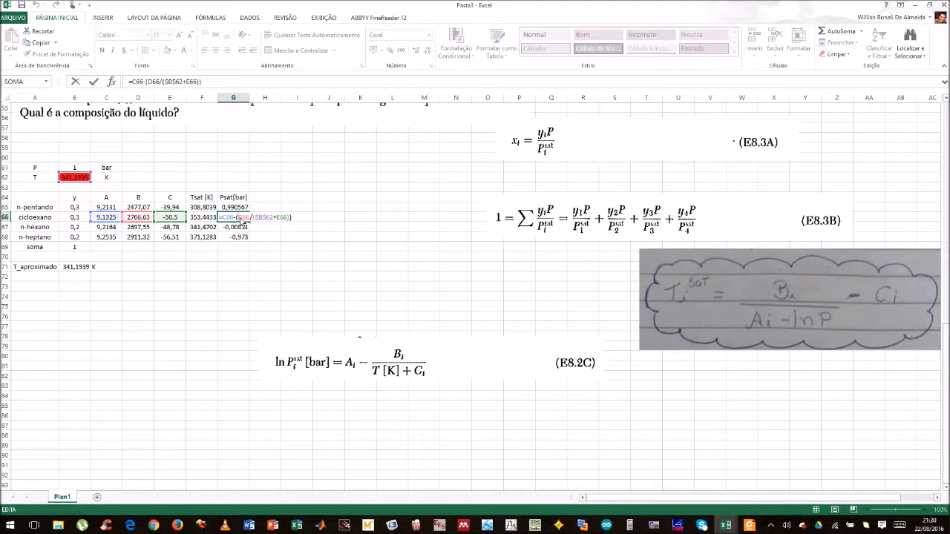
key("Return")
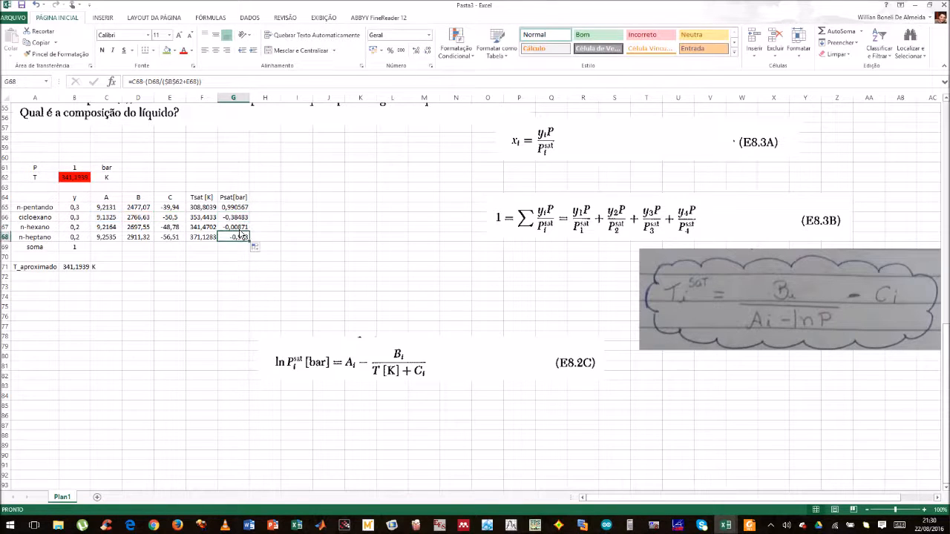
double_click(242, 230)
key("Return")
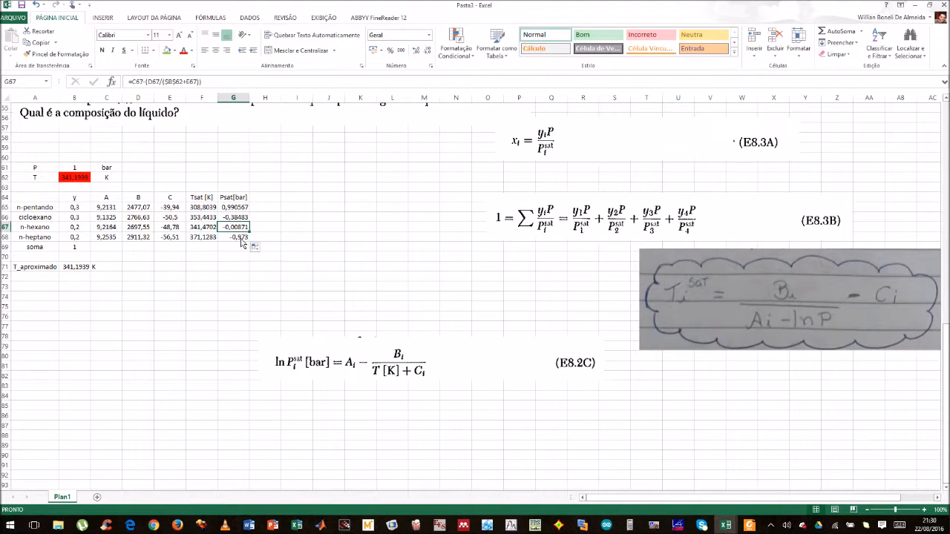
double_click(242, 236)
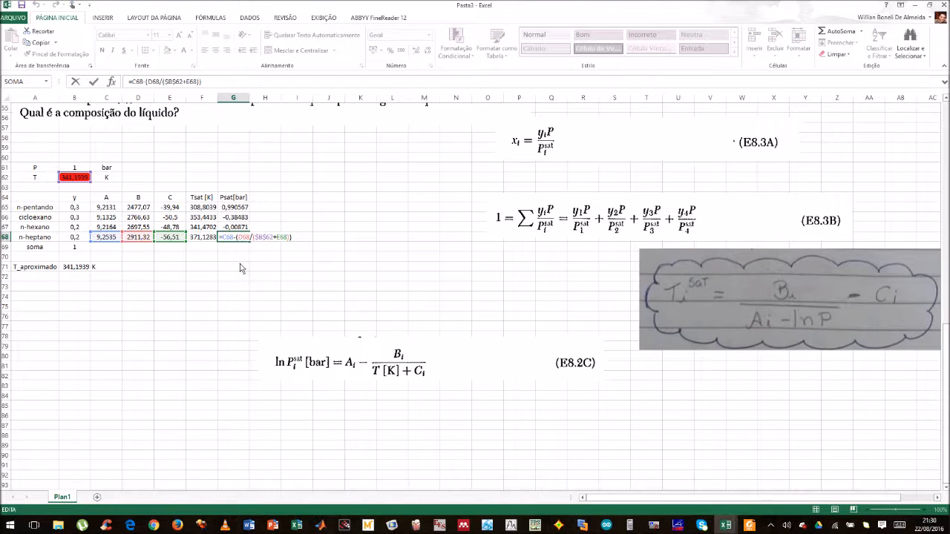
key("Return")
Step: Wrap the n-pentane Psat formula in G65 in the exponential function, giving =exp(C65-(D65/($B$62+E65)))
left_click(239, 208)
double_click(240, 209)
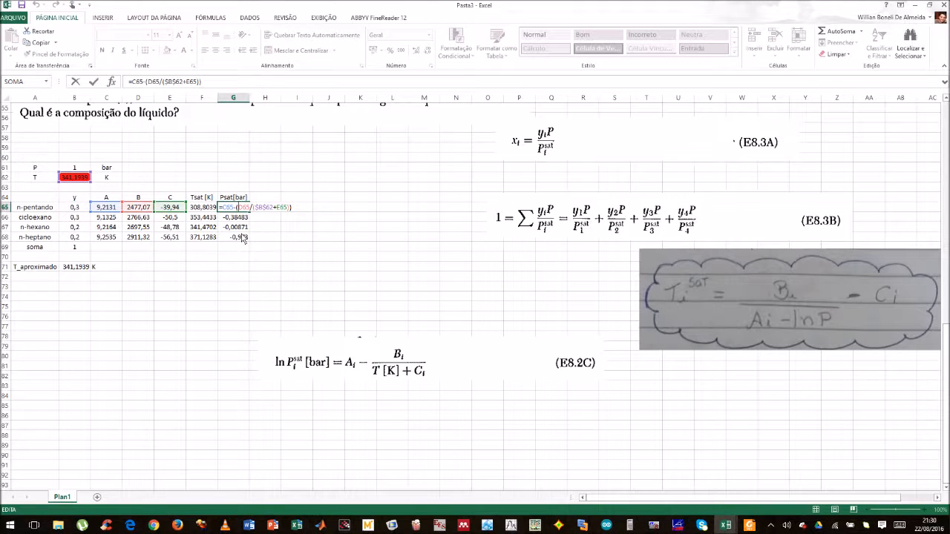
left_click(233, 211)
double_click(233, 212)
type("exp")
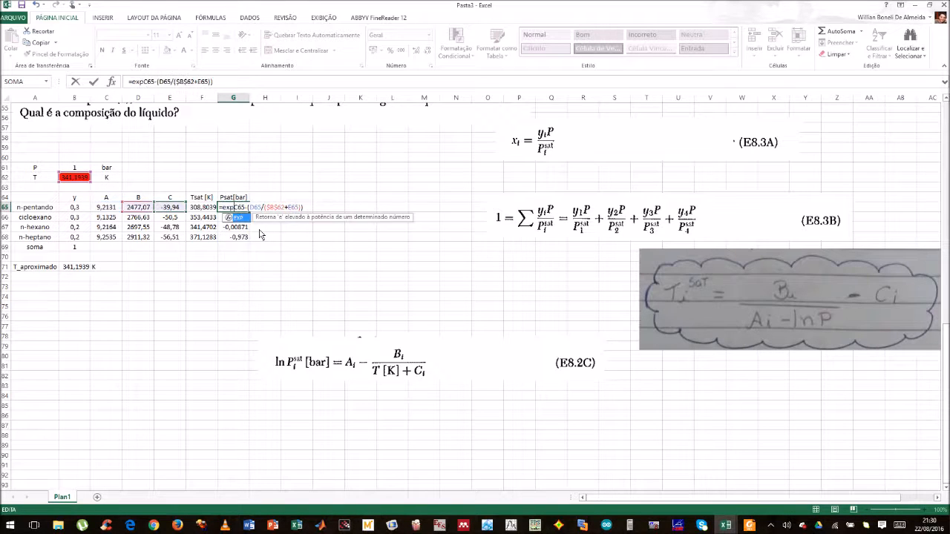
type("(")
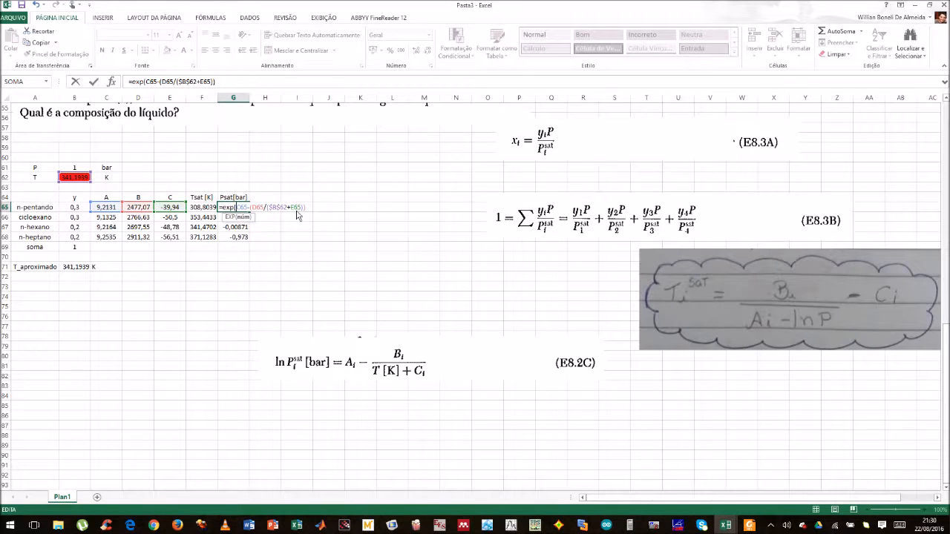
left_click(305, 209)
type(")")
key("Return")
Step: Fill the exponential Psat formula from G65 down to G68 for the remaining components
left_click(243, 209)
left_click_drag(243, 212, 237, 236)
left_click(238, 268)
left_click(233, 268)
Step: Label H64 as K, following the column headers of Example 8.2's table
left_click(269, 201)
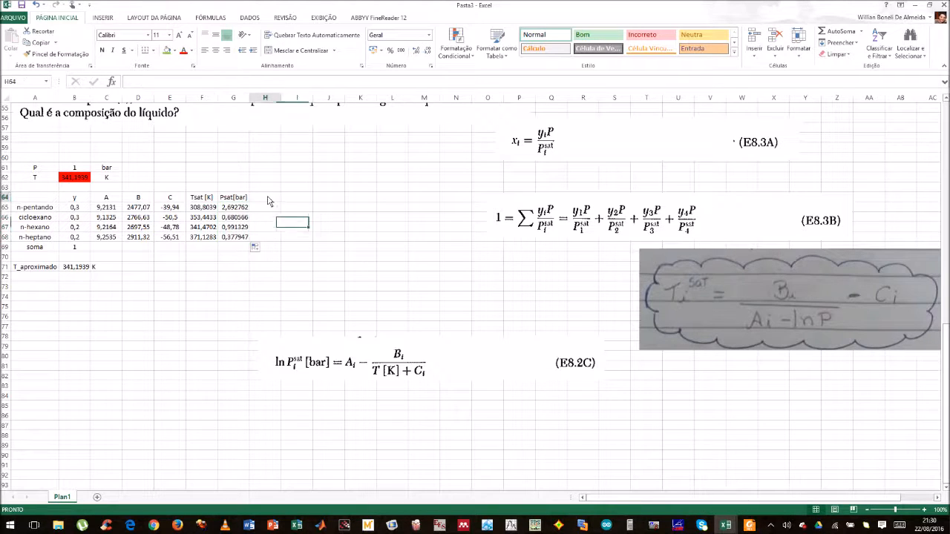
scroll(354, 259, "up", 12)
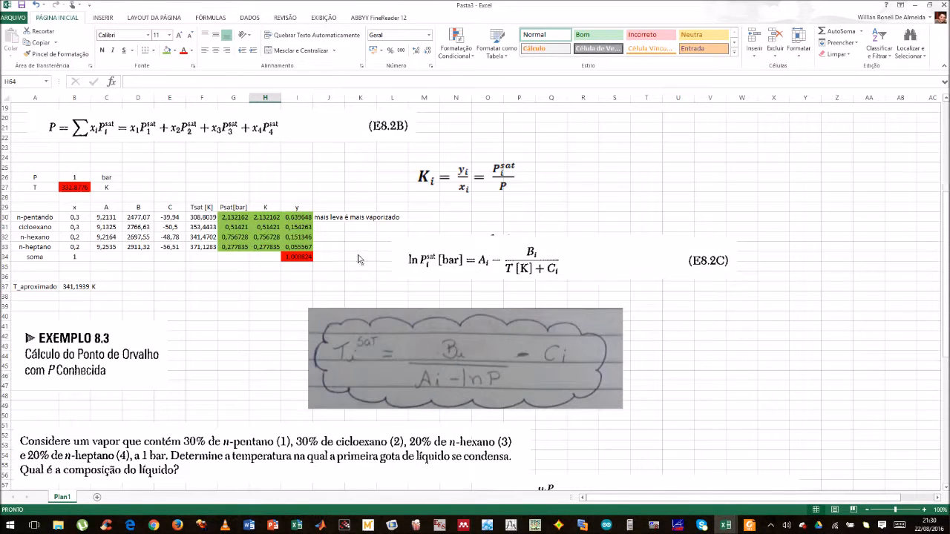
scroll(358, 254, "down", 5)
scroll(357, 253, "up", 5)
scroll(359, 252, "down", 2)
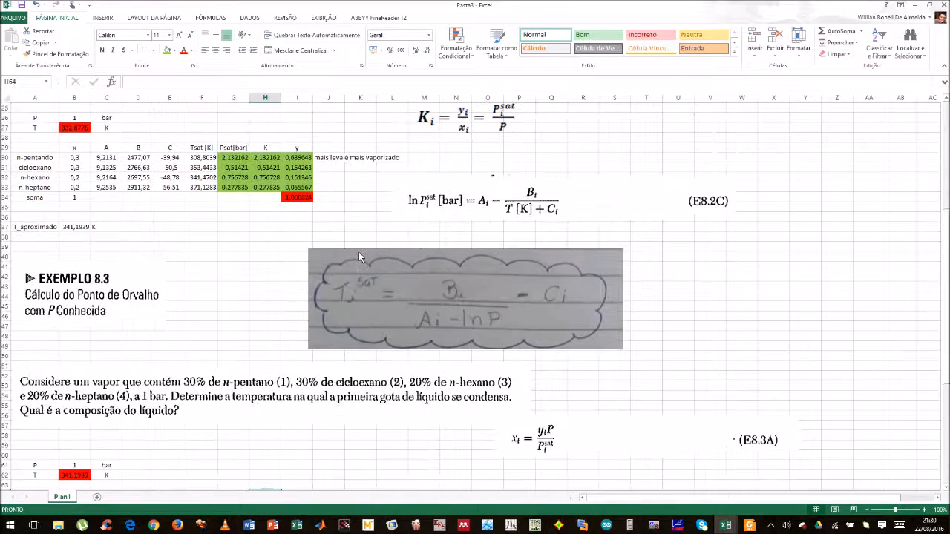
scroll(359, 252, "down", 9)
type("k")
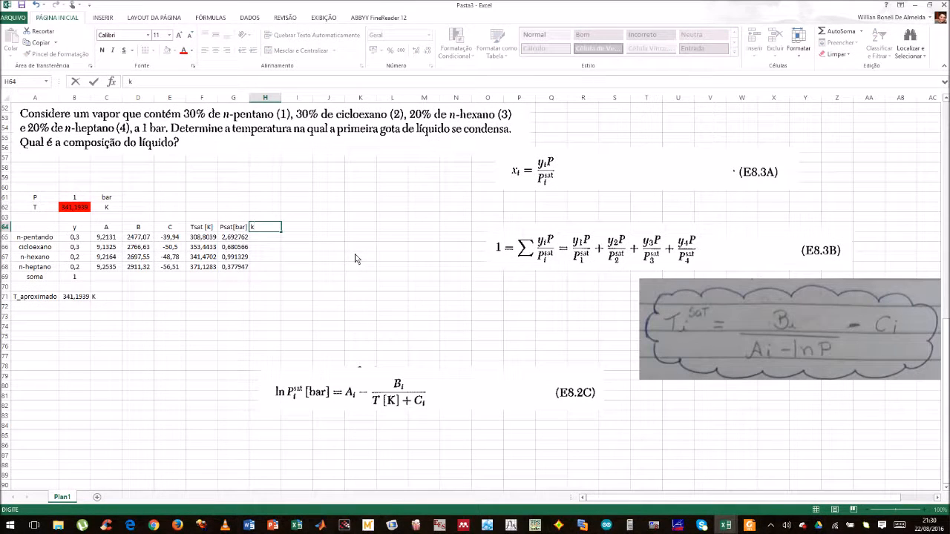
key("Return")
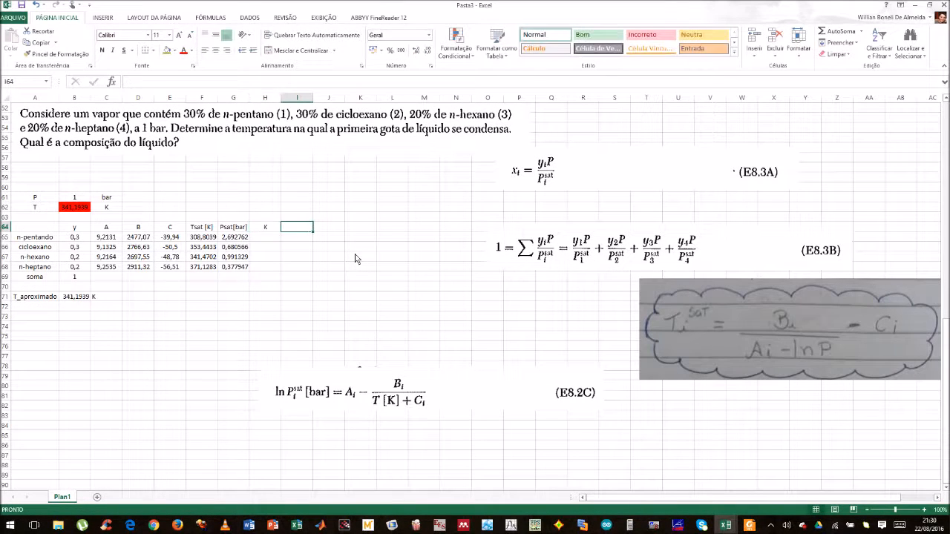
Step: Copy the K equation picture from Example 8.2 and place it between equations E8.3B and E8.2C in Example 8.3
scroll(468, 264, "up", 12)
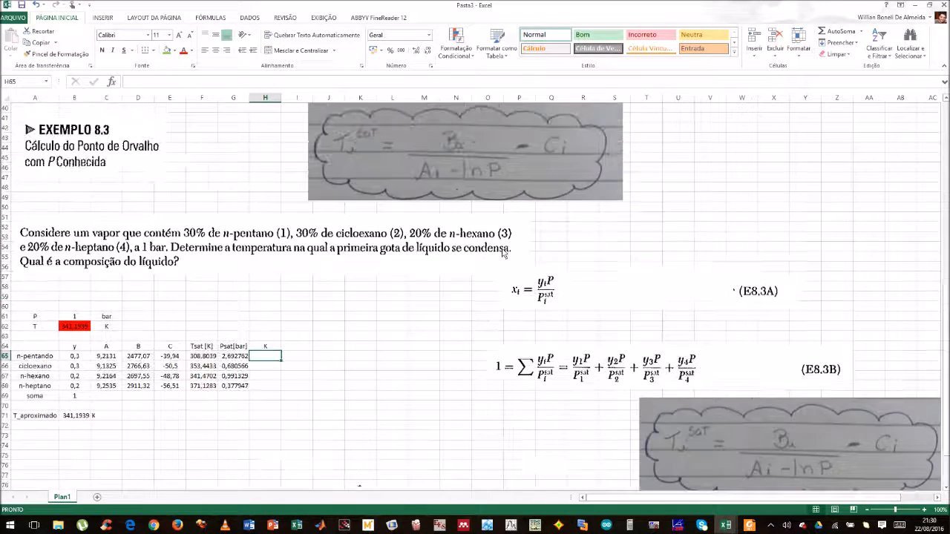
left_click(497, 217)
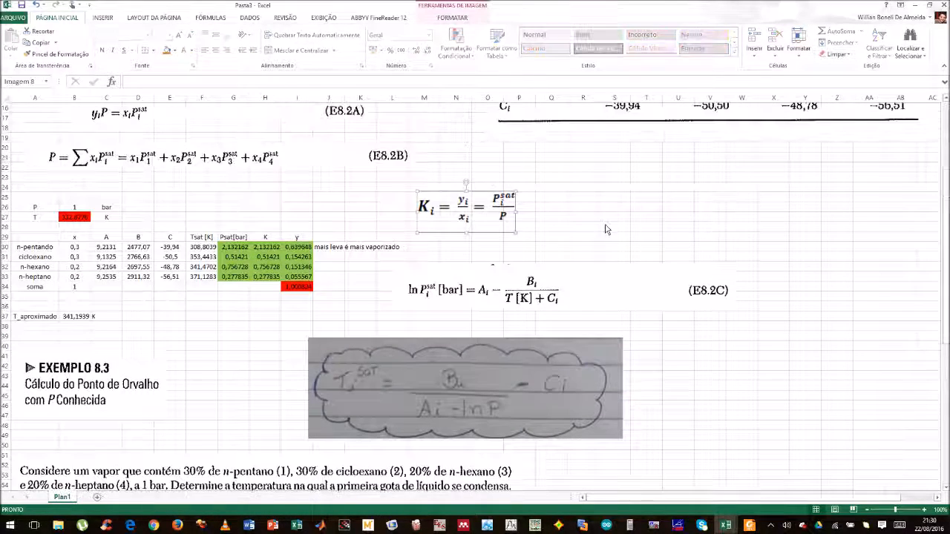
scroll(604, 216, "down", 12)
left_click(423, 236)
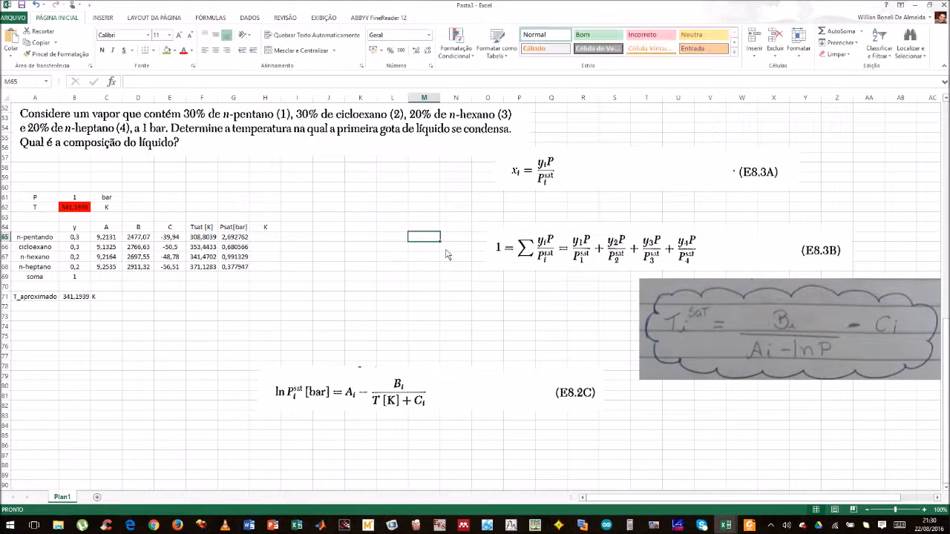
left_click(527, 317)
key("ctrl+v")
left_click_drag(528, 317, 509, 309)
Step: Calculate K for n-pentane in H65 as =G65/$B$61 and fill the formula down to H68
left_click(265, 236)
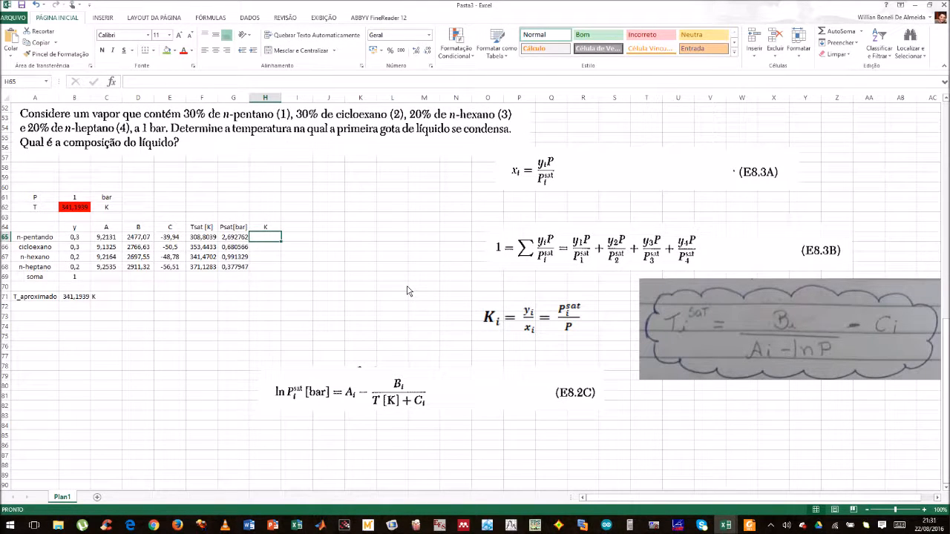
type("=")
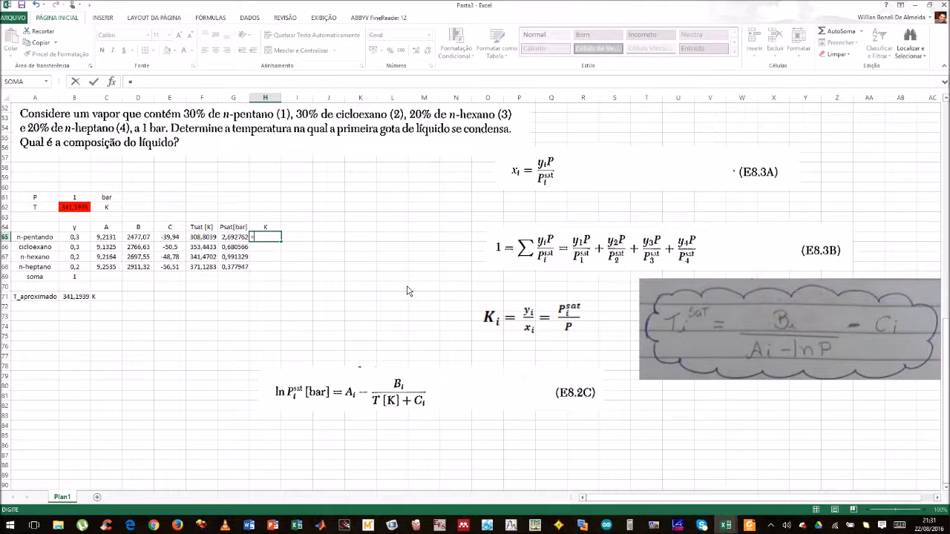
left_click(236, 237)
type("/")
left_click(88, 200)
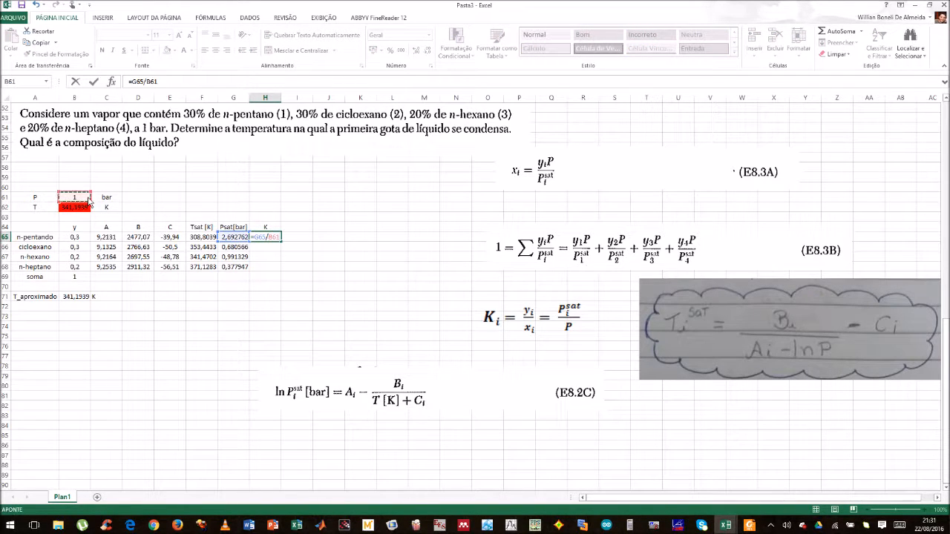
key("Return")
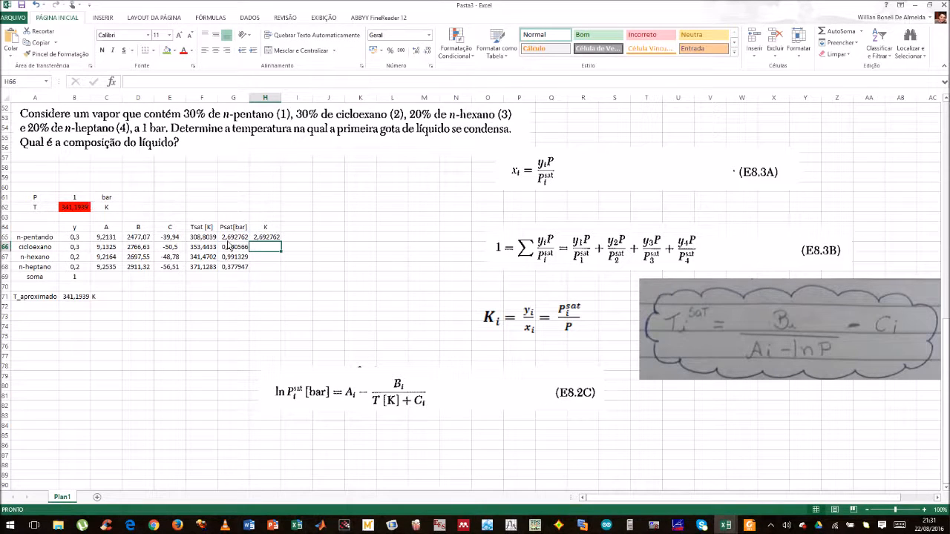
left_click(269, 238)
left_click_drag(281, 246, 279, 268)
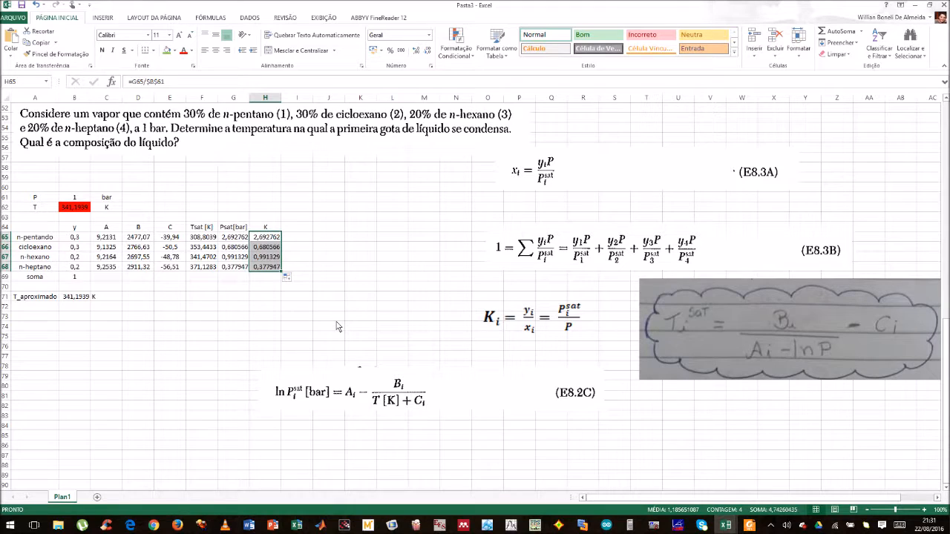
Step: Label I64 as x and move the K equation picture slightly closer to Example 8.3's table
left_click(305, 228)
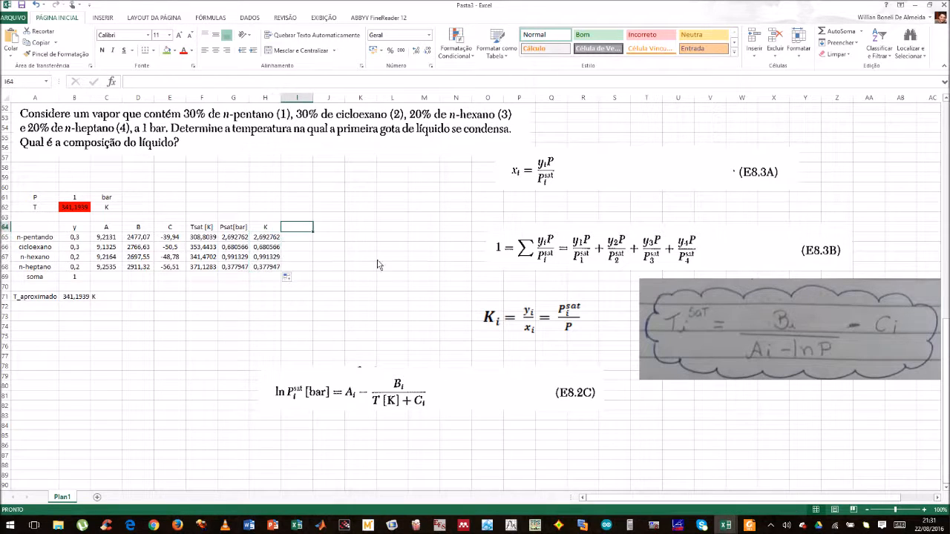
scroll(395, 271, "up", 6)
scroll(395, 271, "up", 3)
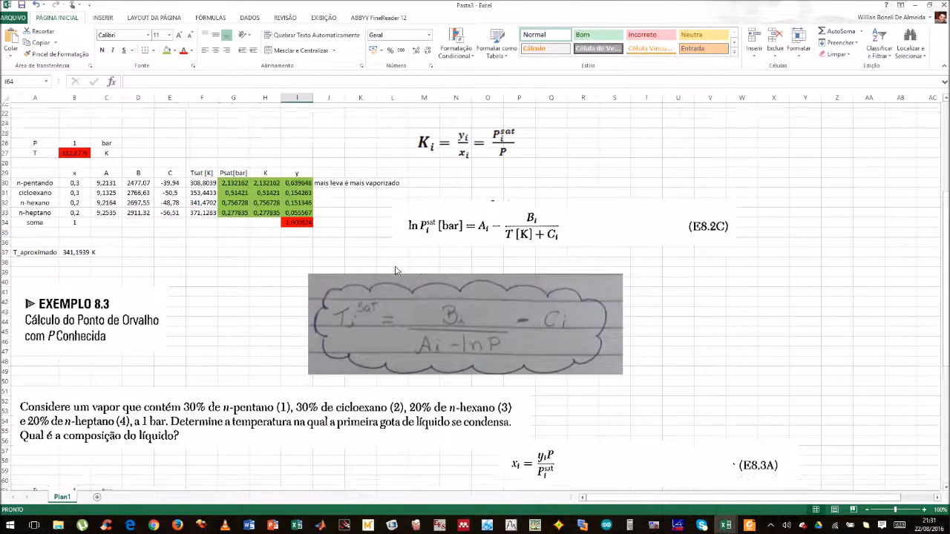
scroll(394, 274, "down", 7)
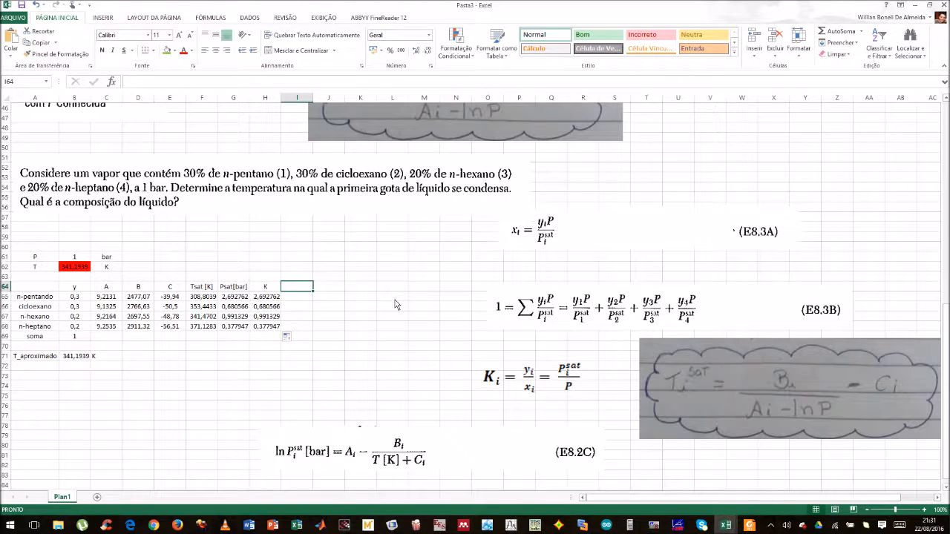
type("x")
key("ctrl+Return")
key("Right")
key("Left")
key("Right")
key("Left")
key("Down")
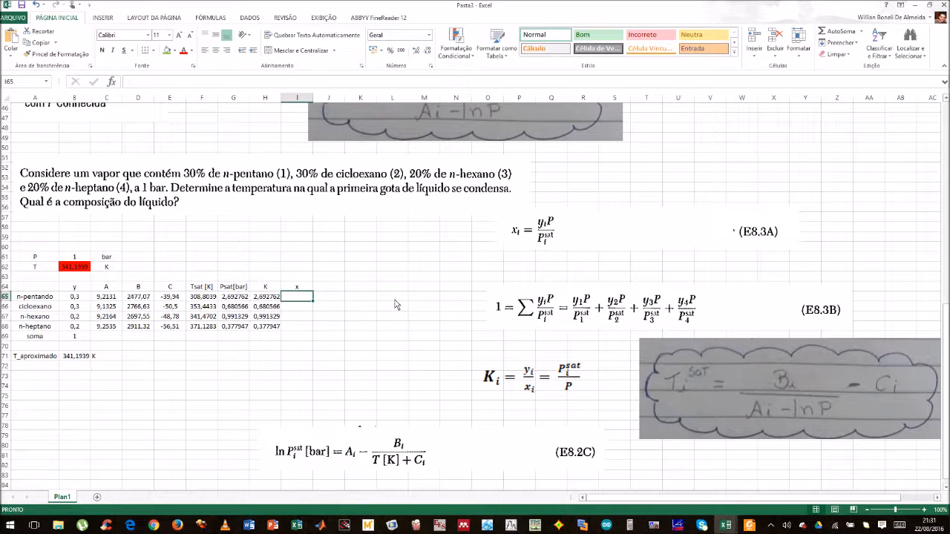
scroll(412, 303, "down", 2)
left_click_drag(540, 337, 500, 334)
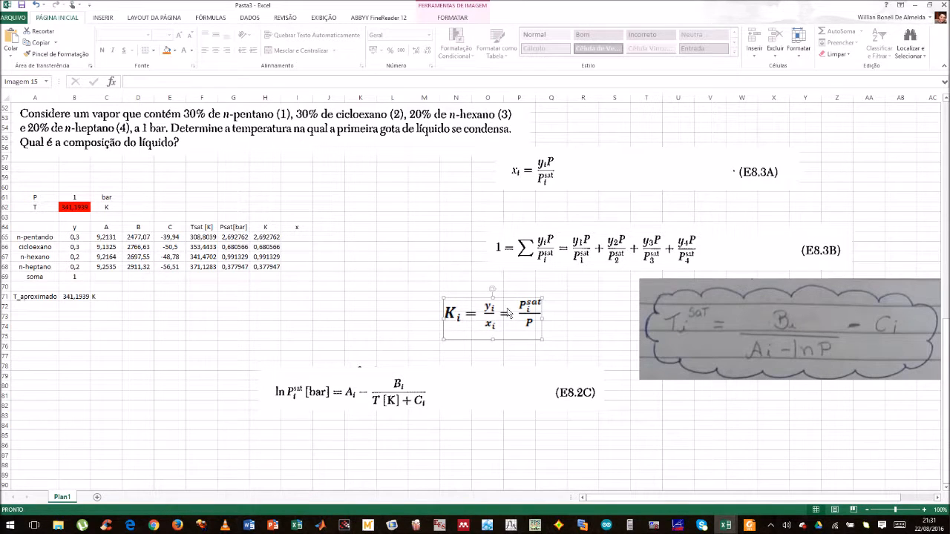
Step: Calculate x for n-pentane in I65 as =B65/H65 and fill the formula down to I68
left_click(299, 238)
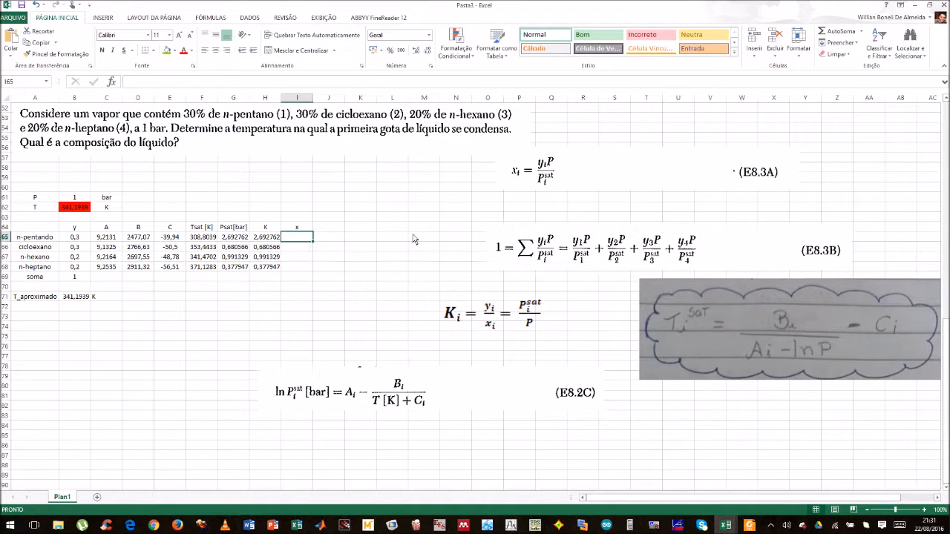
type("=")
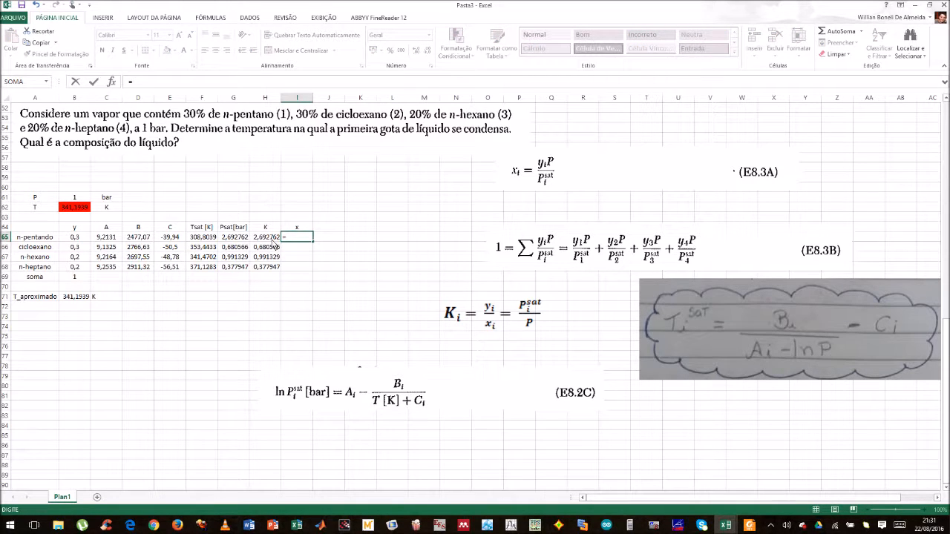
left_click(83, 239)
type("/")
left_click(256, 237)
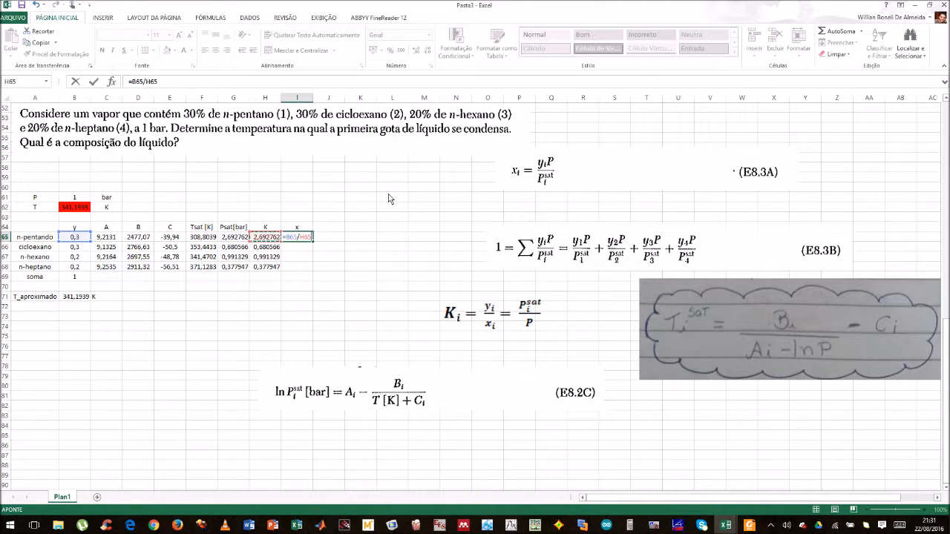
key("Return")
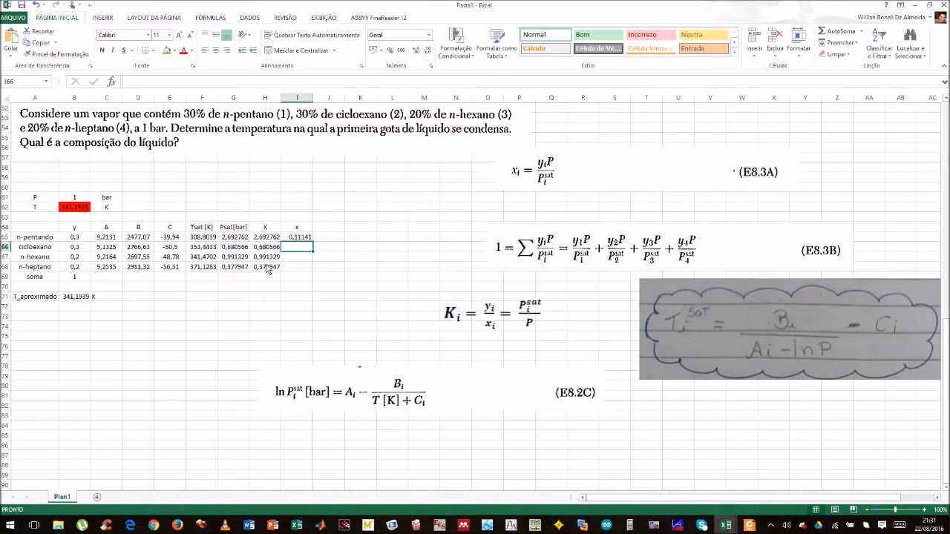
left_click(309, 239)
left_click_drag(313, 242, 318, 270)
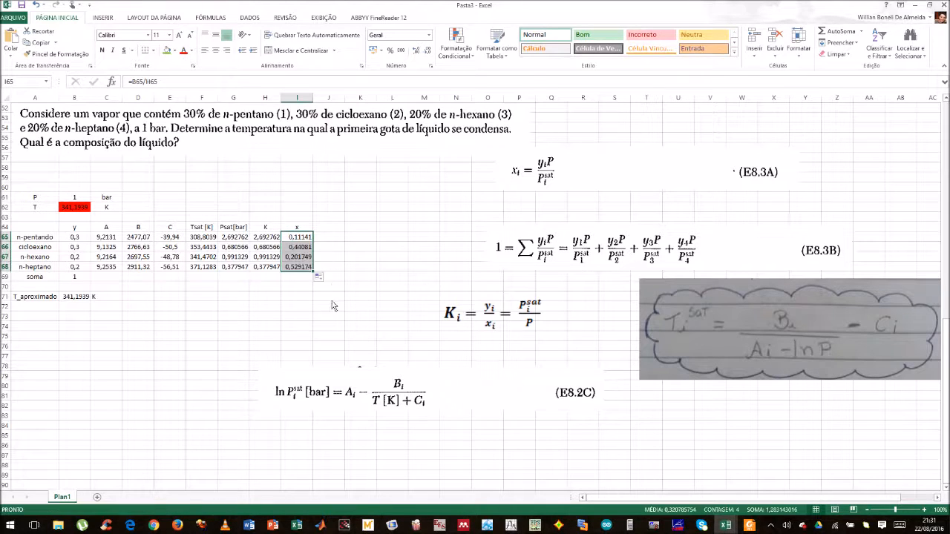
Step: Total the x column in I69 with =soma(I65:I68)
left_click(288, 277)
type("=s")
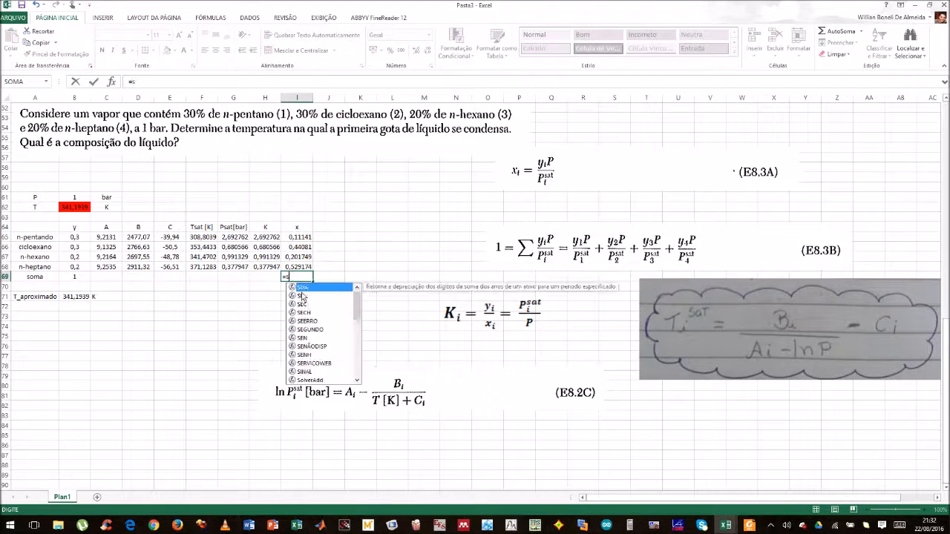
type("oma(")
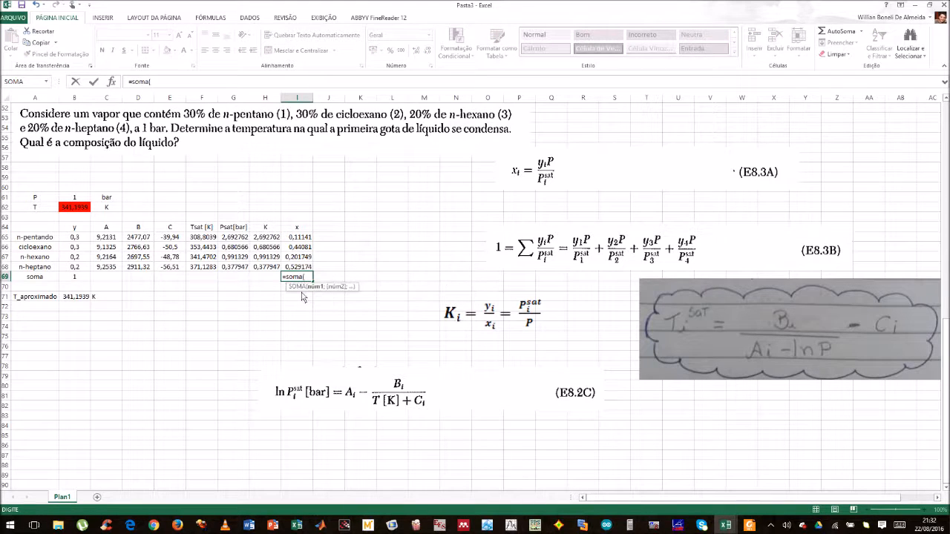
left_click_drag(311, 239, 309, 270)
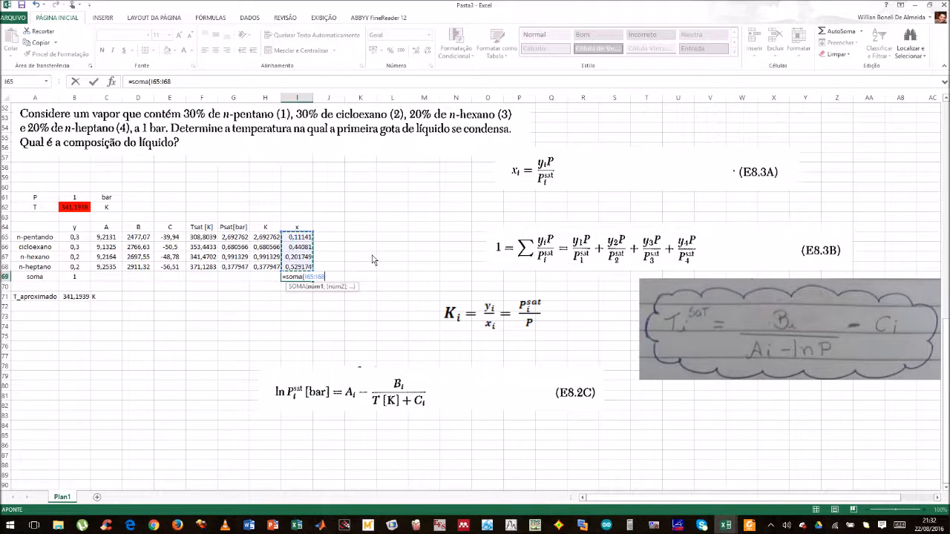
type(")")
key("Return")
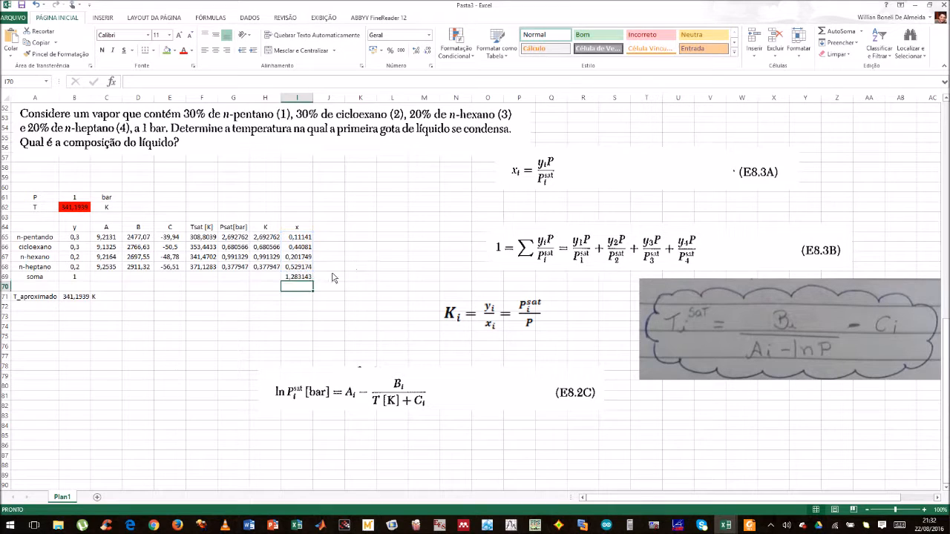
Step: Examine the x total in I69 and the temperature in B62 against the Example 8.3 statement and equations
left_click(306, 279)
scroll(368, 289, "up", 2)
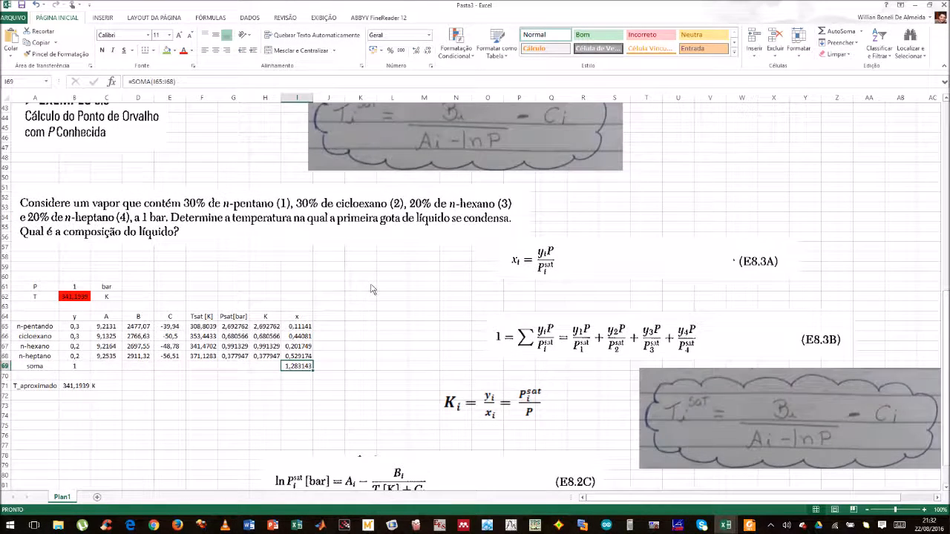
scroll(371, 290, "down", 4)
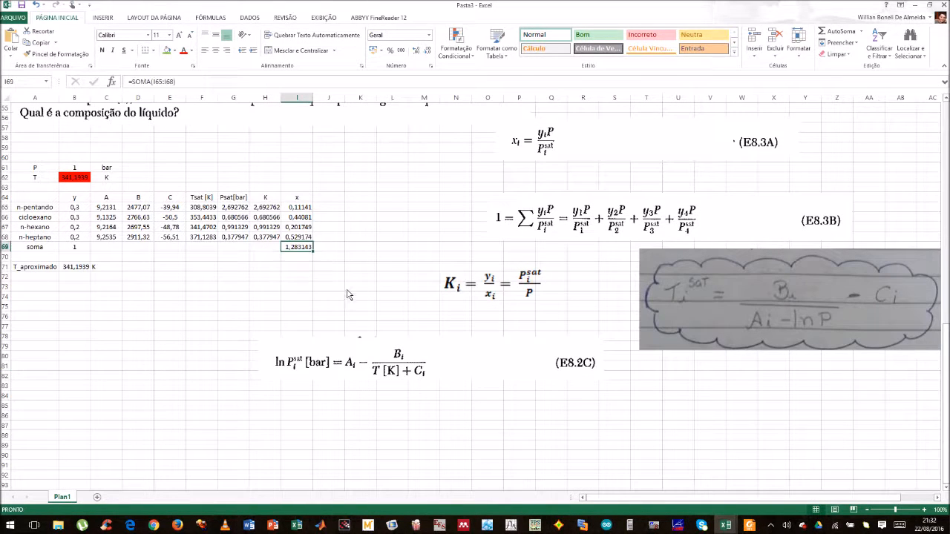
scroll(349, 294, "up", 1)
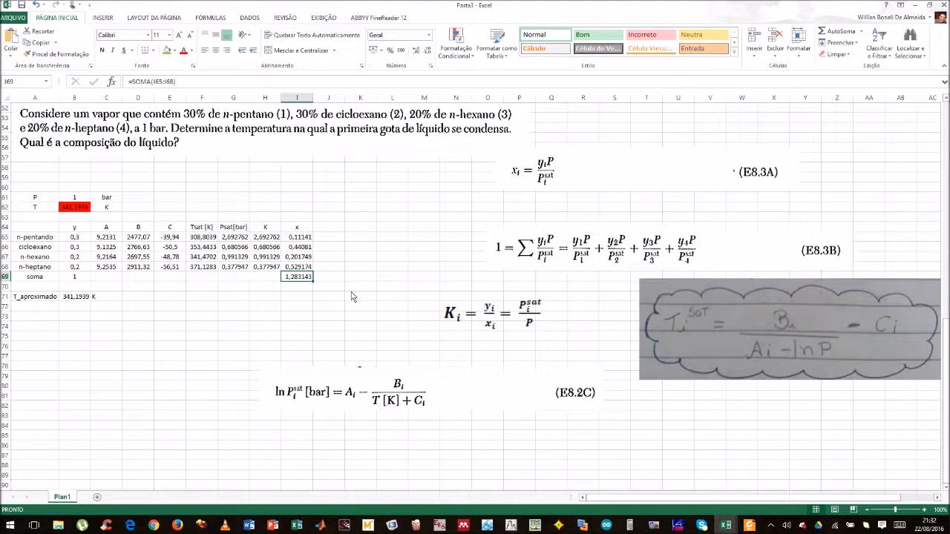
left_click(84, 208)
scroll(311, 249, "up", 2)
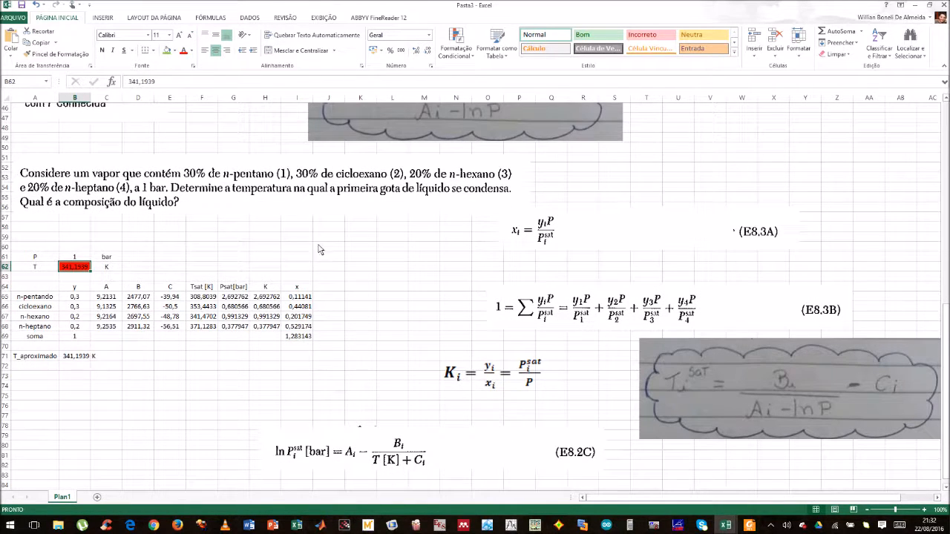
scroll(311, 253, "down", 2)
Step: Run Goal Seek to bring the x total in I69 to 1 by changing the temperature in B62, keeping the solution
left_click(300, 277)
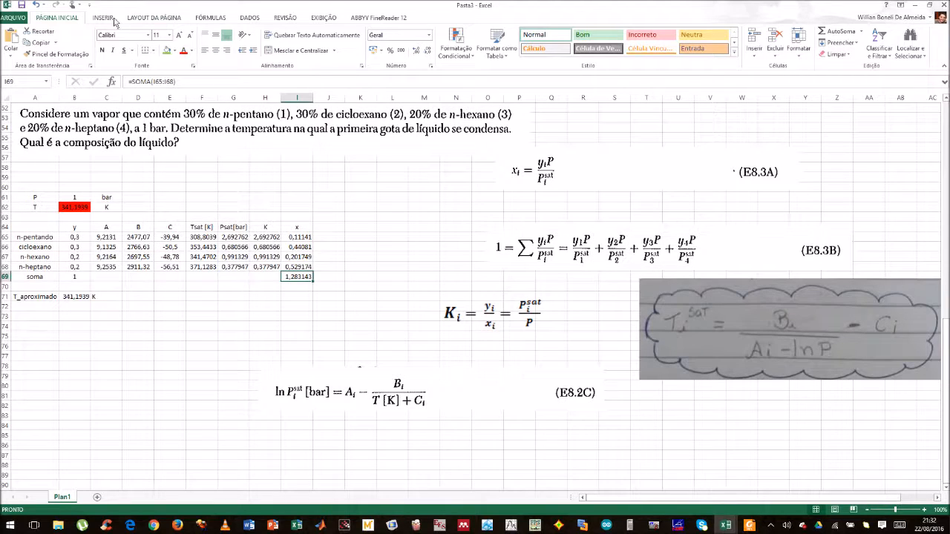
left_click(245, 18)
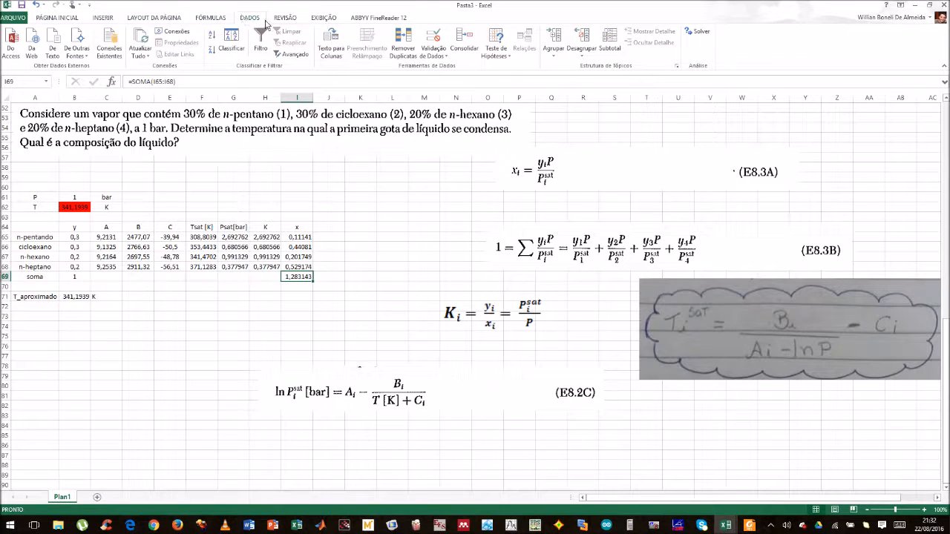
left_click(496, 50)
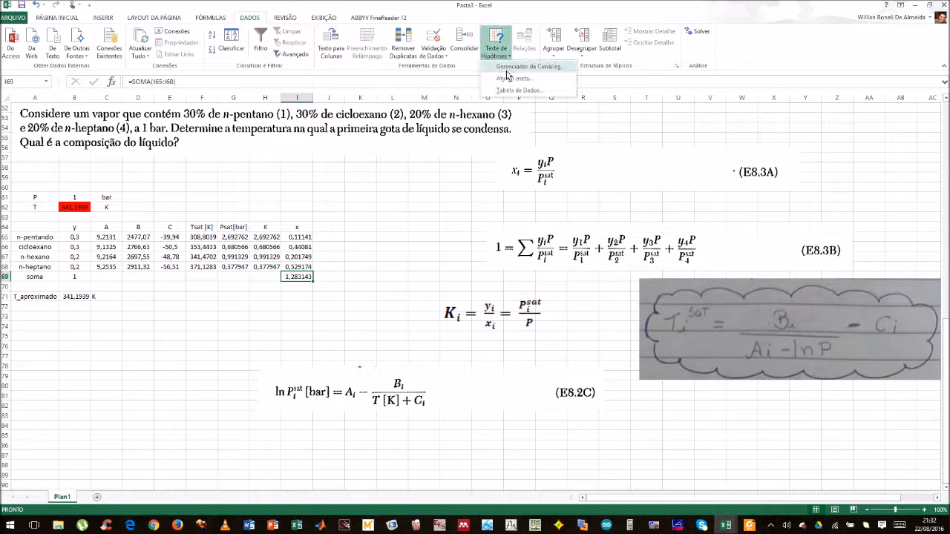
left_click(509, 78)
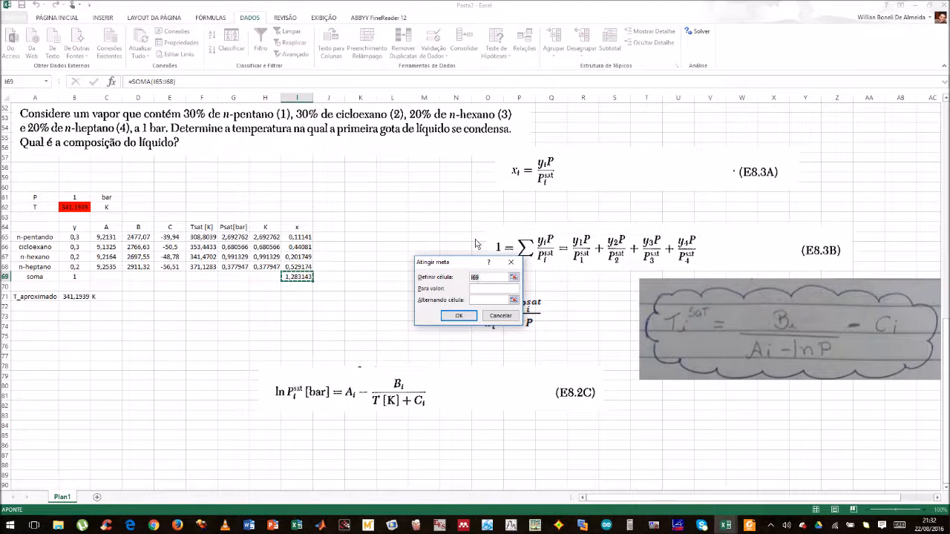
left_click(514, 277)
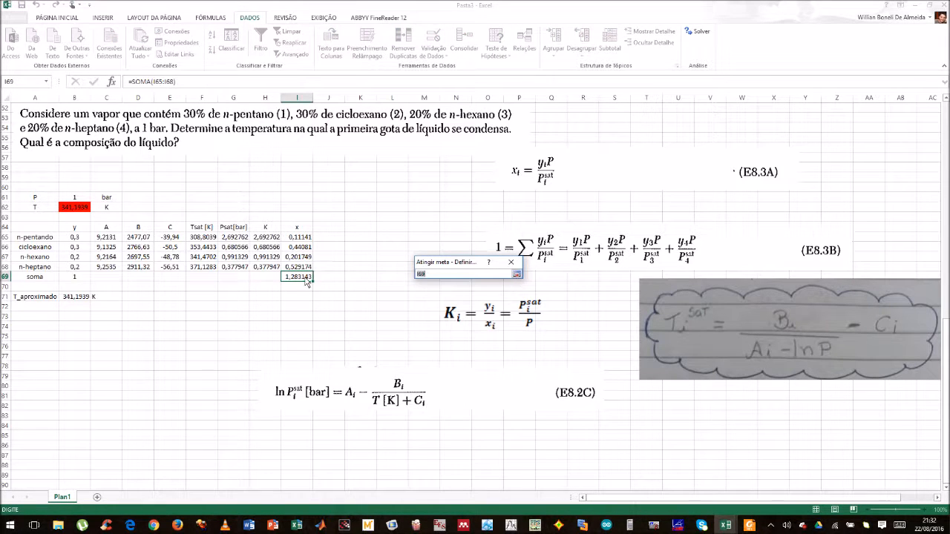
left_click(516, 274)
left_click(479, 289)
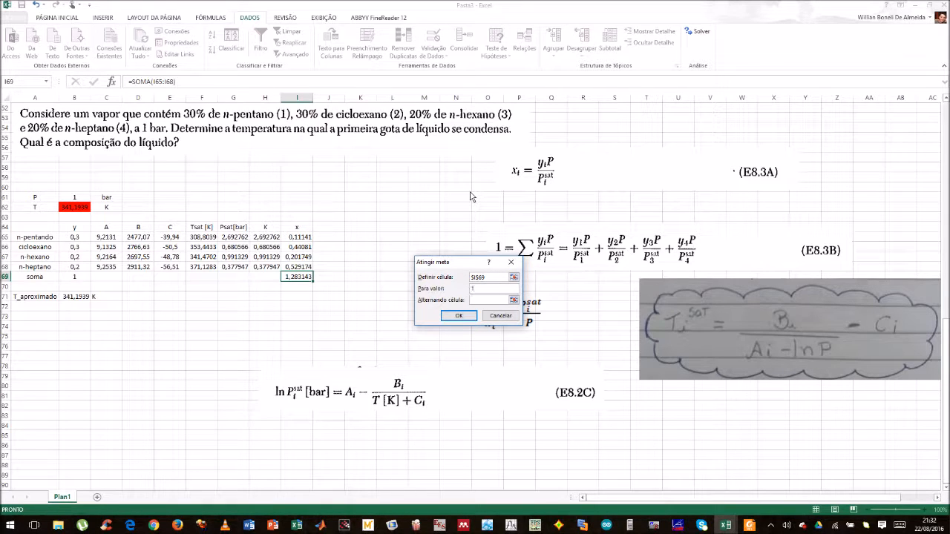
left_click(513, 300)
left_click(78, 209)
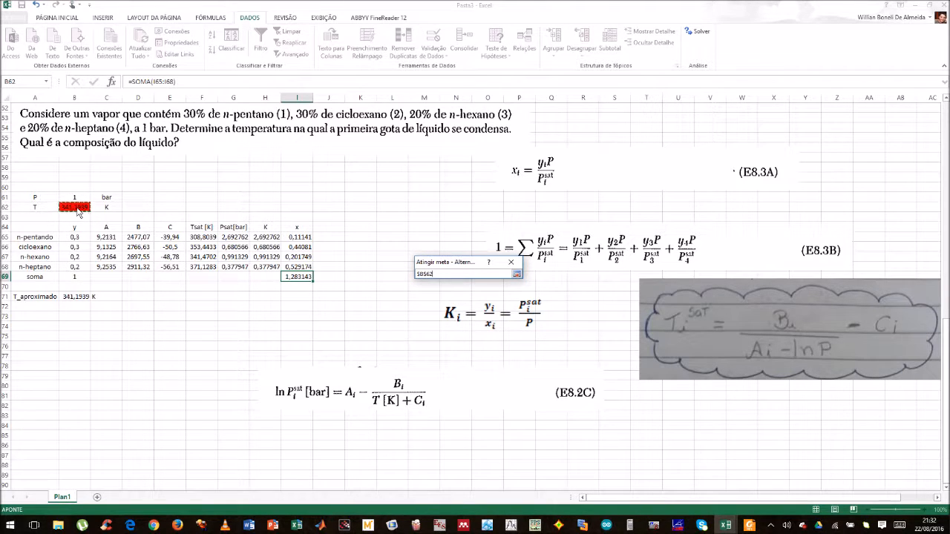
left_click(517, 274)
left_click(469, 320)
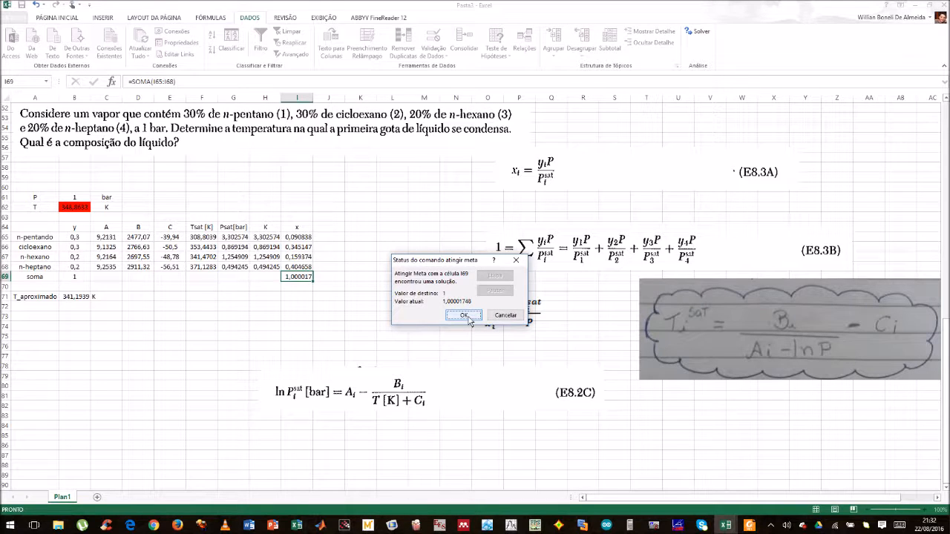
left_click(463, 315)
Step: Examine the x total in I69, the solved temperature in B62 and the liquid composition in I65:I68, then review the preceding example
left_click(300, 296)
left_click(301, 277)
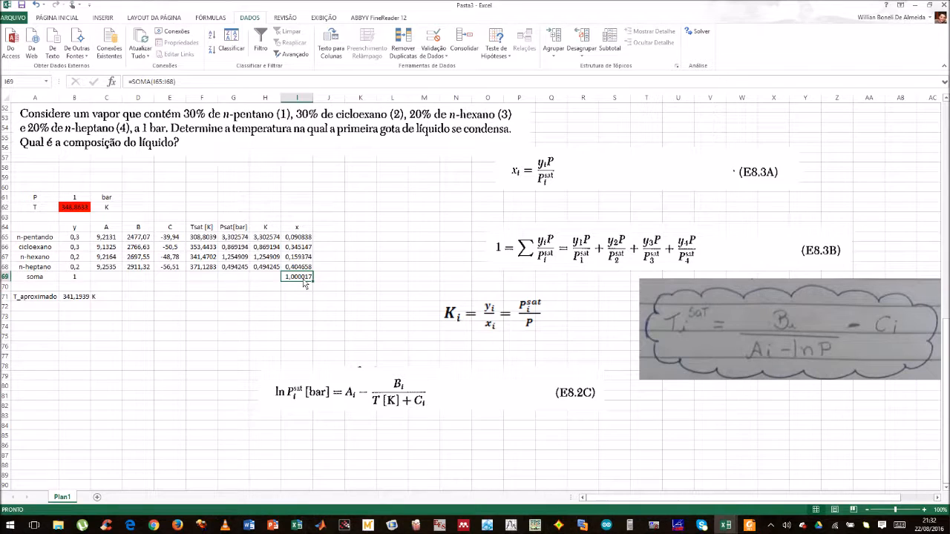
left_click(82, 207)
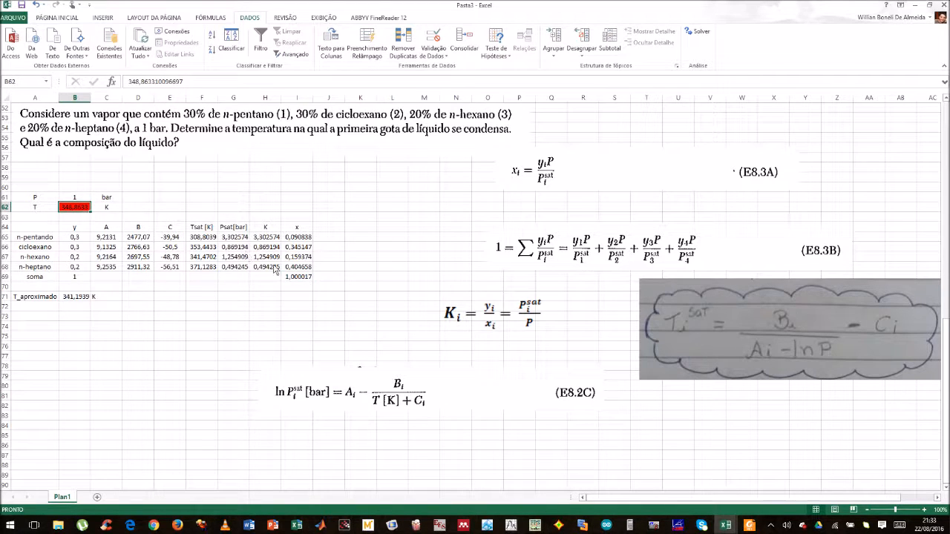
left_click_drag(304, 238, 306, 269)
left_click(81, 209)
scroll(288, 232, "up", 1)
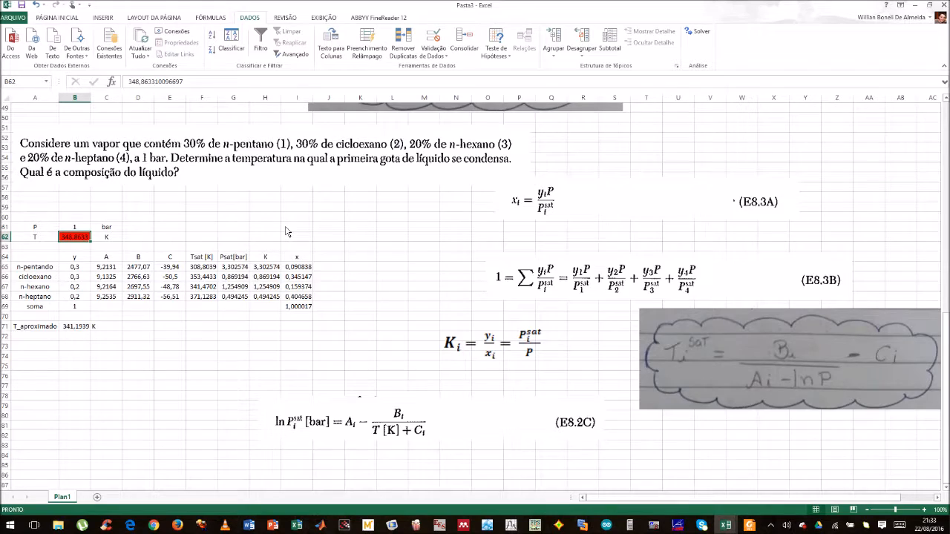
scroll(287, 233, "up", 6)
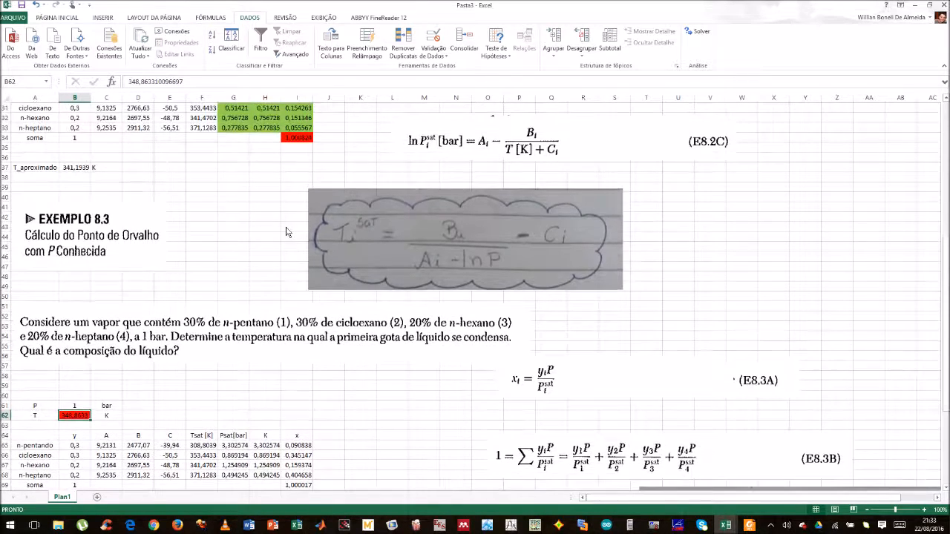
scroll(286, 233, "up", 5)
scroll(286, 232, "down", 10)
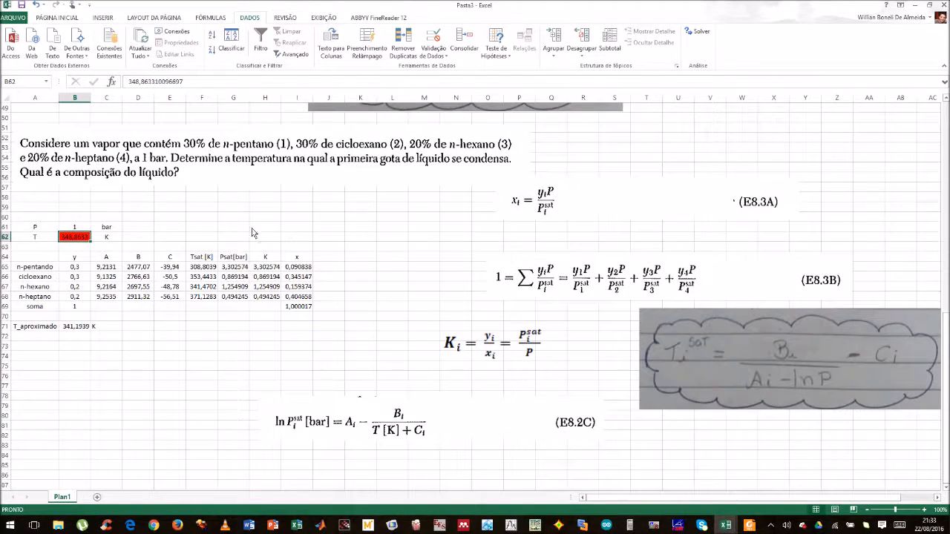